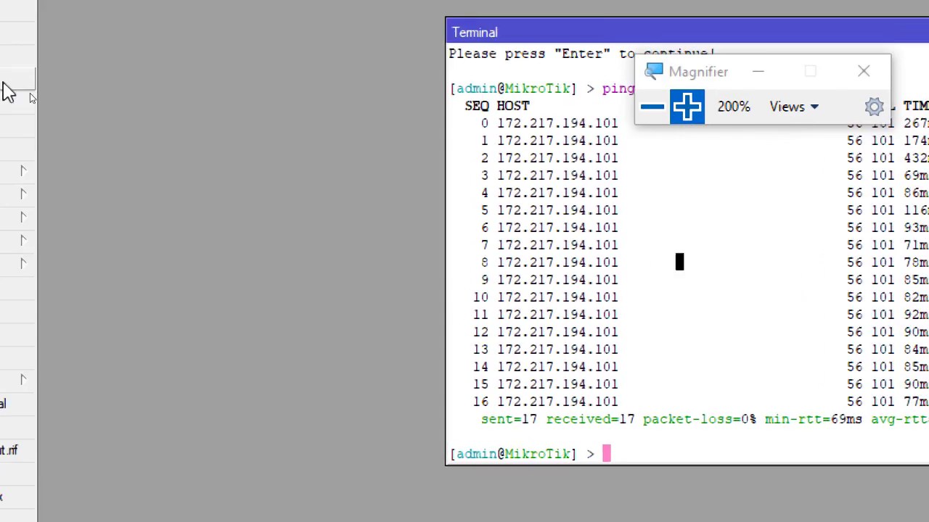
Open the IP web proxy's general settings and enable the proxy.
{"action": "left_click", "coordinate": [66, 122]}
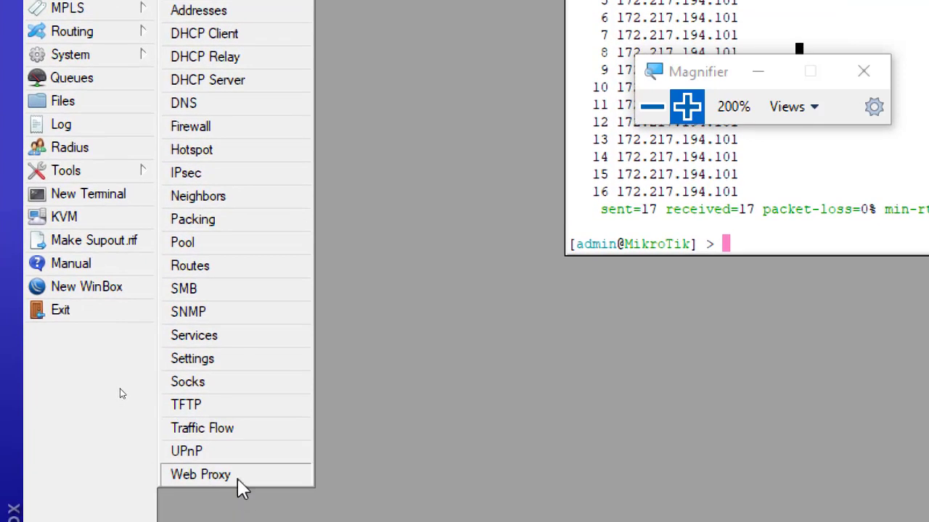
{"action": "left_click", "coordinate": [239, 479]}
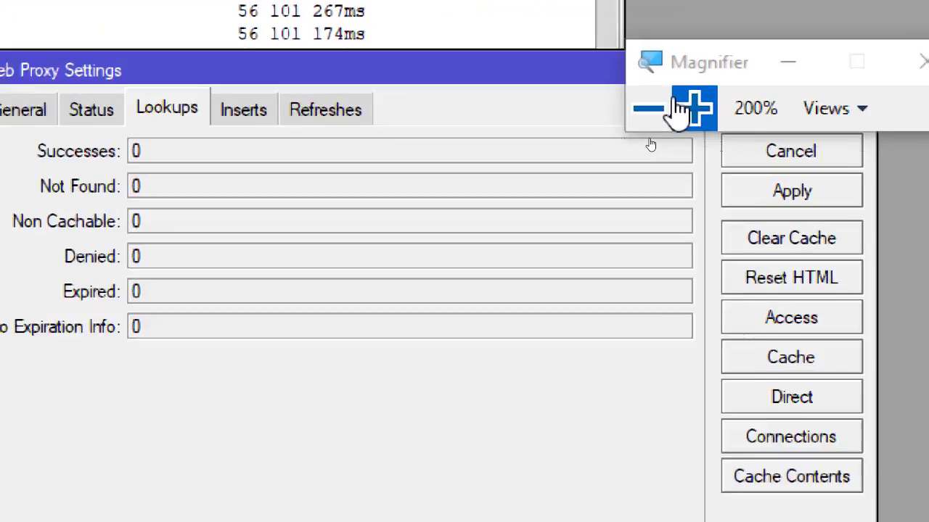
{"action": "left_click", "coordinate": [686, 109]}
{"action": "left_click", "coordinate": [648, 109]}
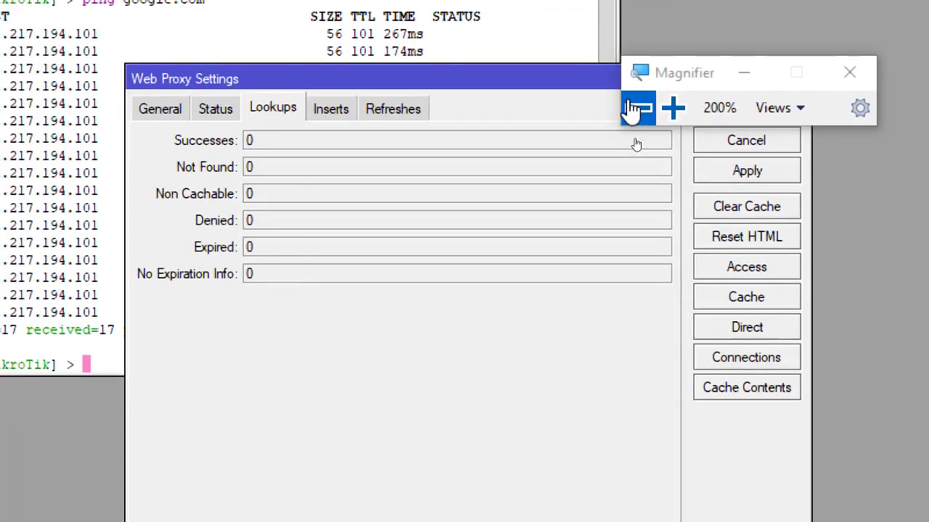
{"action": "left_click", "coordinate": [648, 109]}
{"action": "left_click", "coordinate": [411, 146]}
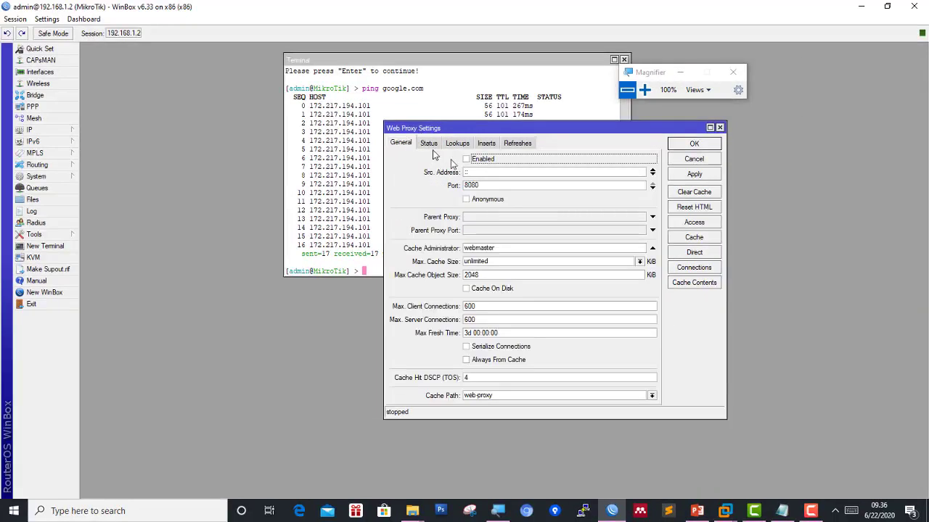
{"action": "left_click", "coordinate": [644, 89]}
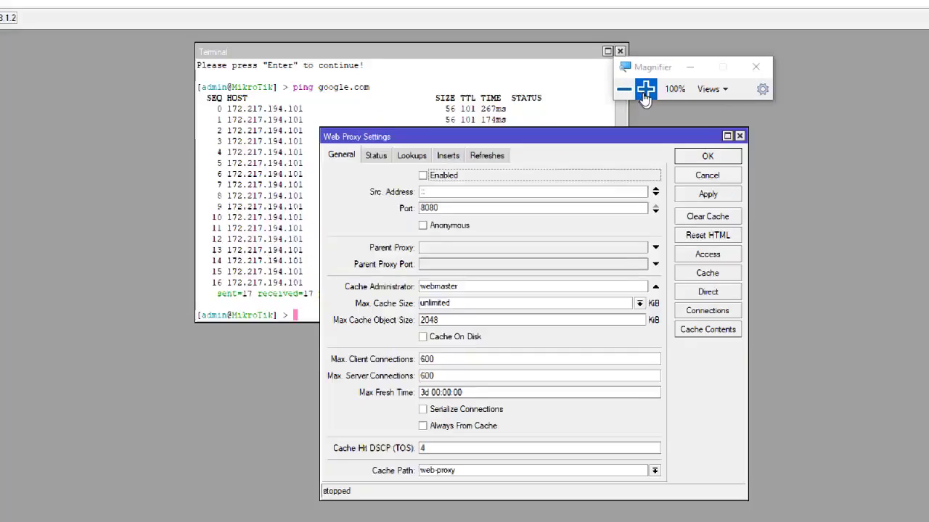
{"action": "left_click", "coordinate": [291, 225]}
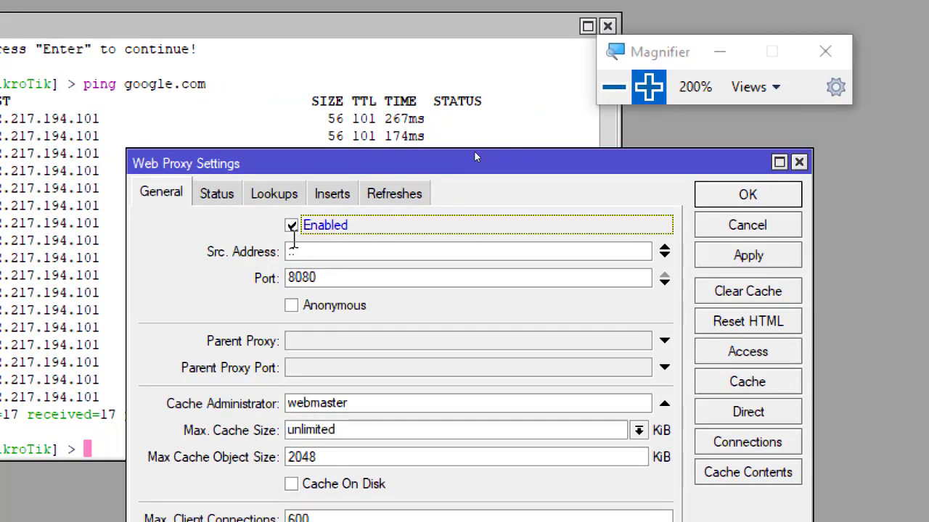
{"action": "left_click", "coordinate": [325, 278]}
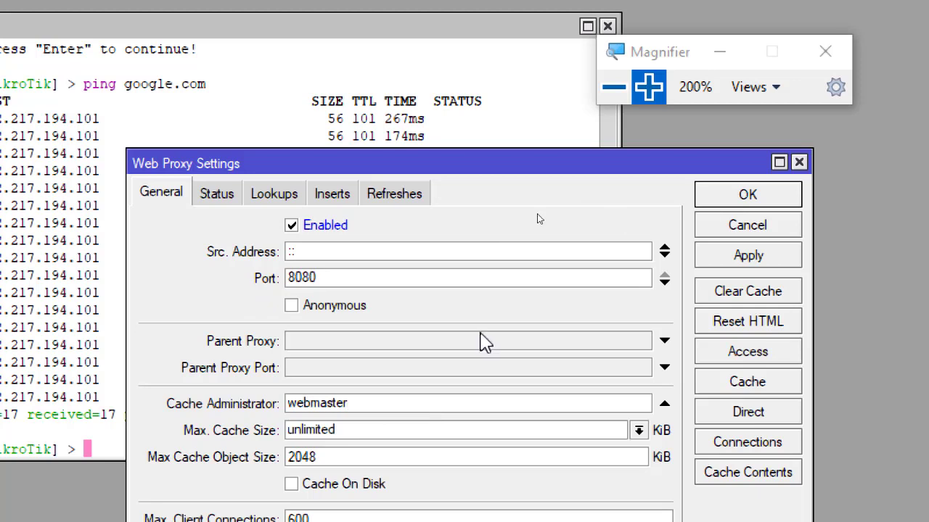
Complete the cache administrator value as a full e-mail address by adding a prefix and domain ending.
{"action": "left_click", "coordinate": [290, 411]}
{"action": "type", "text": "admin@"}
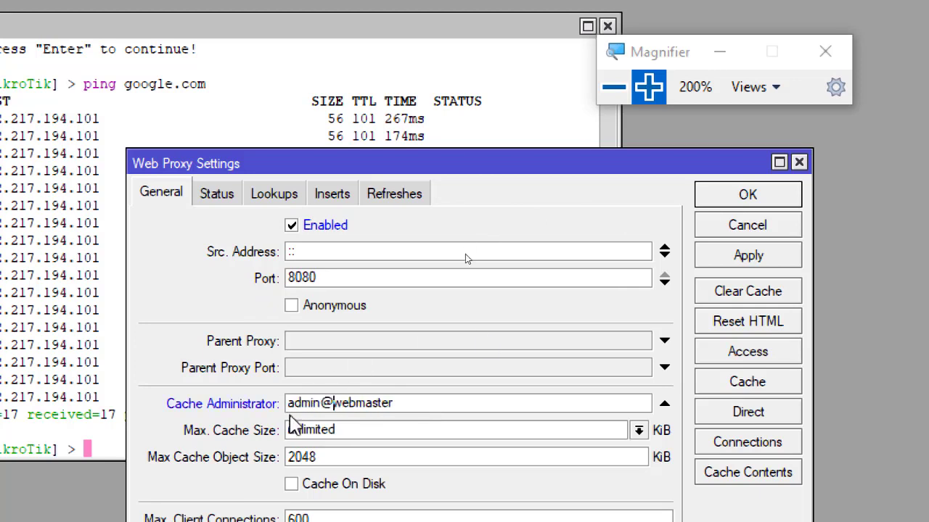
{"action": "left_click", "coordinate": [453, 403]}
{"action": "type", "text": ".com"}
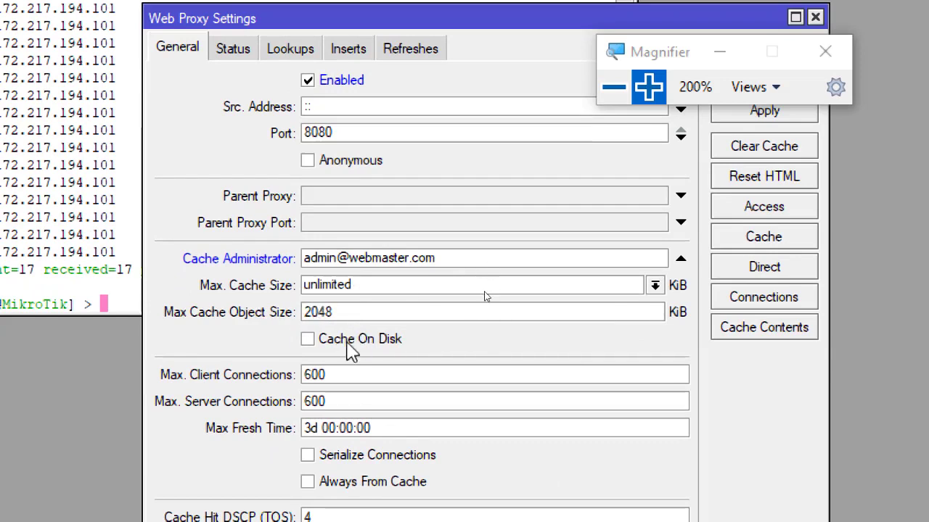
Enable Cache On Disk and Always From Cache, apply the web proxy settings and close them.
{"action": "left_click", "coordinate": [307, 341]}
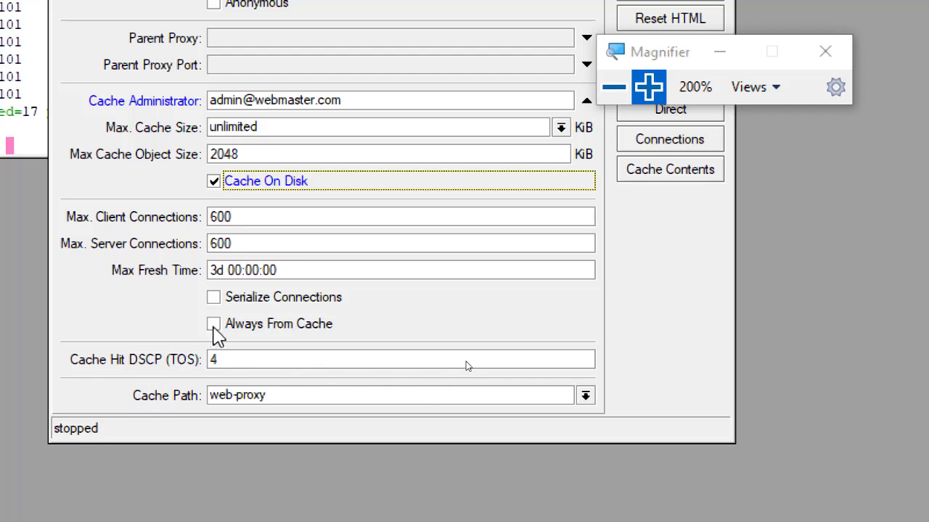
{"action": "left_click", "coordinate": [214, 324]}
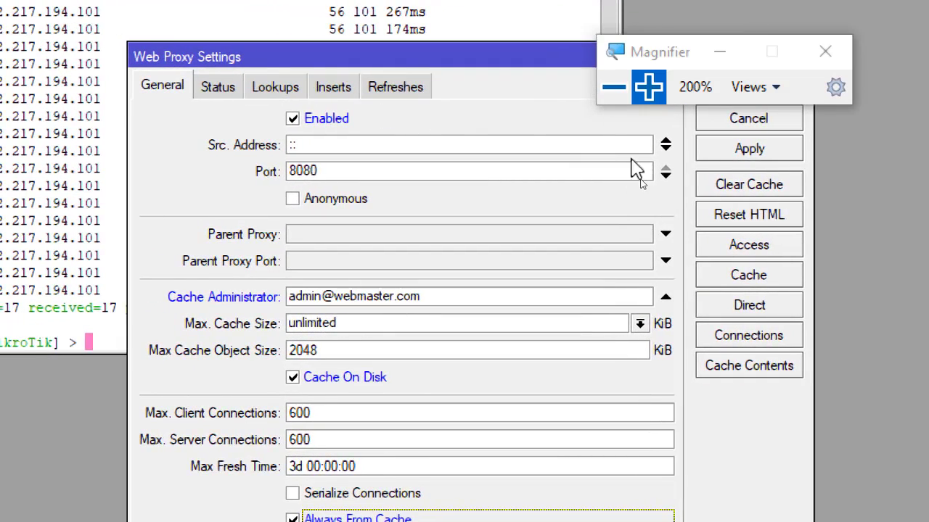
{"action": "left_click", "coordinate": [733, 148]}
{"action": "left_click", "coordinate": [719, 52]}
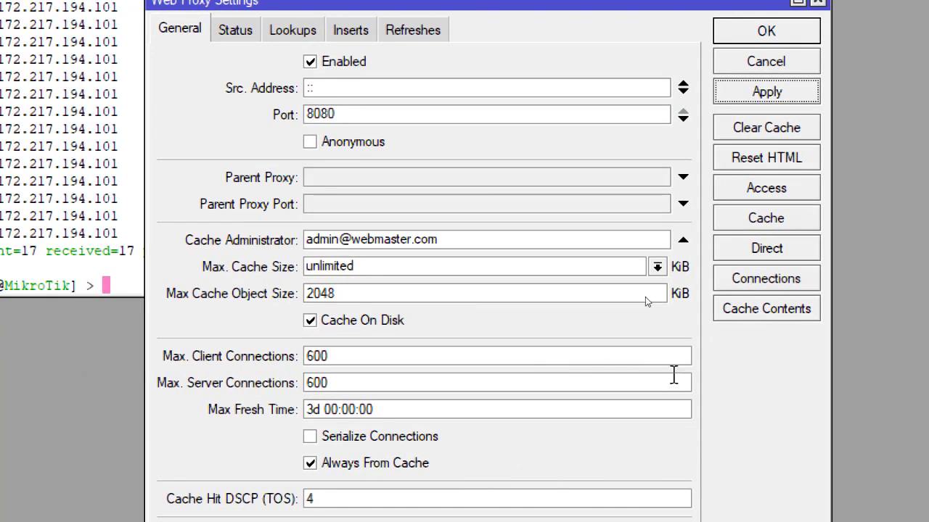
{"action": "left_click", "coordinate": [767, 32]}
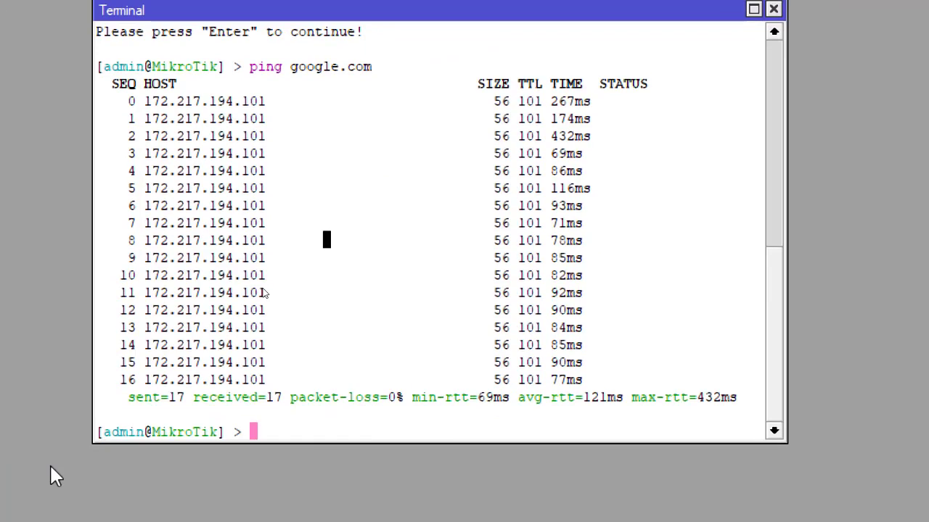
{"action": "key", "text": "alt+Tab"}
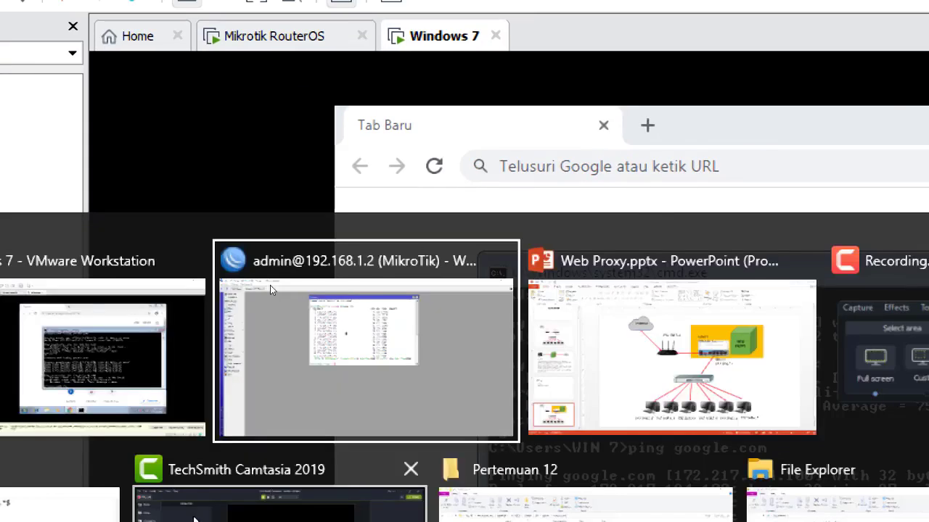
{"action": "left_click", "coordinate": [270, 285]}
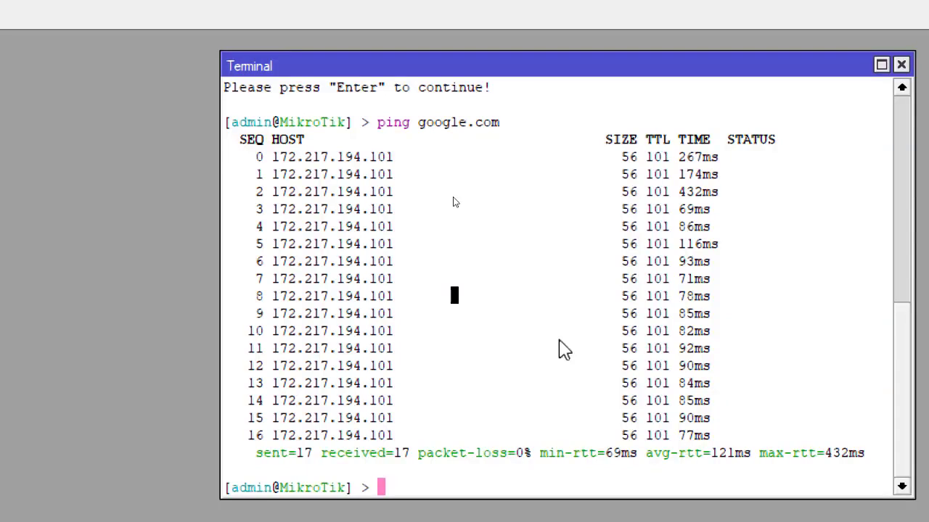
{"action": "left_click", "coordinate": [591, 512]}
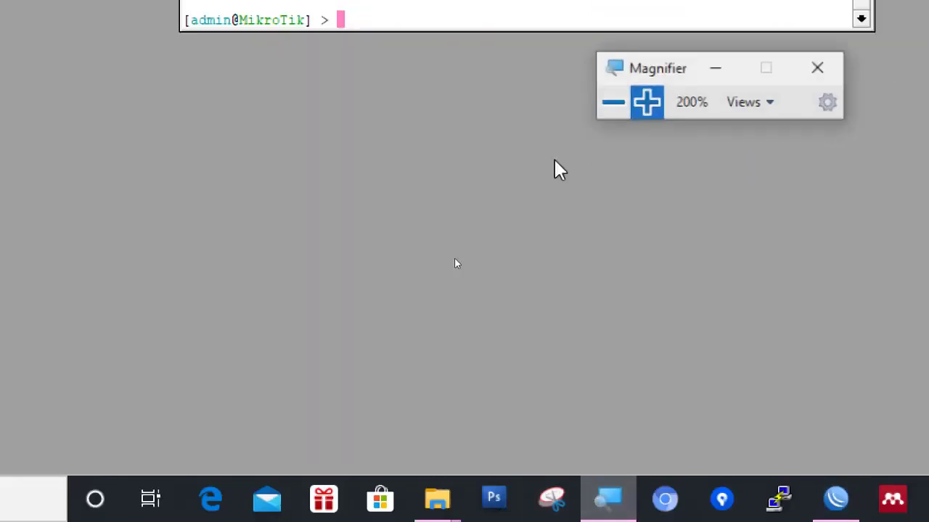
{"action": "left_click", "coordinate": [614, 89]}
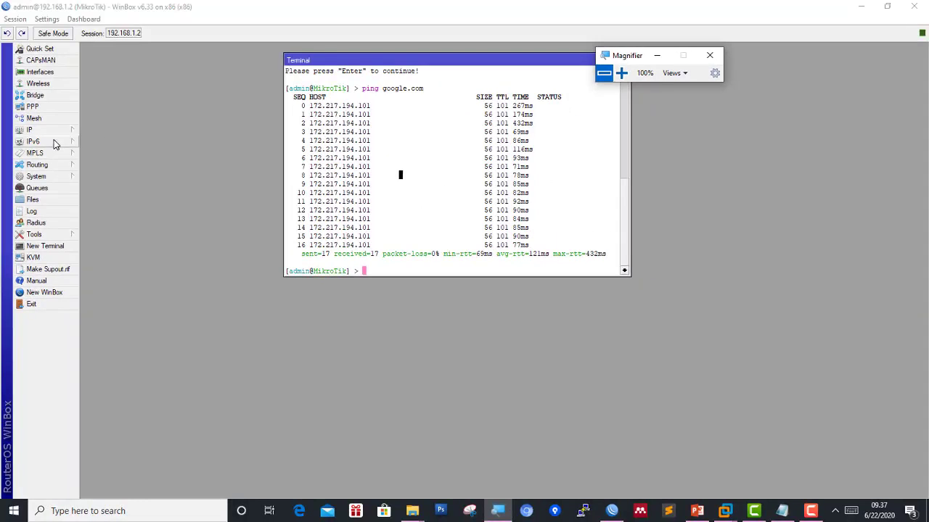
Reopen the web proxy settings from the router's IP options.
{"action": "left_click", "coordinate": [58, 141]}
{"action": "mouse_move", "coordinate": [61, 131]}
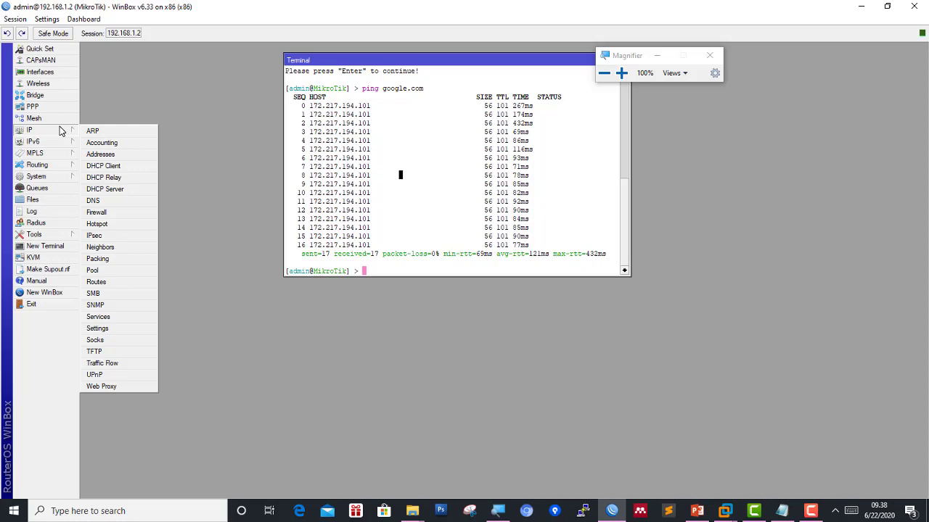
{"action": "left_click", "coordinate": [137, 386]}
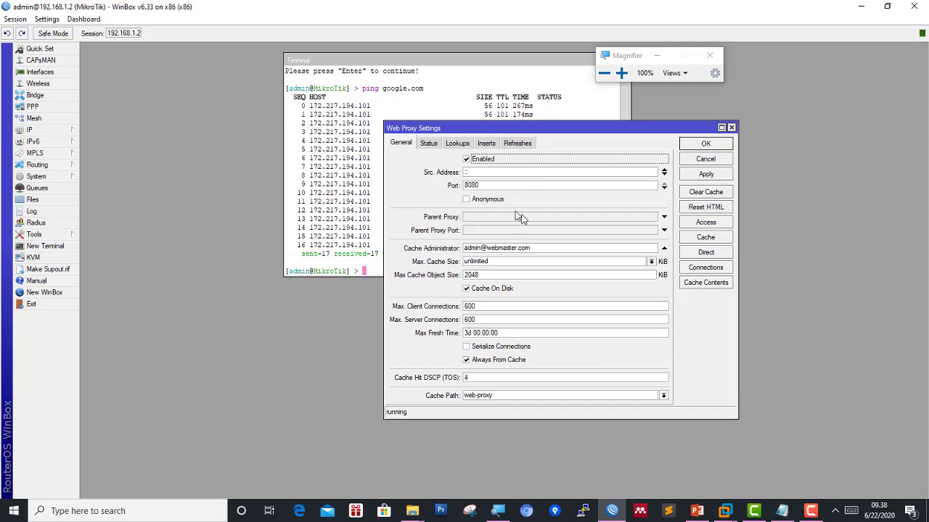
{"action": "left_click", "coordinate": [724, 223]}
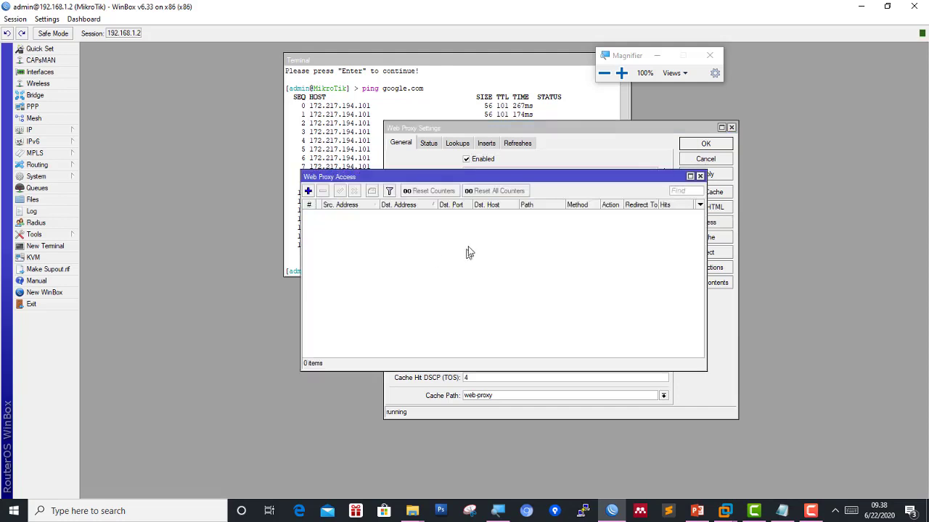
{"action": "left_click", "coordinate": [308, 192]}
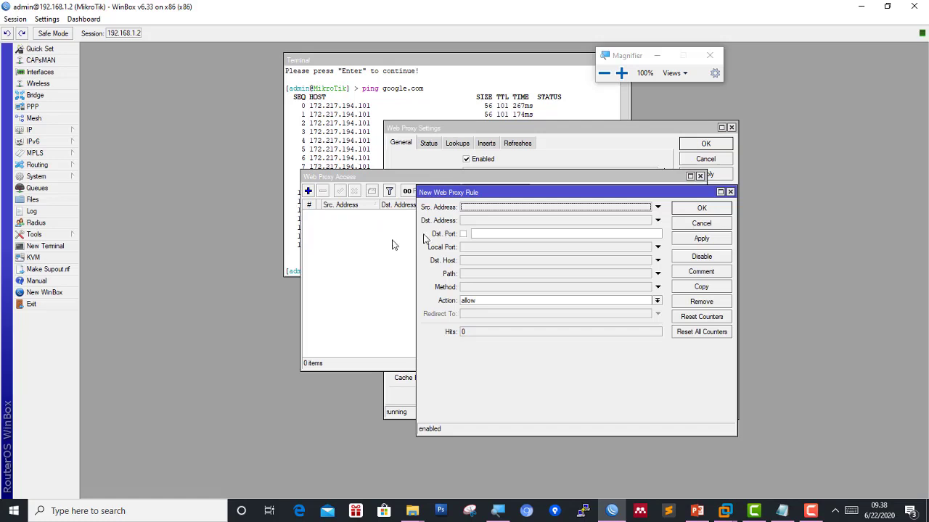
{"action": "left_click", "coordinate": [730, 192]}
{"action": "left_click", "coordinate": [699, 176]}
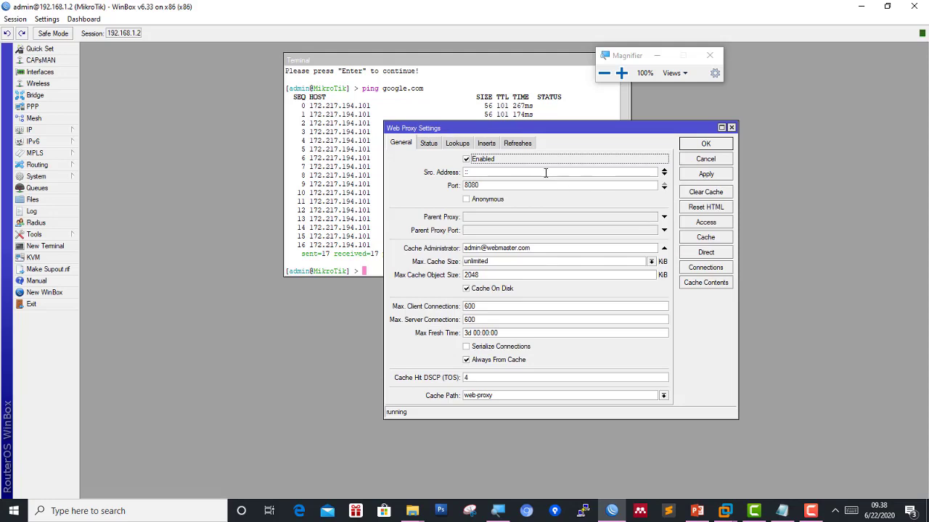
{"action": "left_click", "coordinate": [424, 145]}
{"action": "left_click", "coordinate": [405, 144]}
Start a new rule in the web proxy access list with detik.com as the destination host.
{"action": "left_click", "coordinate": [714, 225]}
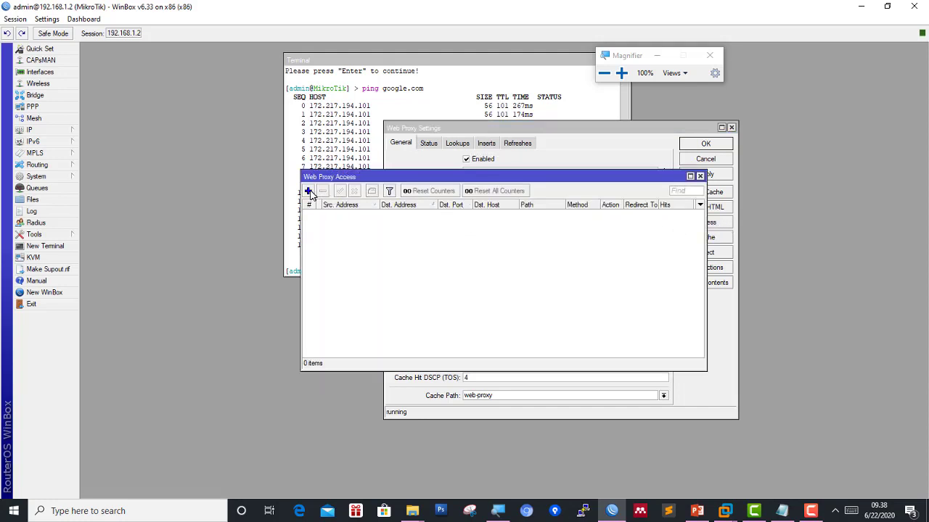
{"action": "left_click", "coordinate": [309, 191]}
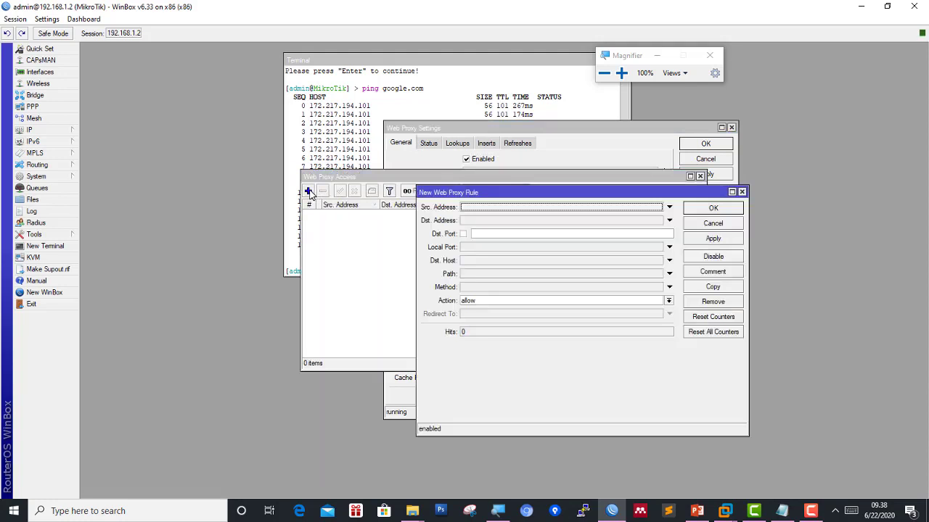
{"action": "left_click", "coordinate": [621, 73]}
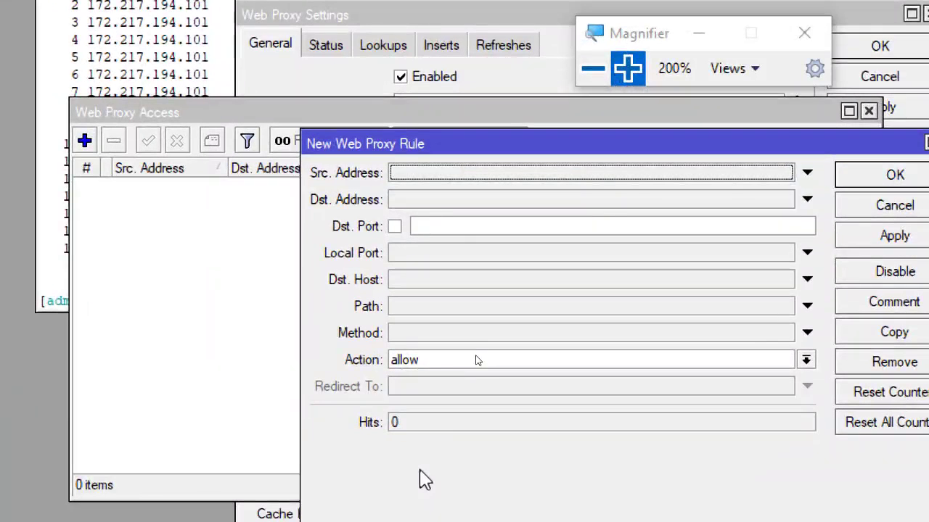
{"action": "left_click", "coordinate": [417, 285]}
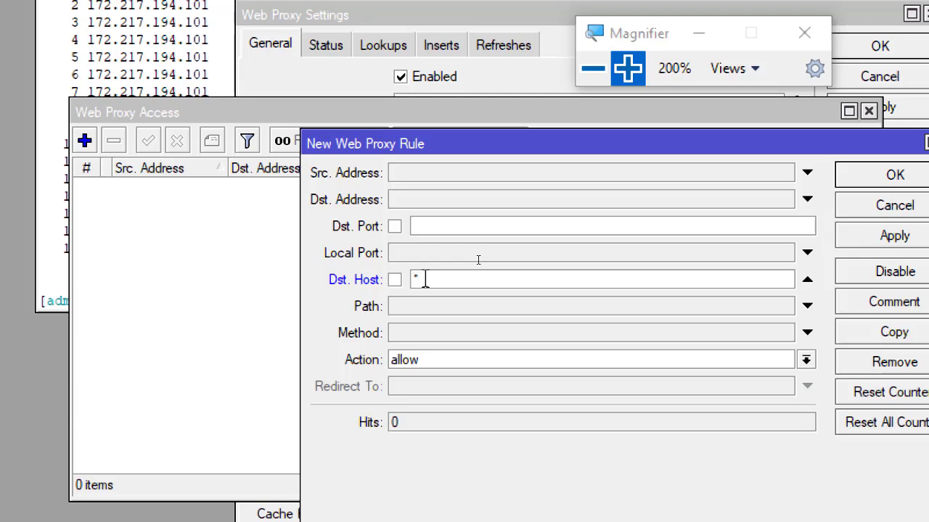
{"action": "type", "text": "dst"}
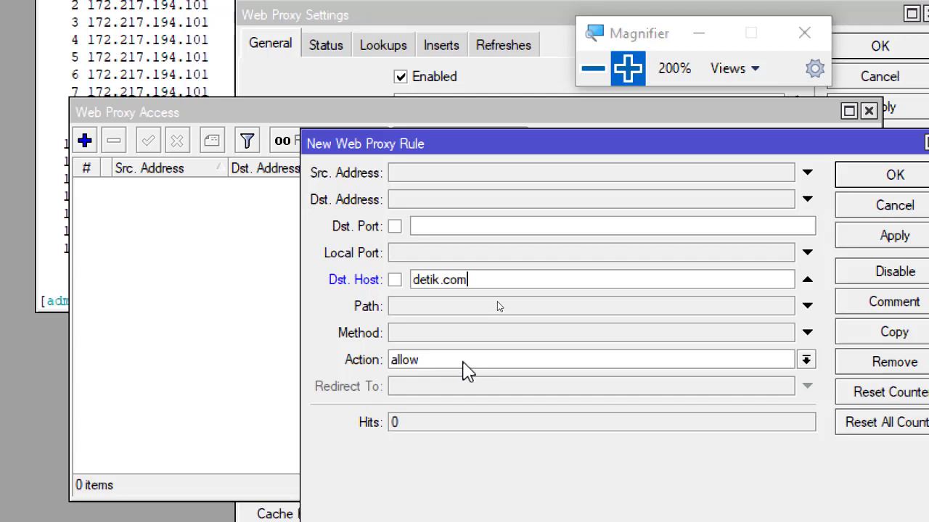
Set the new rule's action to deny and save the rule.
{"action": "left_click", "coordinate": [464, 366]}
{"action": "left_click", "coordinate": [482, 394]}
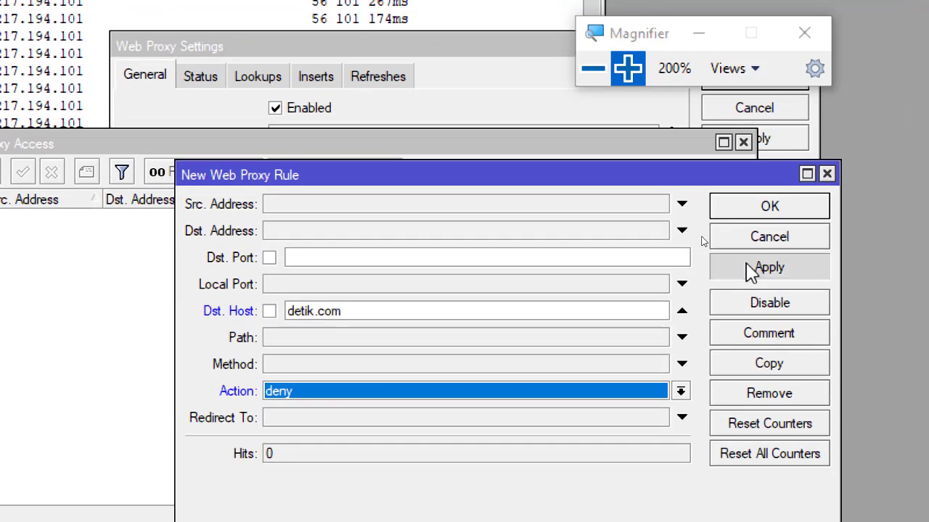
{"action": "left_click", "coordinate": [753, 269]}
{"action": "left_click", "coordinate": [756, 209]}
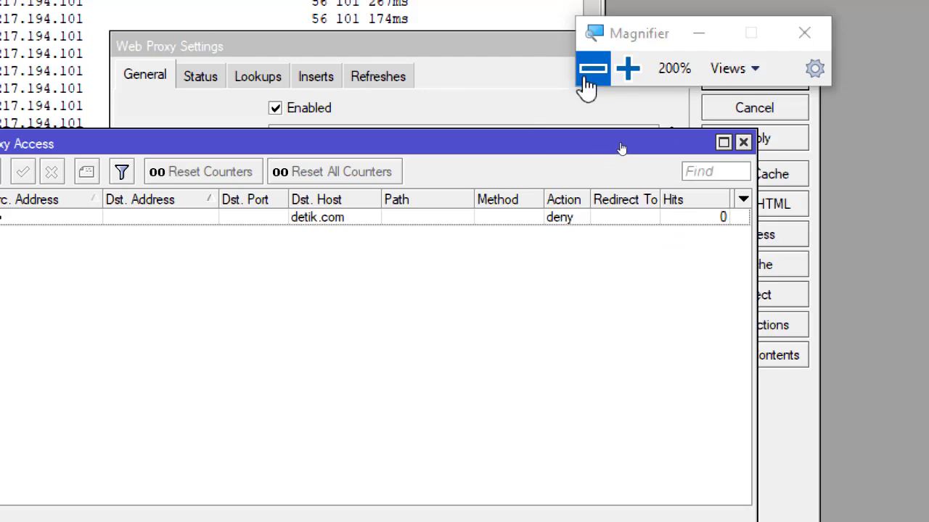
Edit the detik.com access rule to use destination port 80 and save it.
{"action": "left_click", "coordinate": [341, 217]}
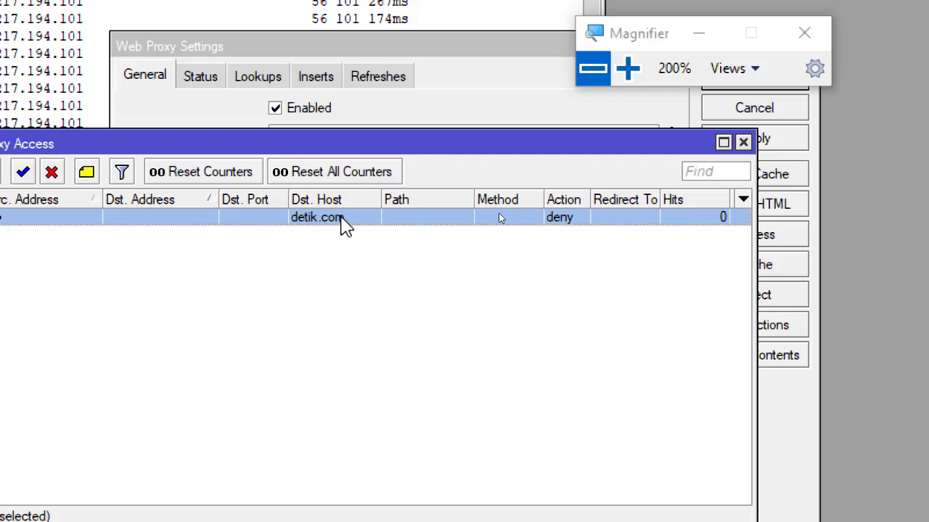
{"action": "double_click", "coordinate": [341, 220]}
{"action": "left_click", "coordinate": [325, 255]}
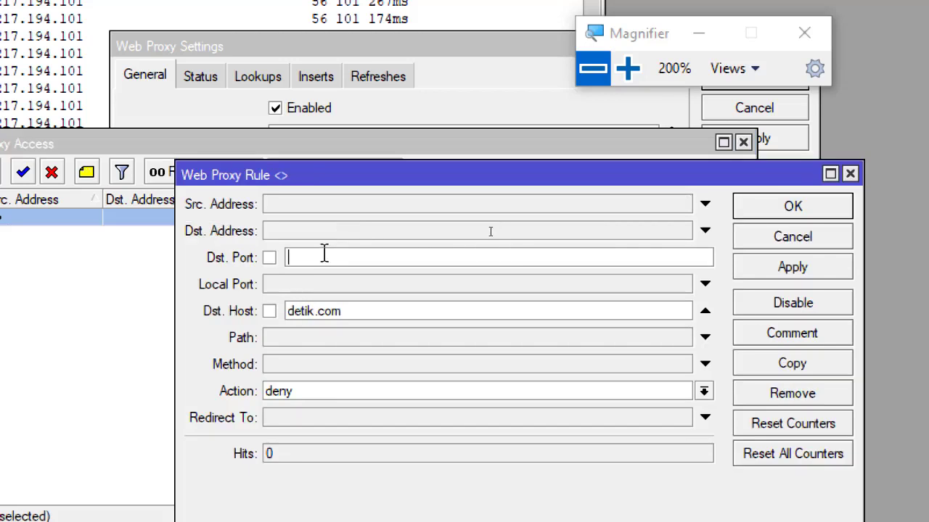
{"action": "type", "text": "80"}
{"action": "left_click", "coordinate": [746, 208]}
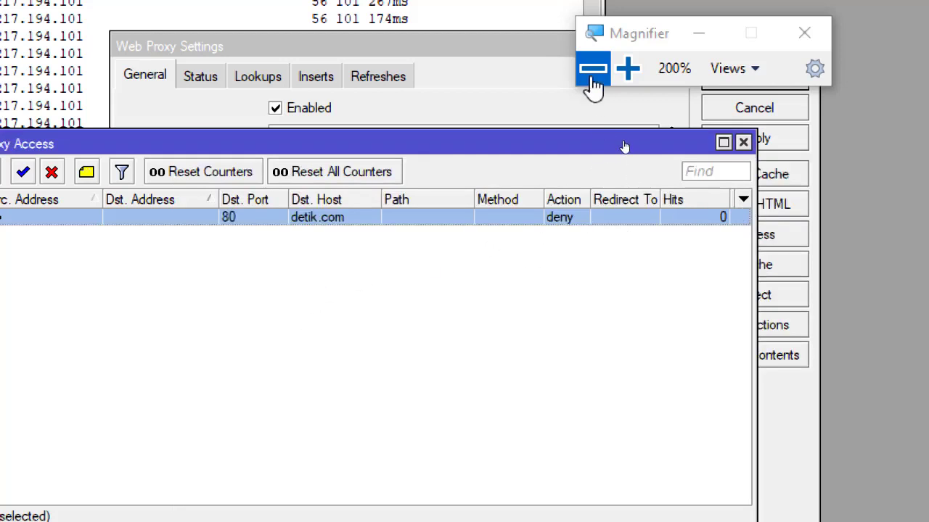
{"action": "left_click", "coordinate": [593, 72]}
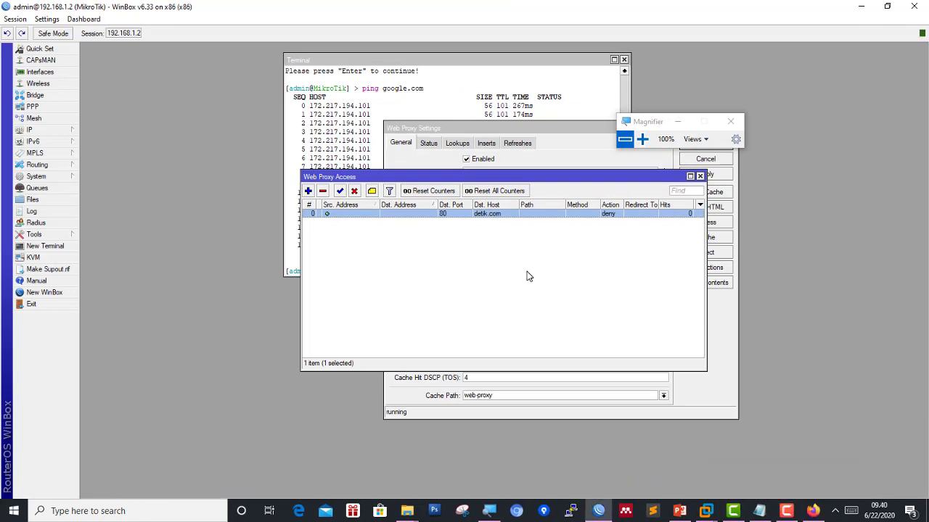
Clear the destination port from the detik.com access rule, keep its action as deny, and save the rule.
{"action": "double_click", "coordinate": [439, 217]}
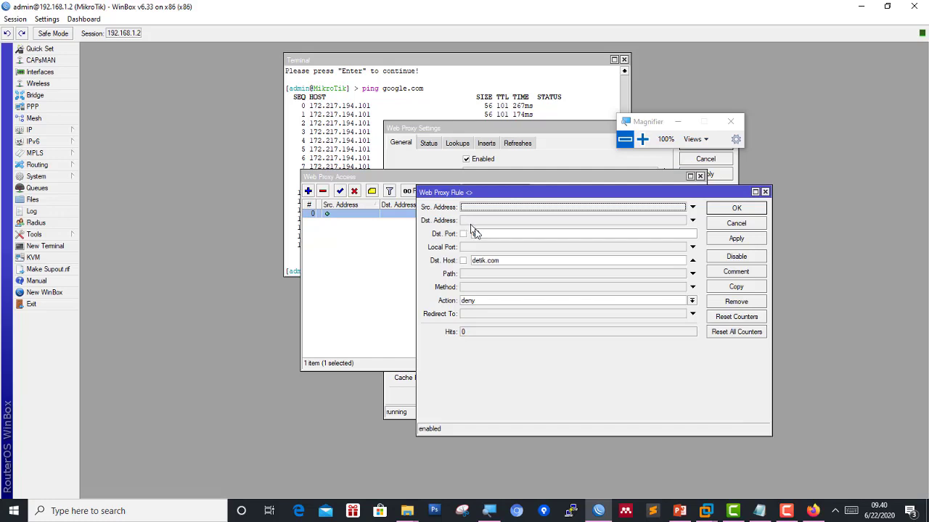
{"action": "left_click_drag", "start_coordinate": [481, 233], "coordinate": [466, 238]}
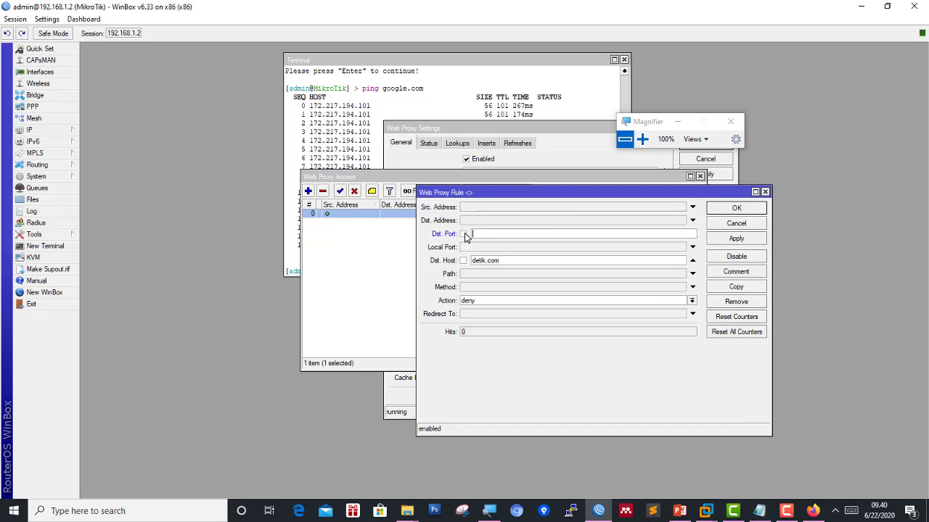
{"action": "left_click_drag", "start_coordinate": [564, 193], "coordinate": [461, 160]}
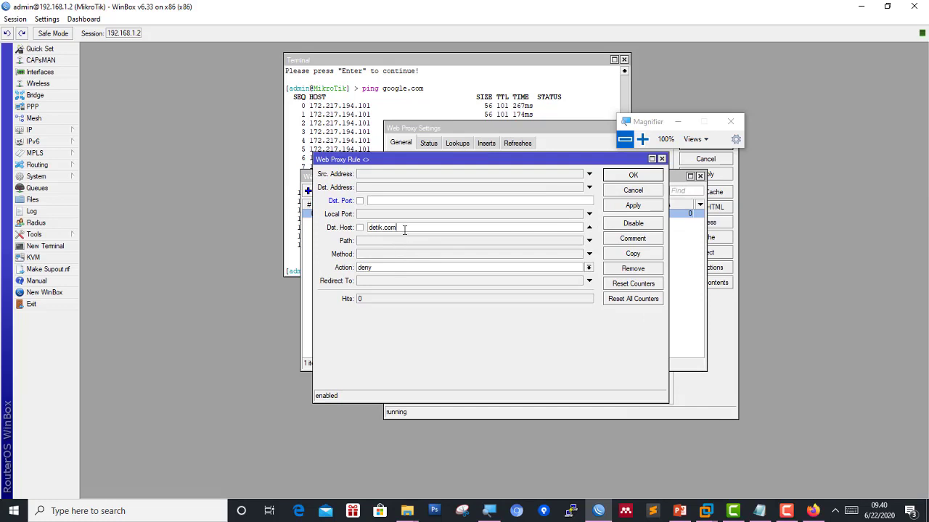
{"action": "left_click", "coordinate": [392, 267]}
{"action": "left_click", "coordinate": [390, 266]}
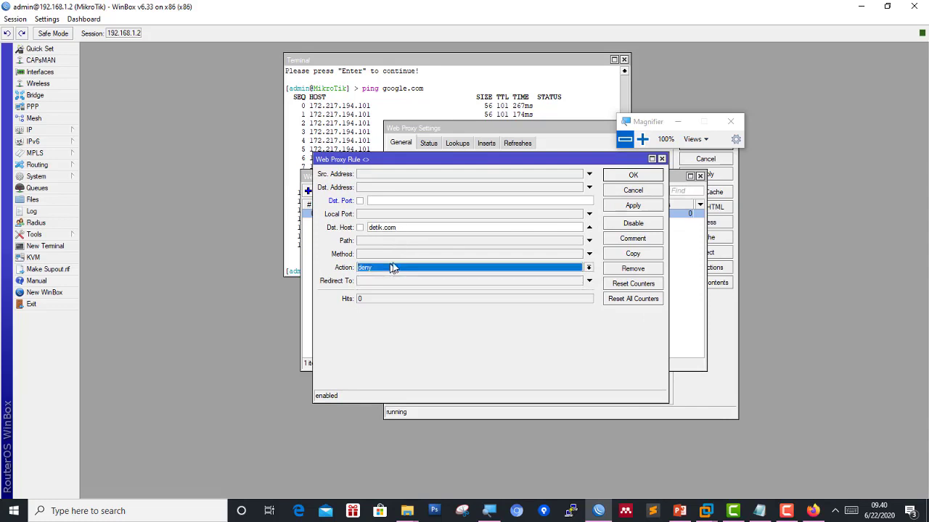
{"action": "left_click", "coordinate": [642, 139]}
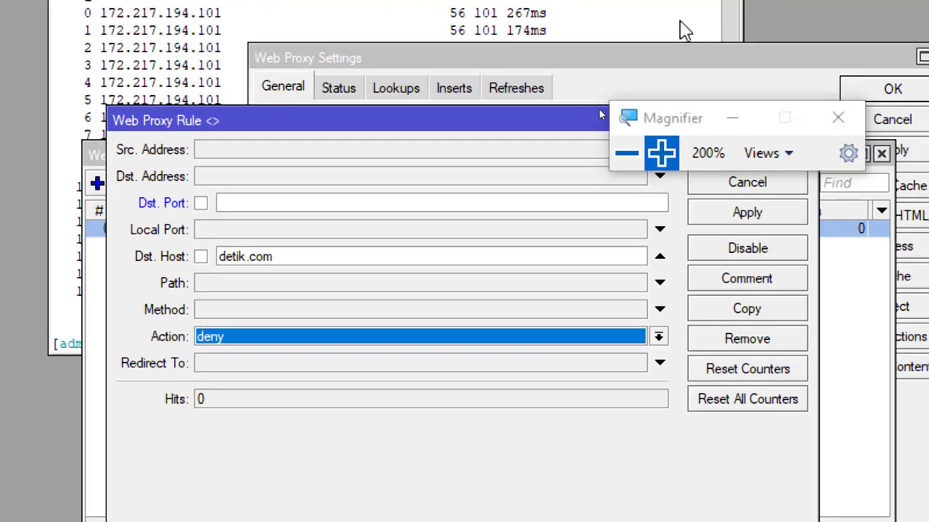
{"action": "left_click", "coordinate": [626, 153]}
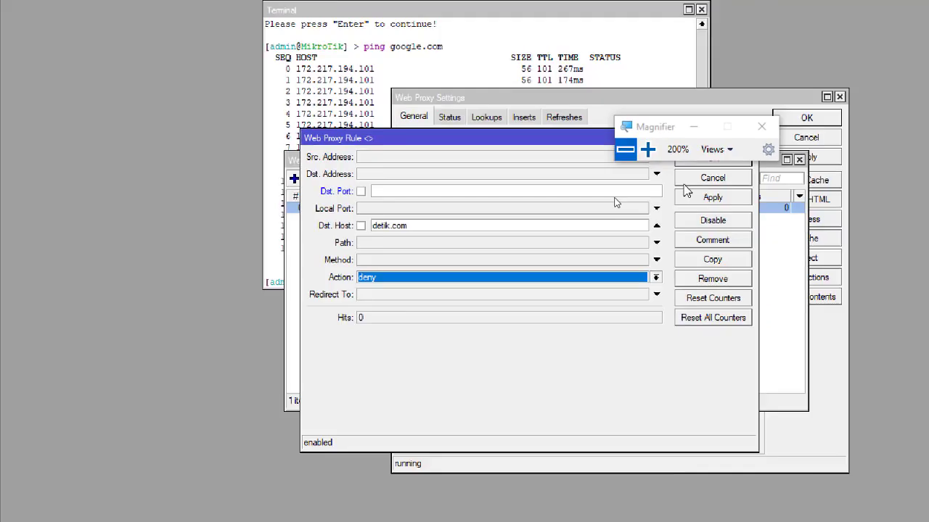
{"action": "left_click", "coordinate": [630, 177]}
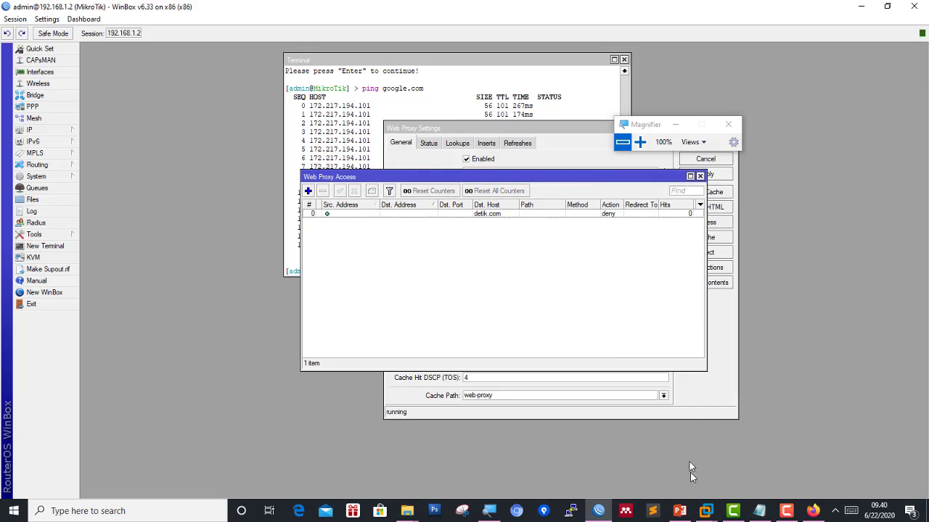
Switch to the Windows 7 virtual machine in VMware Workstation and minimize its command prompt to reveal the Chrome window.
{"action": "mouse_move", "coordinate": [705, 511]}
{"action": "left_click", "coordinate": [799, 462]}
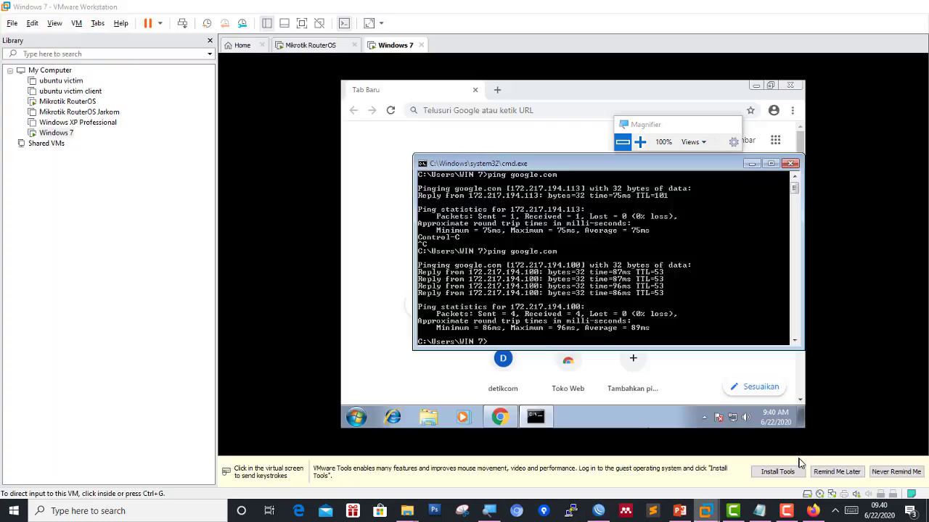
{"action": "left_click", "coordinate": [606, 332]}
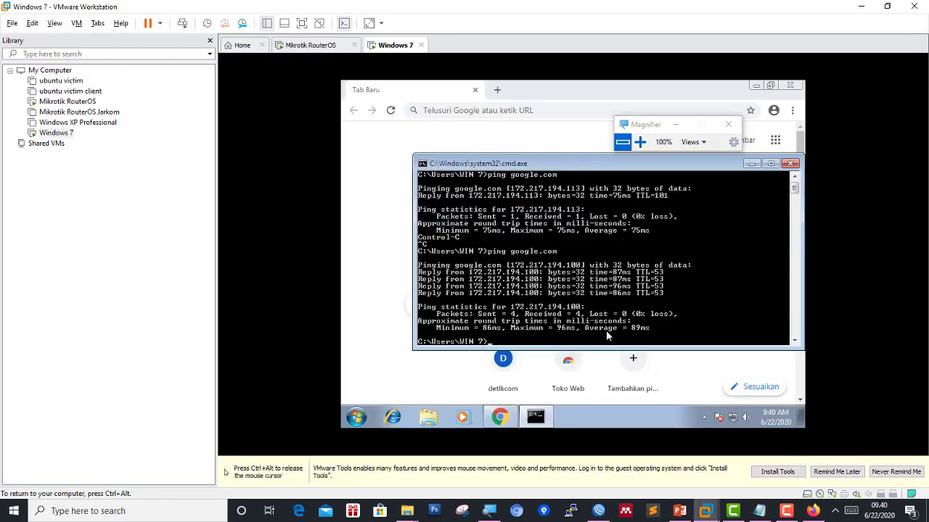
{"action": "left_click", "coordinate": [753, 163]}
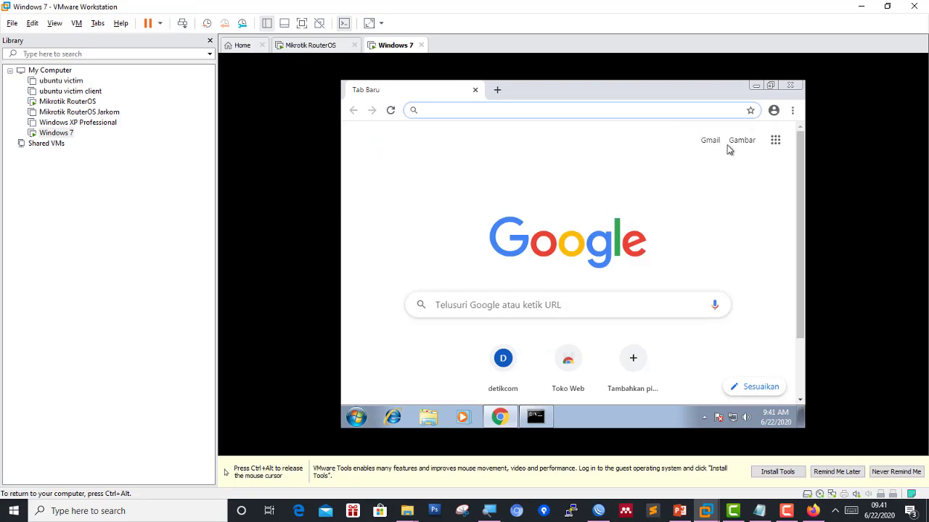
{"action": "left_click", "coordinate": [792, 111]}
{"action": "left_click", "coordinate": [533, 171]}
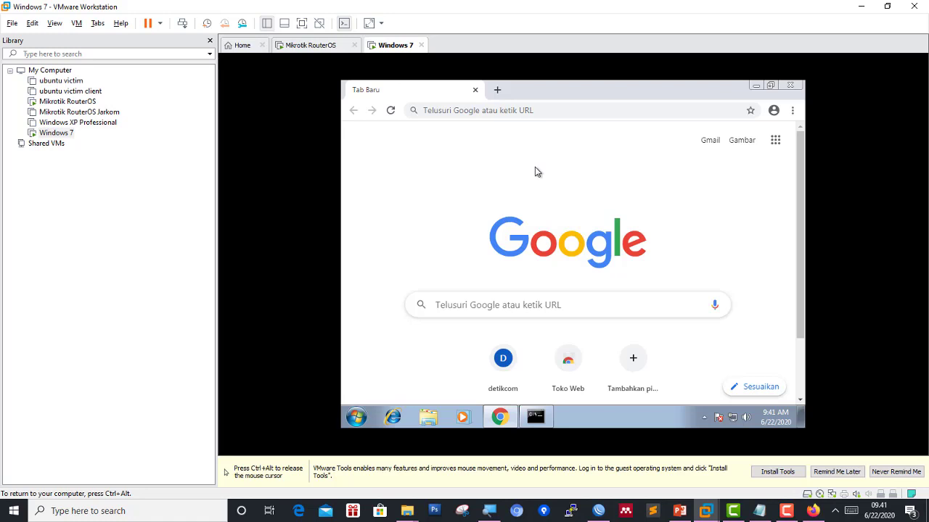
Check the Windows 7 client's network configuration by running ipconfig in its command prompt.
{"action": "left_click", "coordinate": [535, 417]}
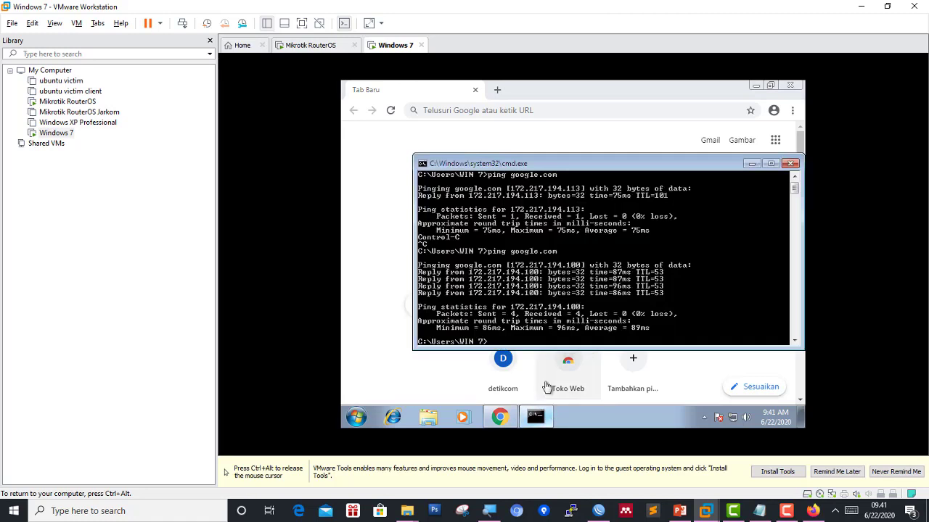
{"action": "scroll", "coordinate": [582, 260], "scroll_direction": "down", "scroll_amount": 4}
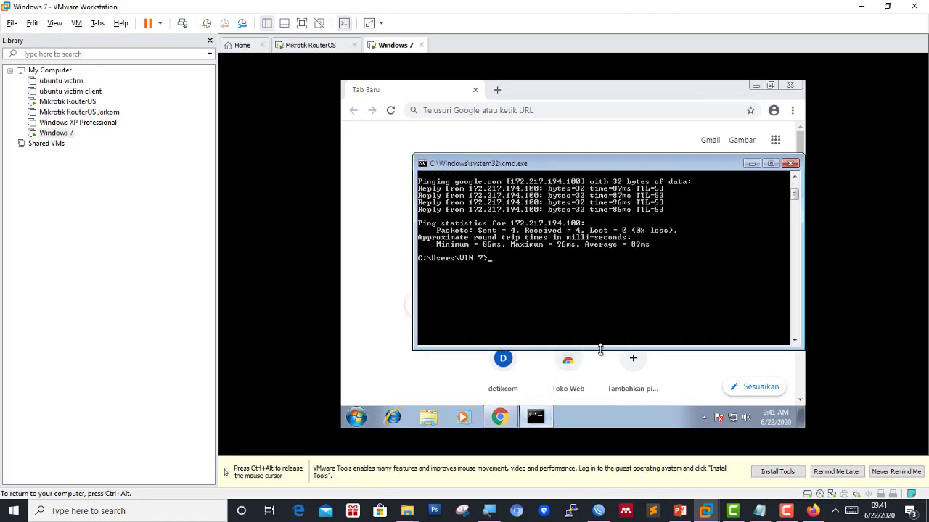
{"action": "type", "text": "ipconfig"}
{"action": "key", "text": "Return"}
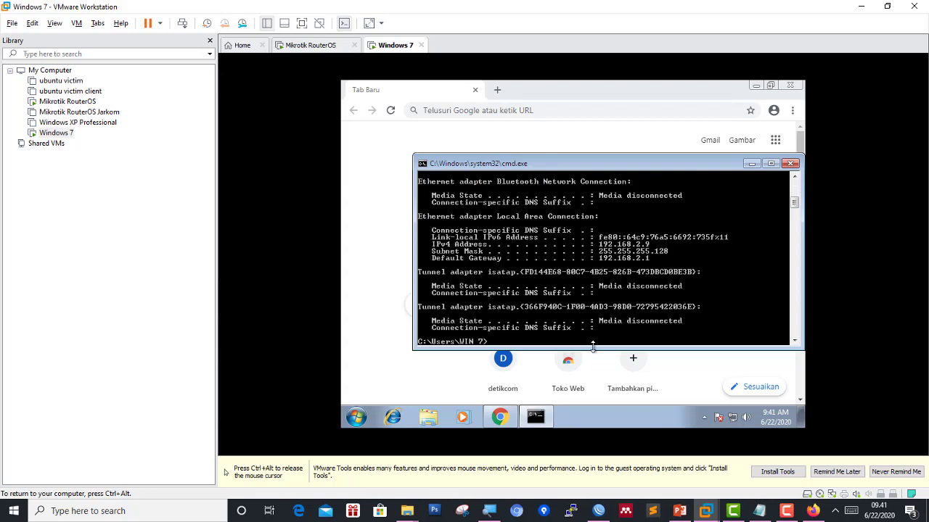
Open the computer's proxy settings from the advanced System section of Chrome's settings in the Windows 7 client.
{"action": "left_click", "coordinate": [693, 140]}
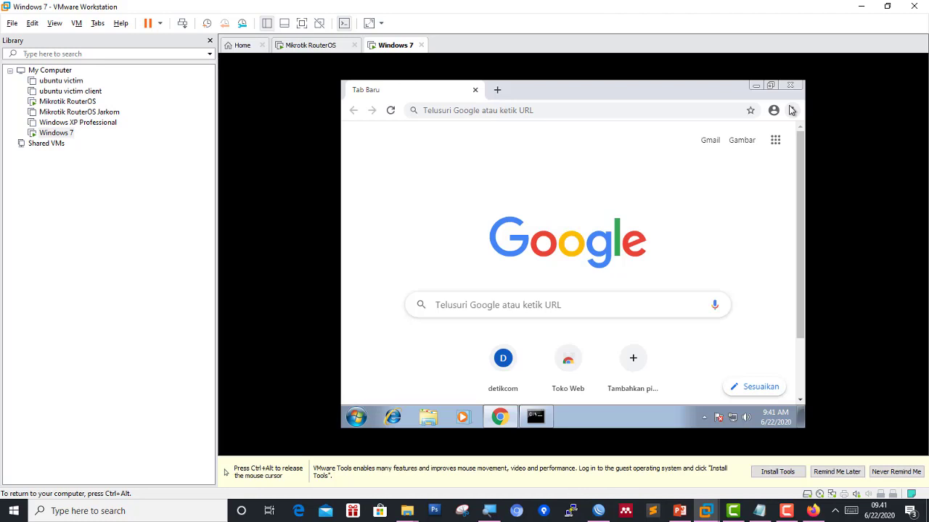
{"action": "left_click", "coordinate": [792, 116]}
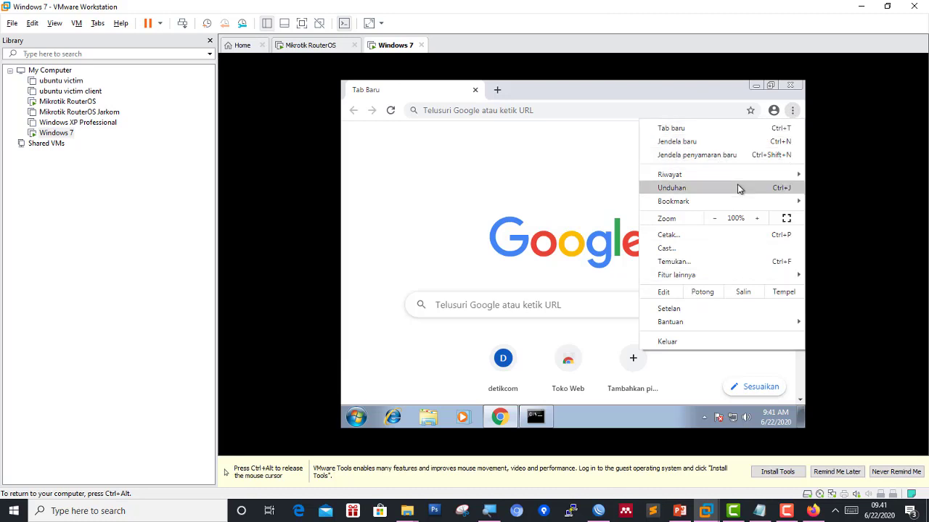
{"action": "left_click", "coordinate": [792, 111]}
{"action": "left_click", "coordinate": [792, 111]}
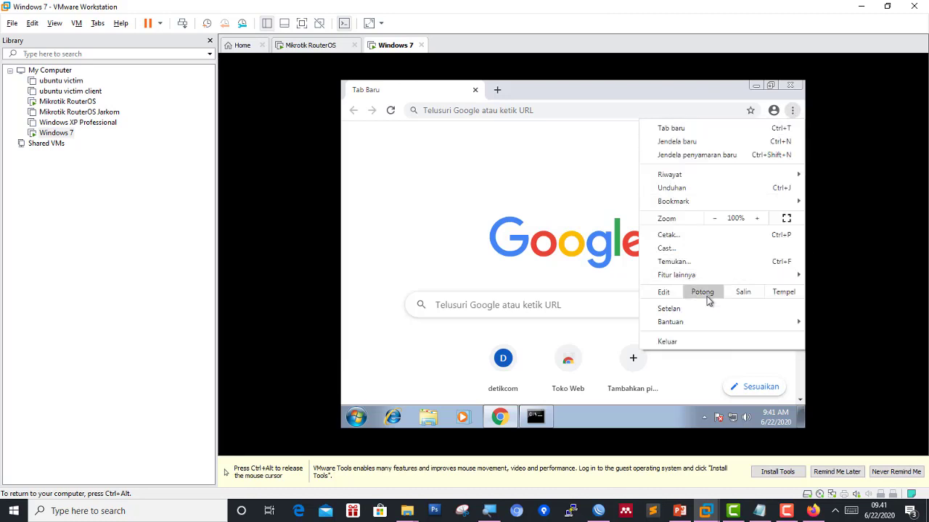
{"action": "left_click", "coordinate": [701, 310]}
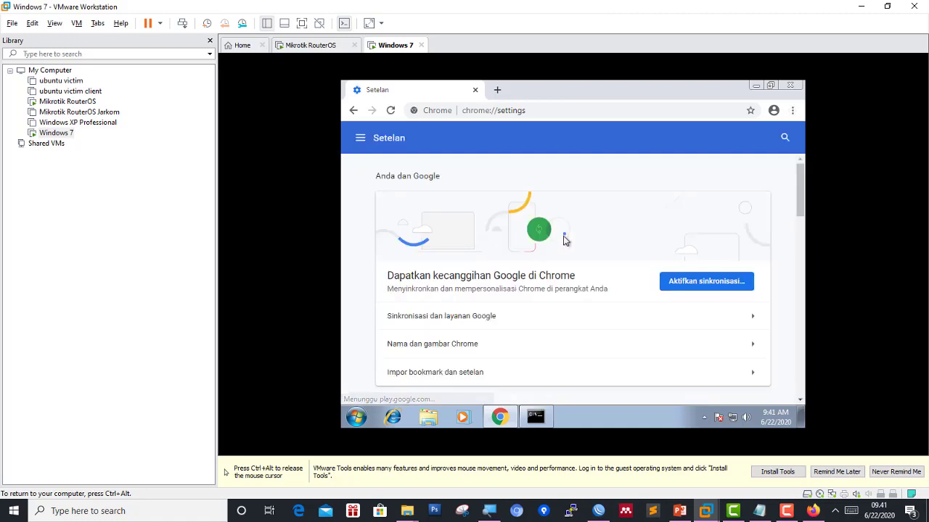
{"action": "scroll", "coordinate": [510, 332], "scroll_direction": "down", "scroll_amount": 10}
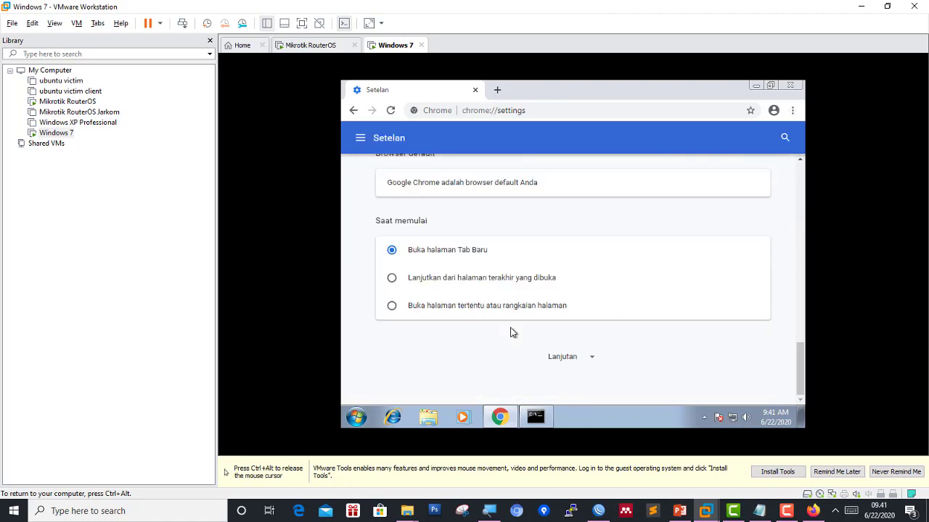
{"action": "left_click", "coordinate": [558, 356]}
{"action": "scroll", "coordinate": [525, 331], "scroll_direction": "down", "scroll_amount": 10}
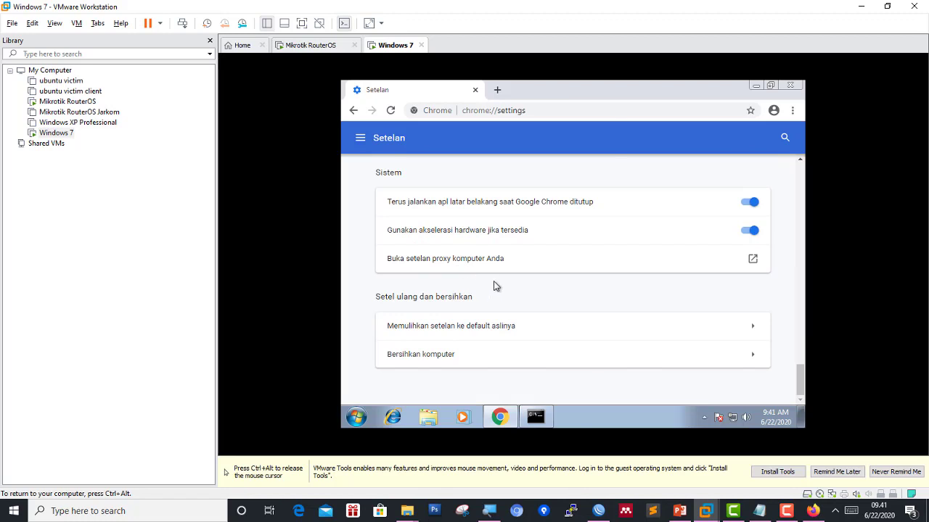
{"action": "left_click", "coordinate": [487, 265]}
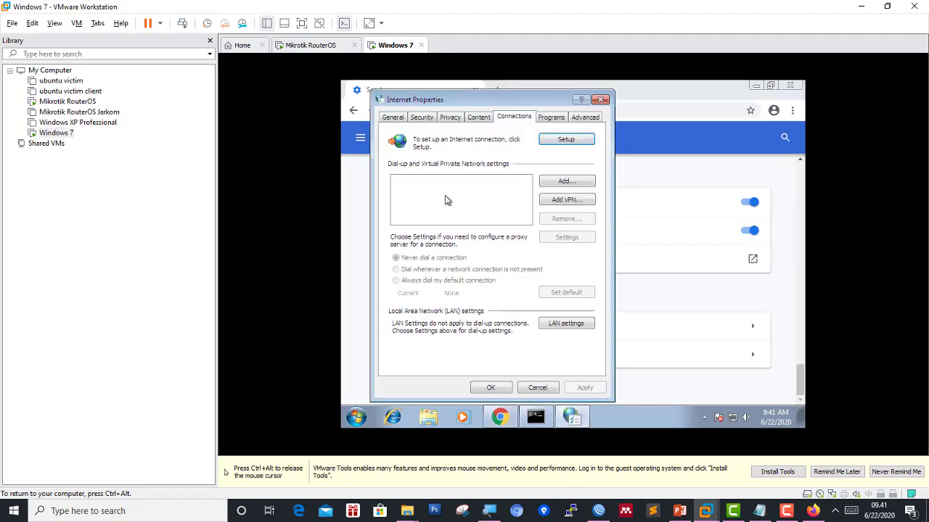
Enable the LAN proxy server with address 192.168.2.1 and port 8080, and confirm the internet properties.
{"action": "left_click", "coordinate": [562, 325]}
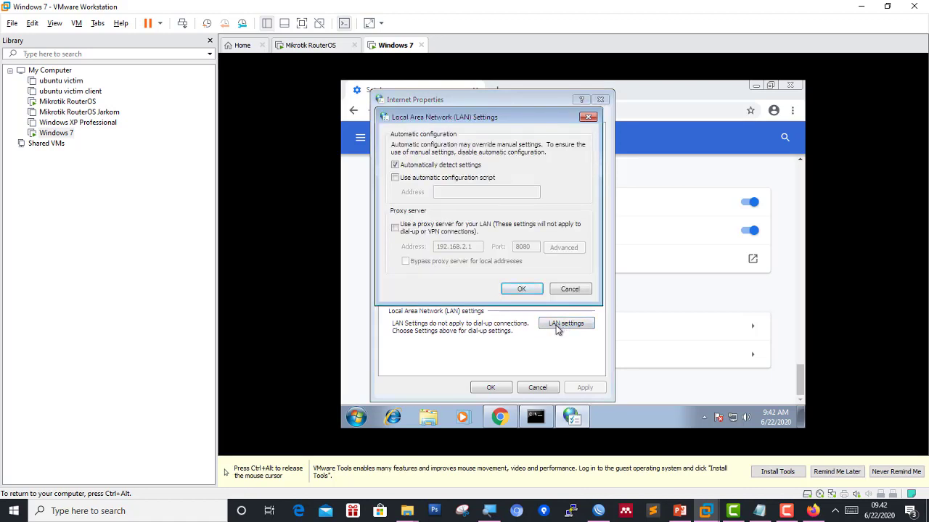
{"action": "key", "text": "ctrl+alt"}
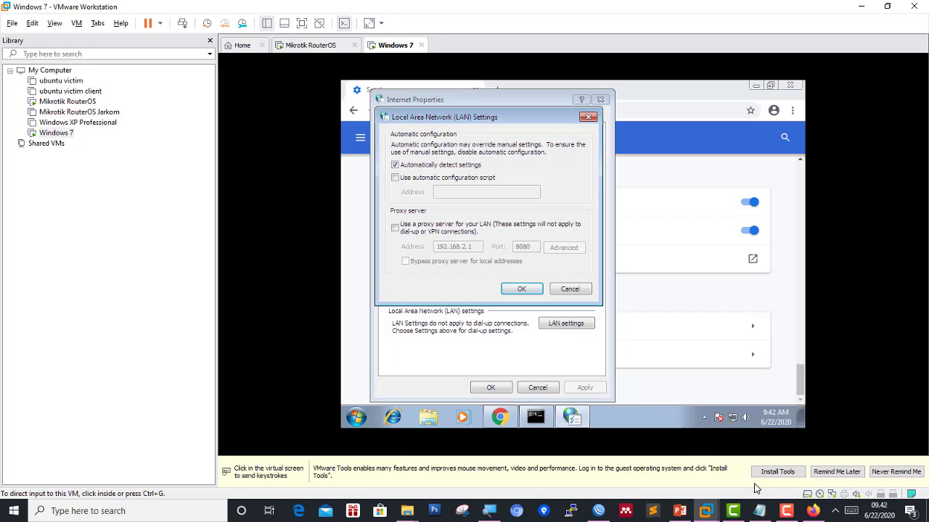
{"action": "left_click", "coordinate": [725, 455]}
{"action": "left_click", "coordinate": [403, 231]}
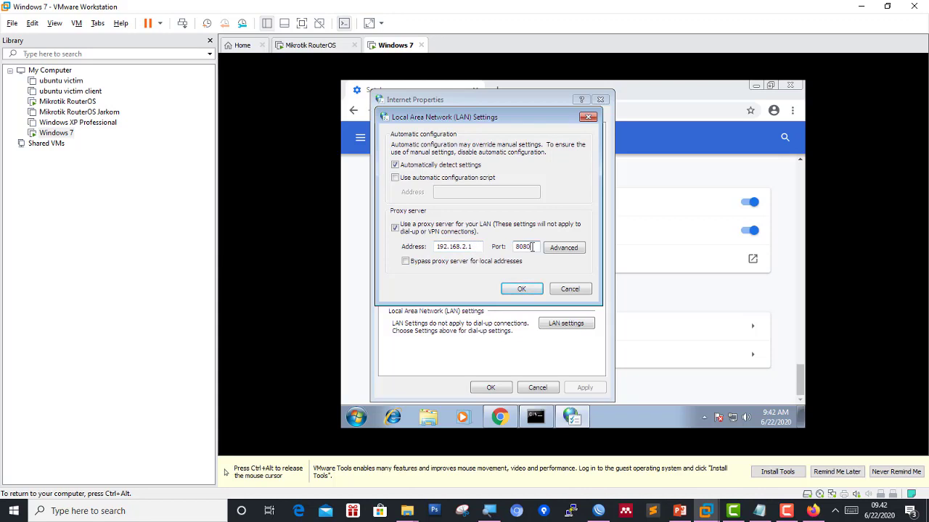
{"action": "left_click", "coordinate": [530, 291]}
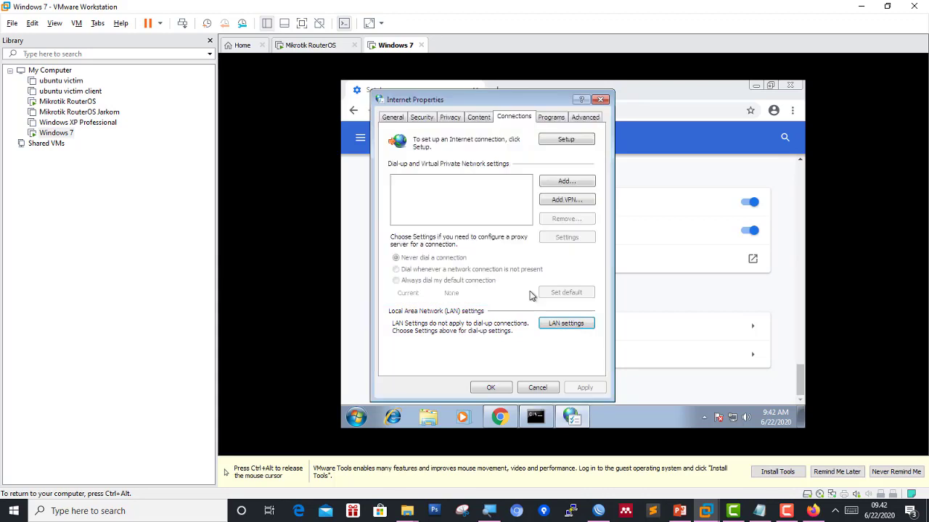
{"action": "left_click", "coordinate": [498, 388]}
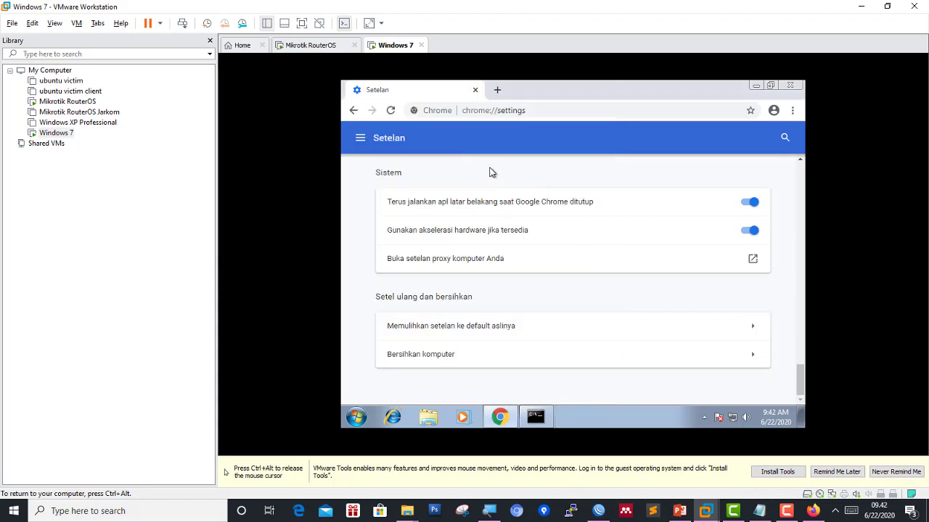
Open a new browser tab, then turn off the LAN proxy server in the computer's proxy settings and confirm.
{"action": "left_click", "coordinate": [497, 90]}
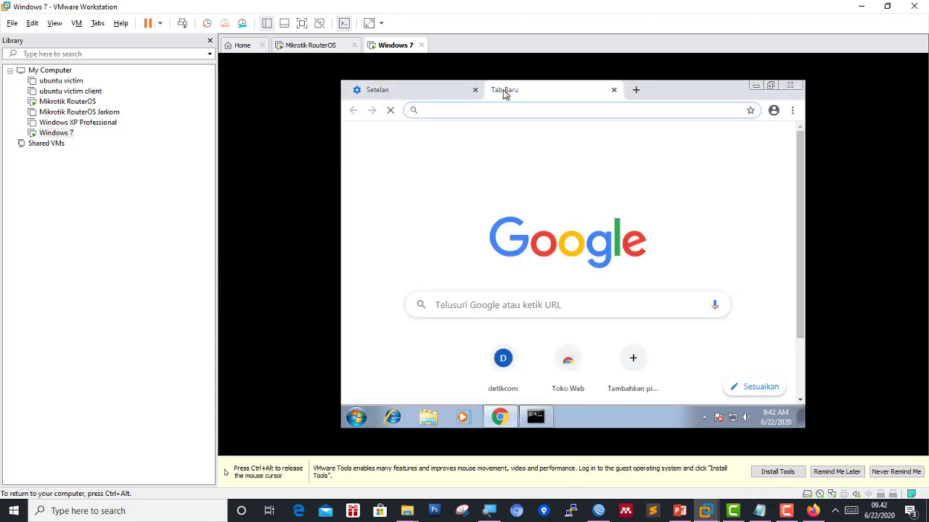
{"action": "left_click", "coordinate": [426, 91]}
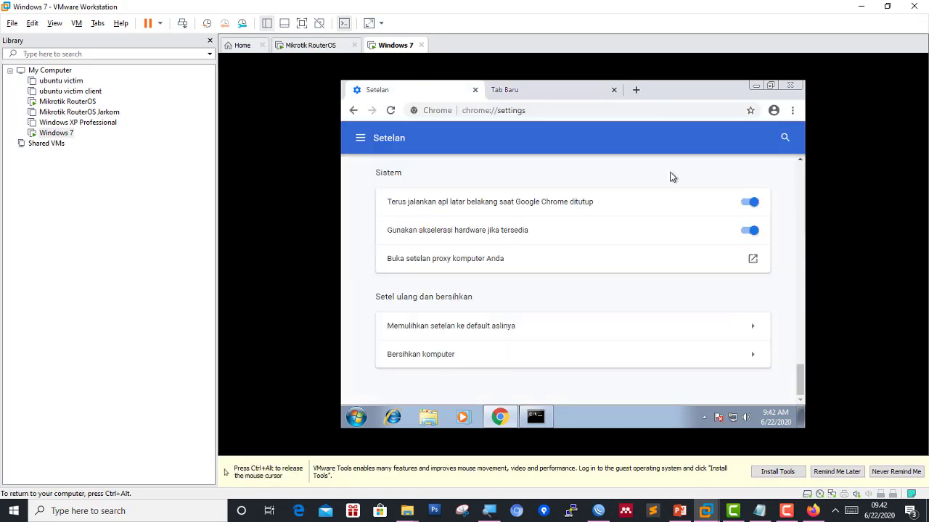
{"action": "left_click", "coordinate": [713, 264]}
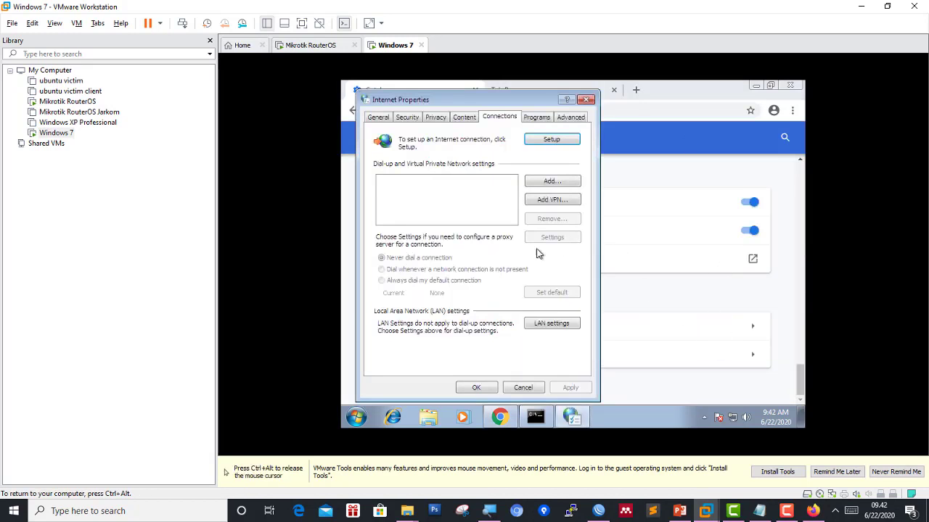
{"action": "left_click", "coordinate": [543, 324]}
{"action": "left_click", "coordinate": [411, 232]}
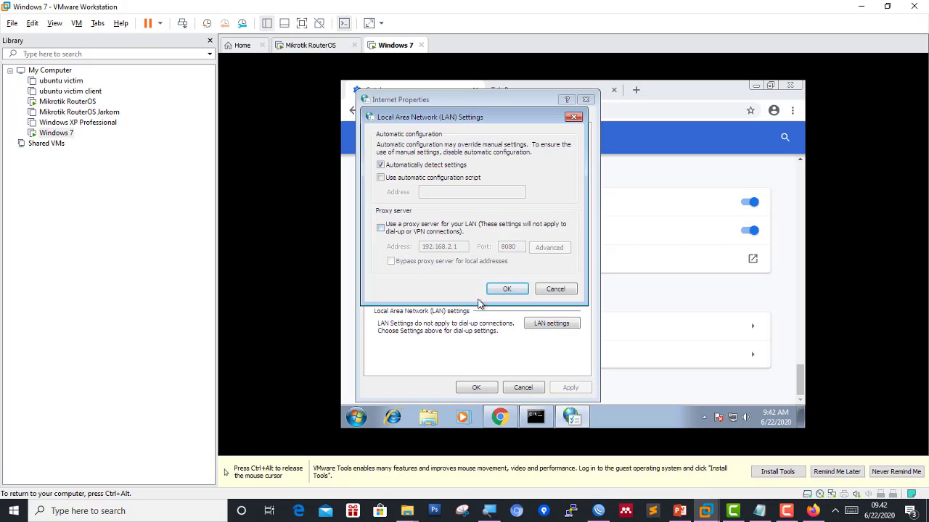
{"action": "left_click", "coordinate": [502, 290]}
{"action": "left_click", "coordinate": [476, 388]}
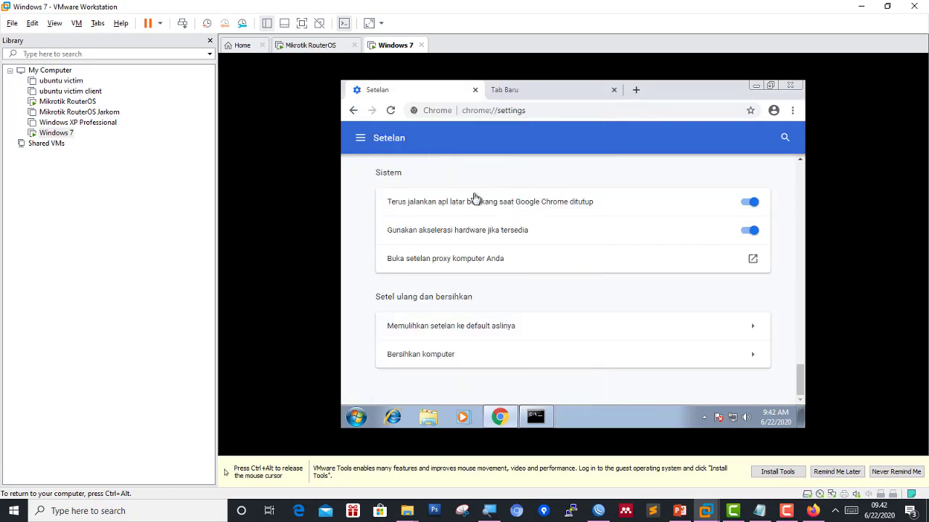
Load detik.com in the new browser tab to test access without the proxy.
{"action": "left_click", "coordinate": [530, 90]}
{"action": "type", "text": "det"}
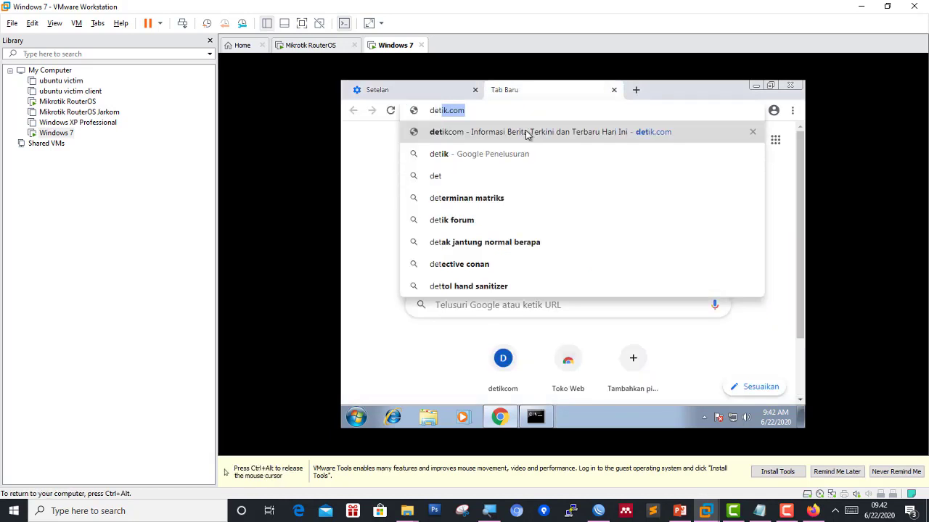
{"action": "type", "text": "ik.com"}
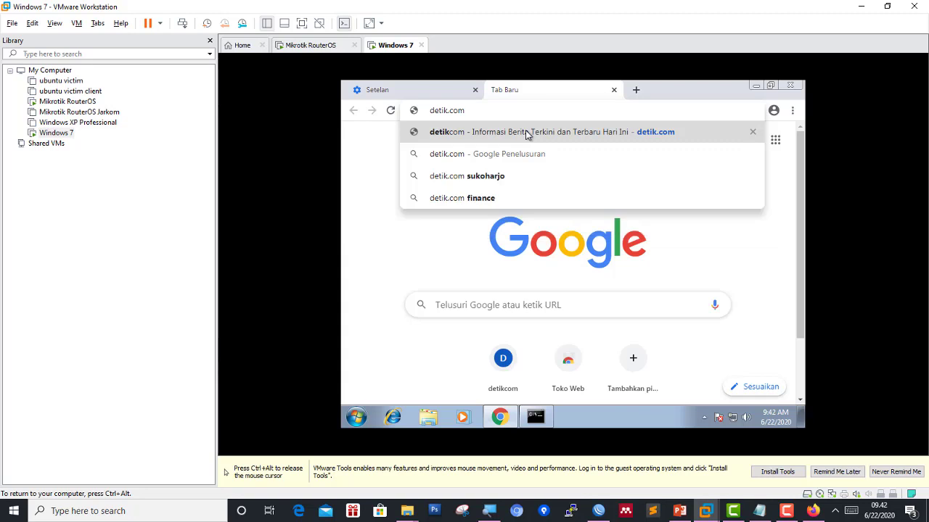
{"action": "left_click", "coordinate": [526, 135]}
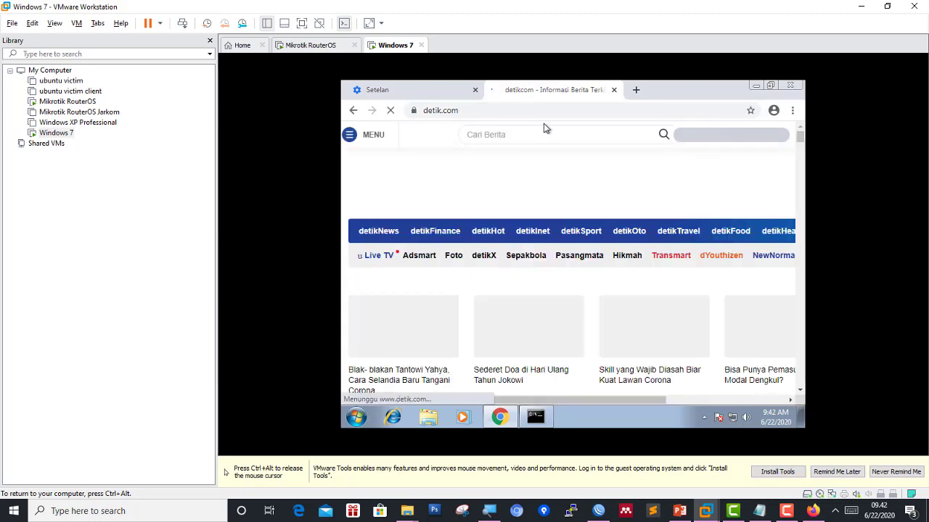
Re-enable the LAN proxy server at 192.168.2.1, port 8080, in the computer's proxy settings and confirm the internet properties.
{"action": "left_click", "coordinate": [418, 94]}
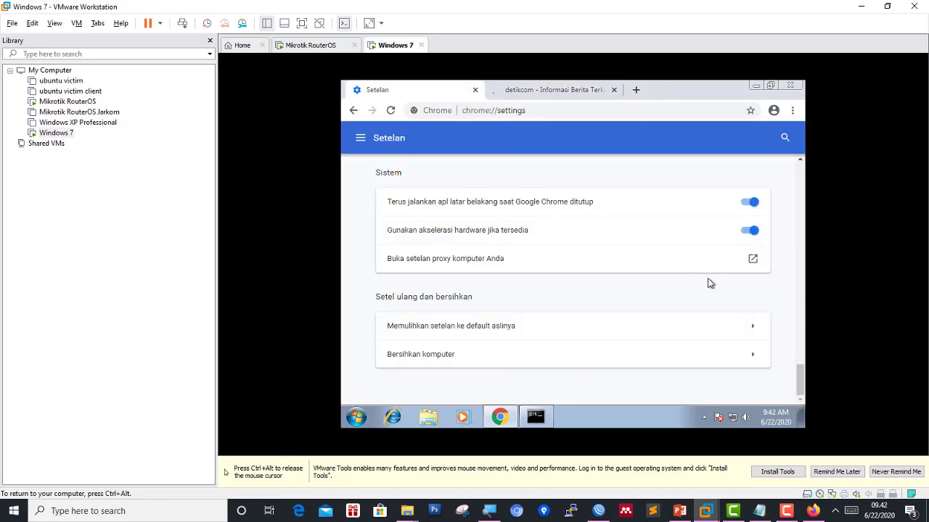
{"action": "left_click", "coordinate": [705, 257]}
{"action": "left_click", "coordinate": [595, 322]}
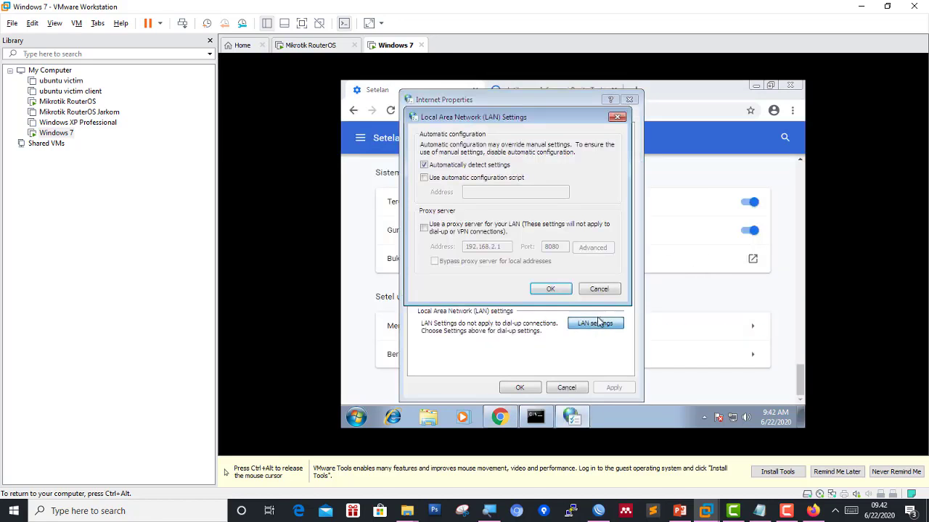
{"action": "left_click", "coordinate": [455, 229]}
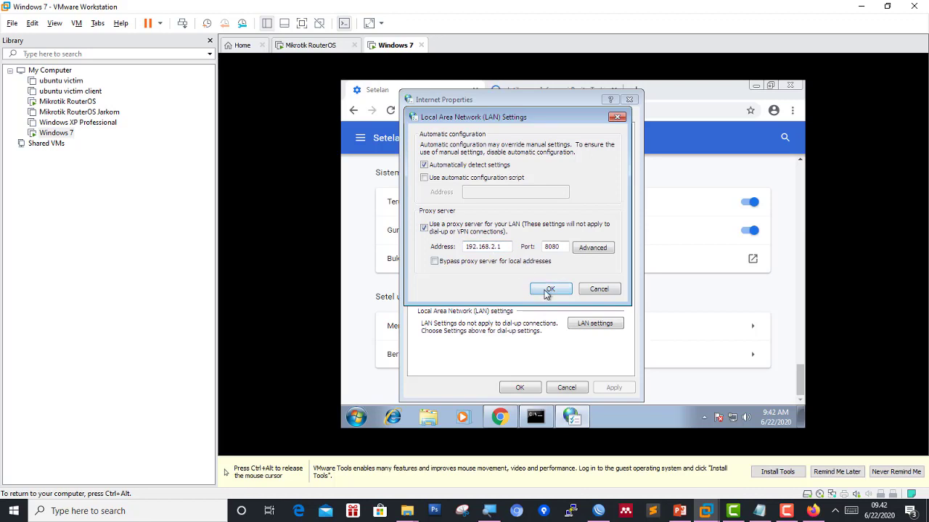
{"action": "left_click", "coordinate": [545, 291]}
{"action": "left_click", "coordinate": [519, 388]}
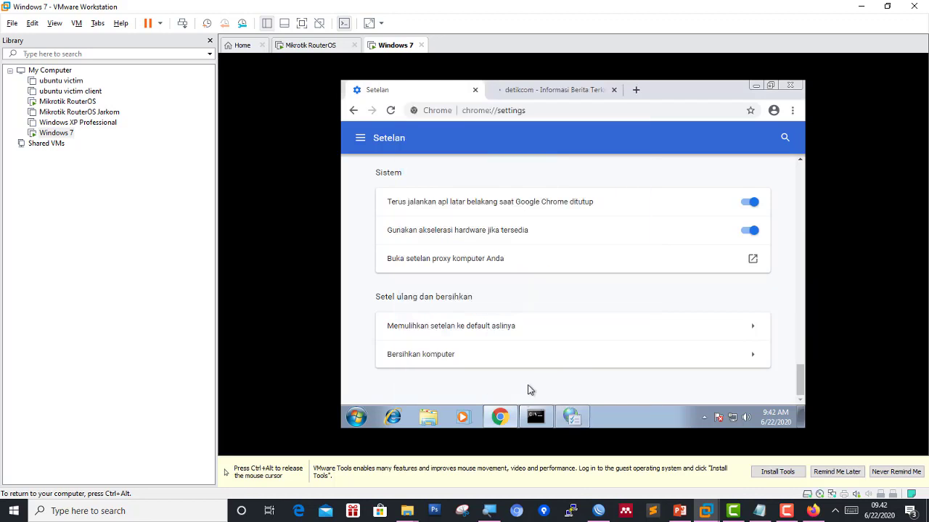
Replace the open detik.com tab with a new browser tab and load detik.com to test access through the proxy.
{"action": "left_click", "coordinate": [592, 91]}
{"action": "left_click", "coordinate": [636, 90]}
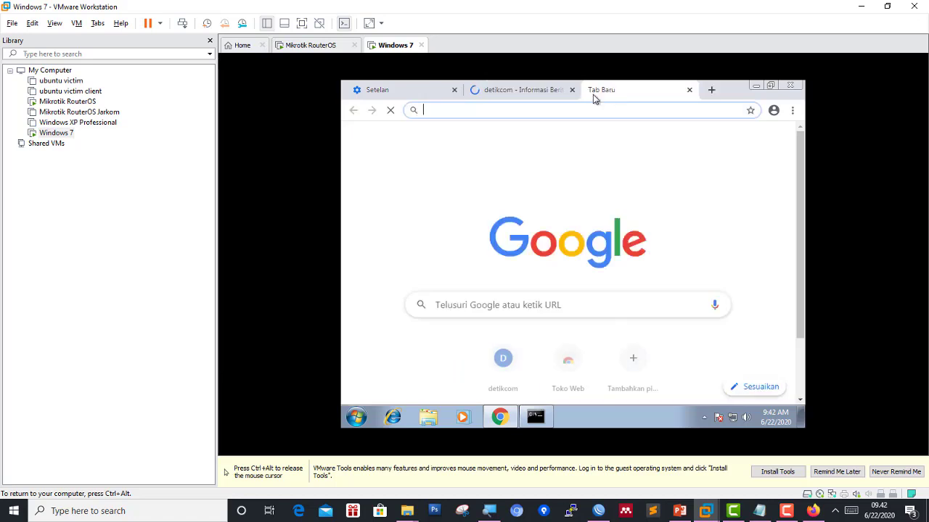
{"action": "left_click", "coordinate": [573, 90]}
{"action": "type", "text": "det"}
{"action": "key", "text": "Return"}
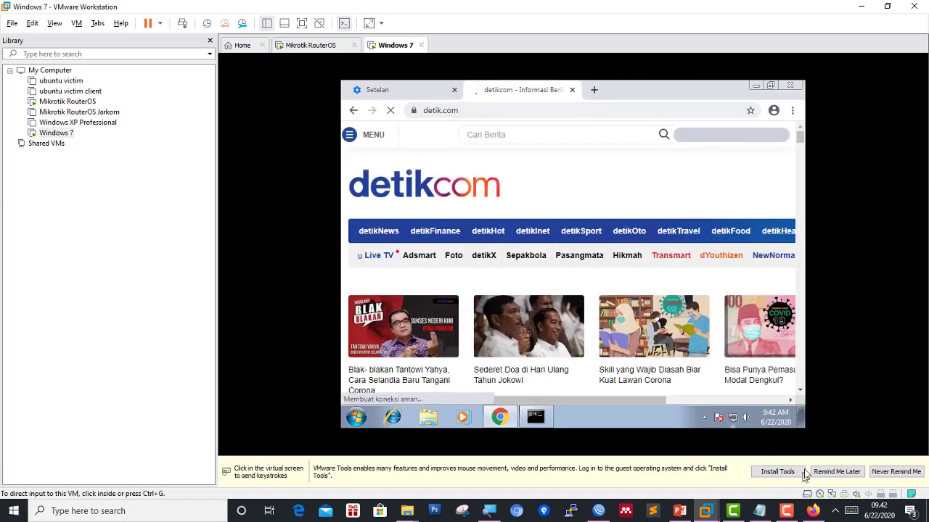
{"action": "mouse_move", "coordinate": [791, 512]}
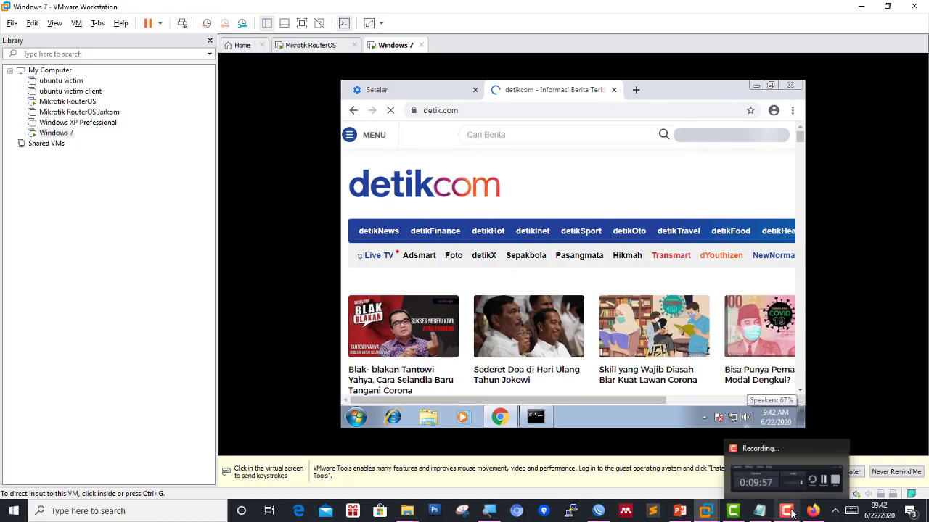
{"action": "left_click", "coordinate": [776, 512]}
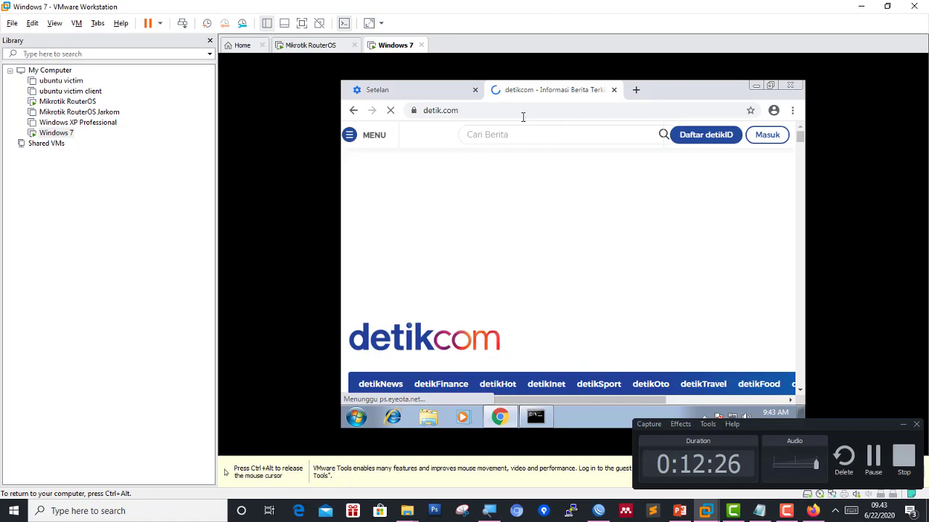
{"action": "key", "text": "ctrl+alt"}
{"action": "left_click", "coordinate": [903, 424]}
{"action": "left_click", "coordinate": [643, 258]}
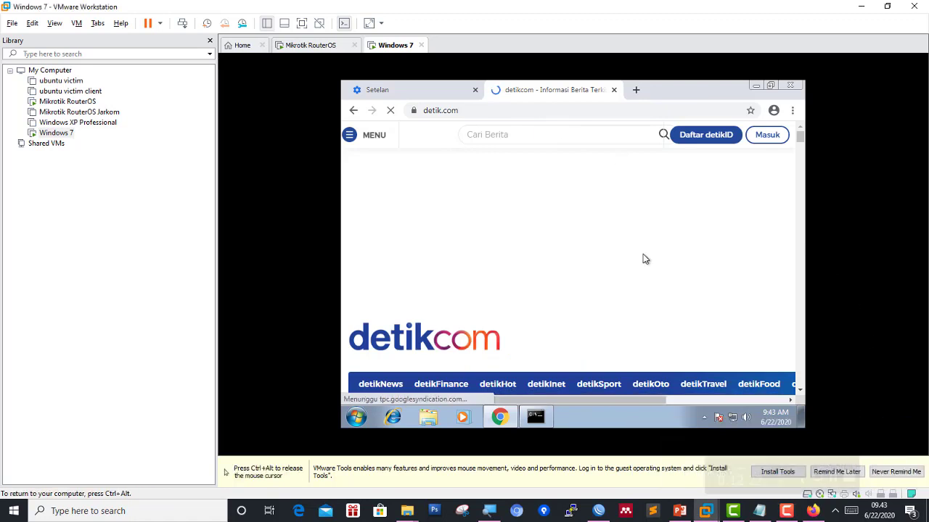
{"action": "double_click", "coordinate": [529, 110]}
{"action": "left_click", "coordinate": [528, 110]}
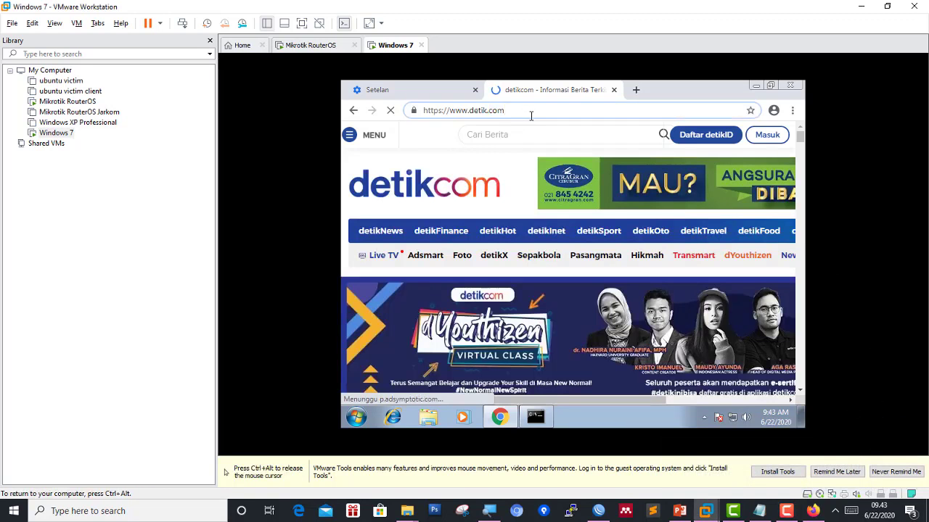
Switch to WinBox, check the detik.com deny rule in the web proxy access list, and confirm the web proxy settings.
{"action": "key", "text": "ctrl+alt"}
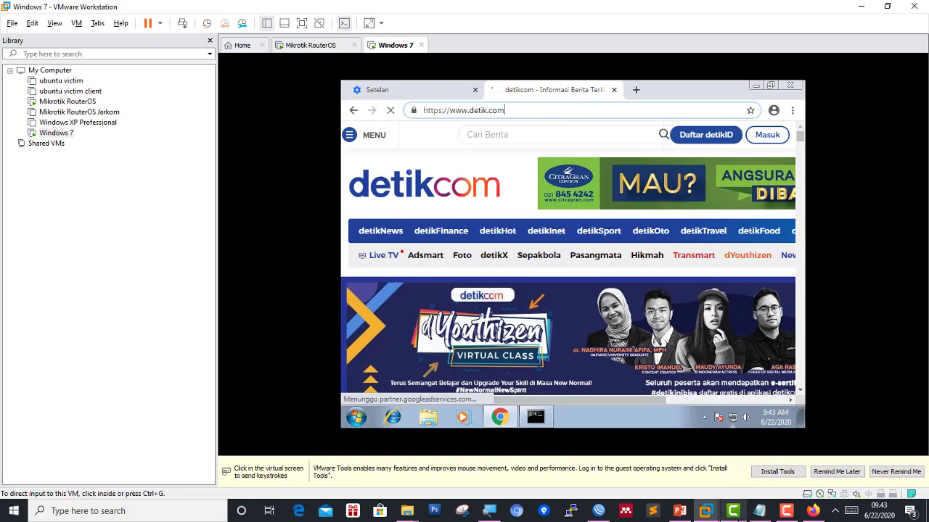
{"action": "mouse_move", "coordinate": [709, 513]}
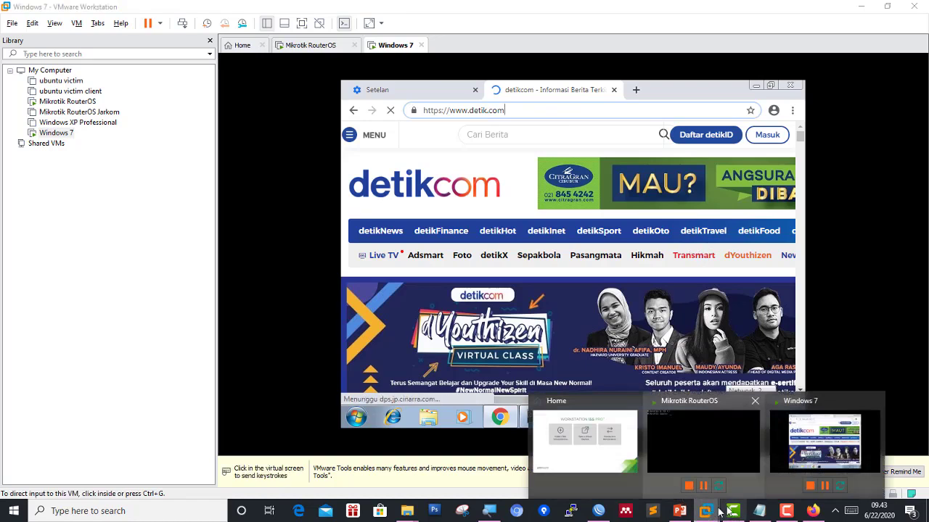
{"action": "left_click", "coordinate": [598, 511]}
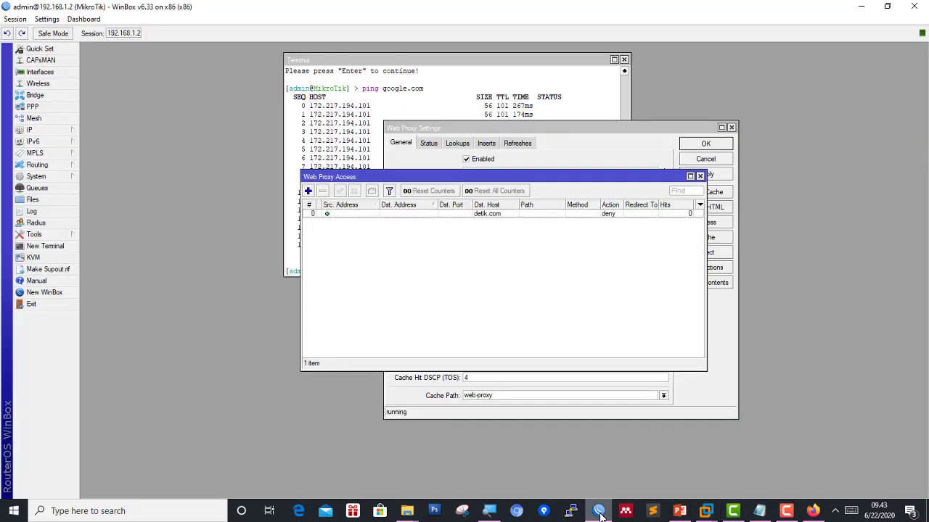
{"action": "left_click", "coordinate": [515, 215]}
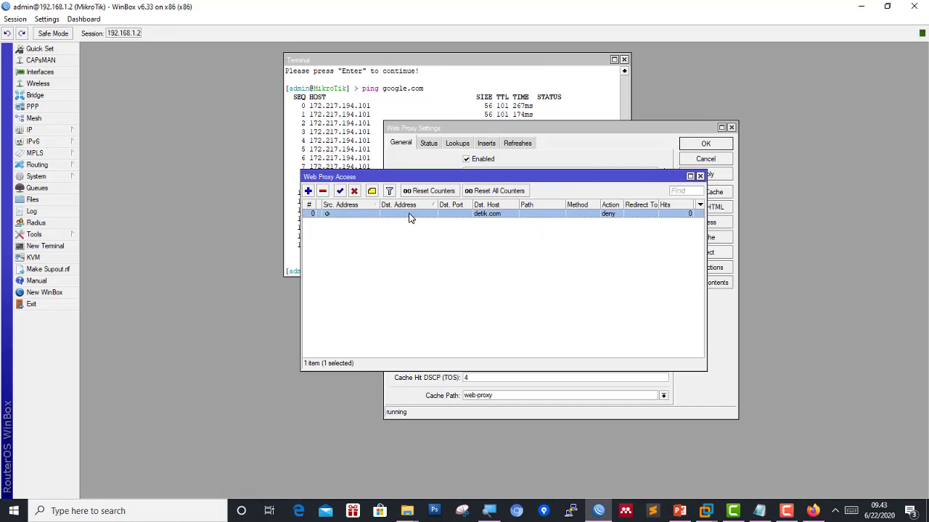
{"action": "left_click", "coordinate": [700, 176]}
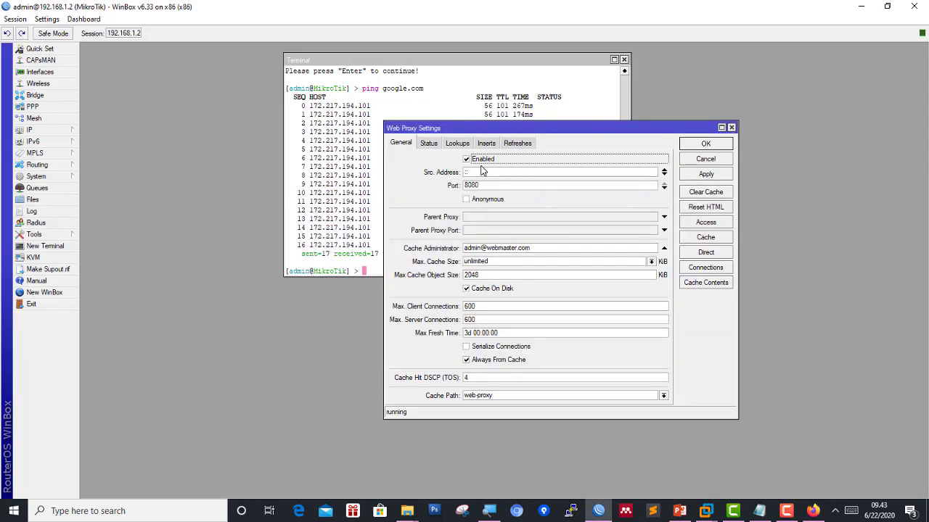
{"action": "left_click", "coordinate": [706, 144]}
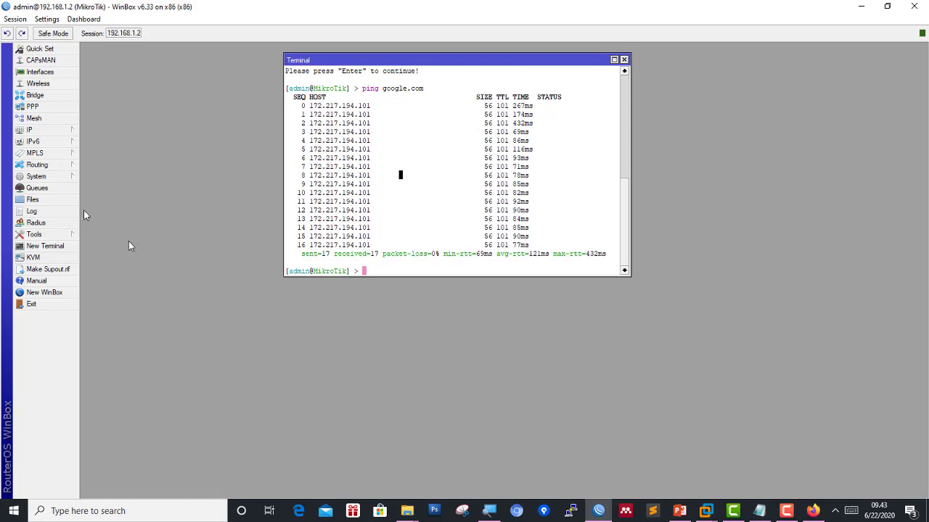
Reopen the IP web proxy settings, recheck the detik.com rule in the access list, and close the list.
{"action": "left_click", "coordinate": [55, 132]}
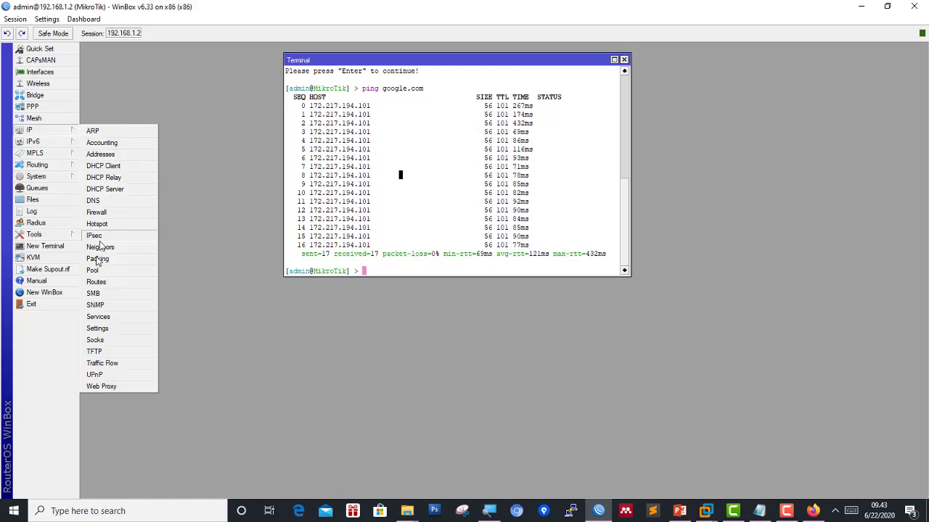
{"action": "left_click", "coordinate": [128, 386]}
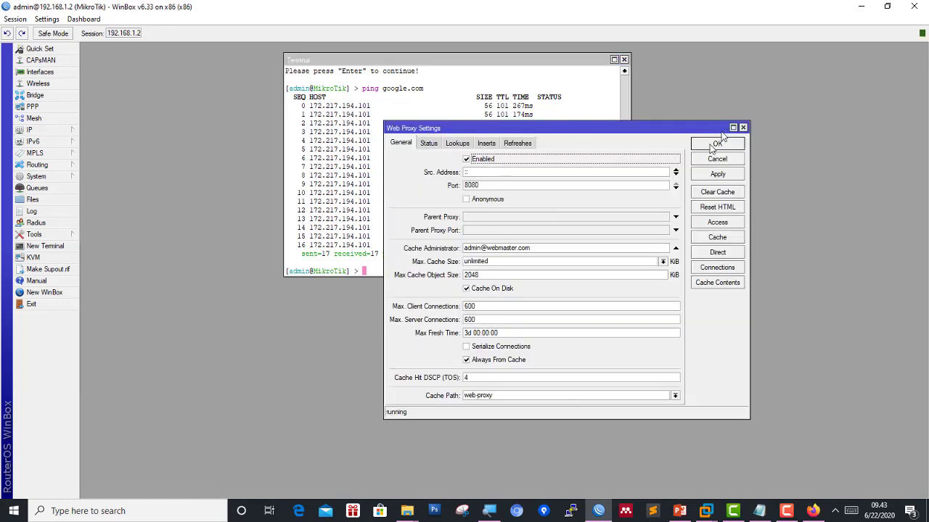
{"action": "left_click", "coordinate": [717, 222]}
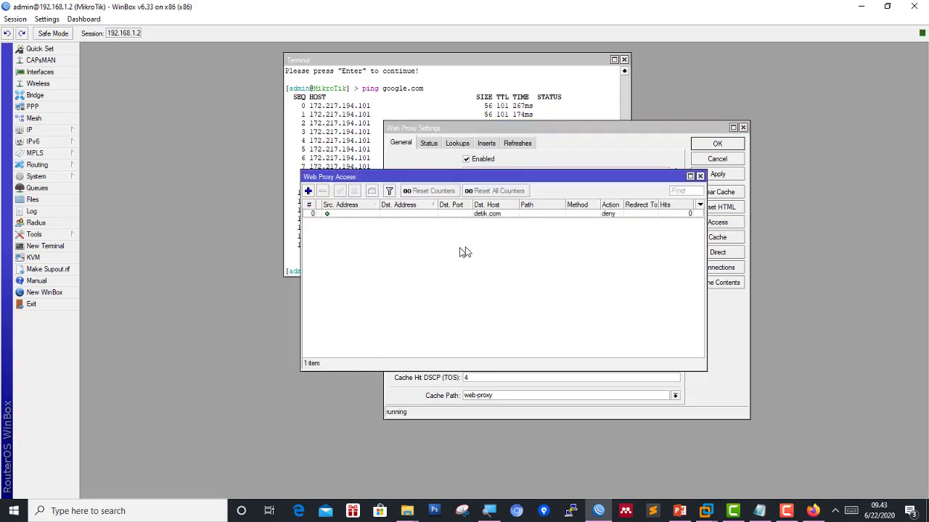
{"action": "left_click", "coordinate": [418, 214]}
{"action": "left_click", "coordinate": [699, 176]}
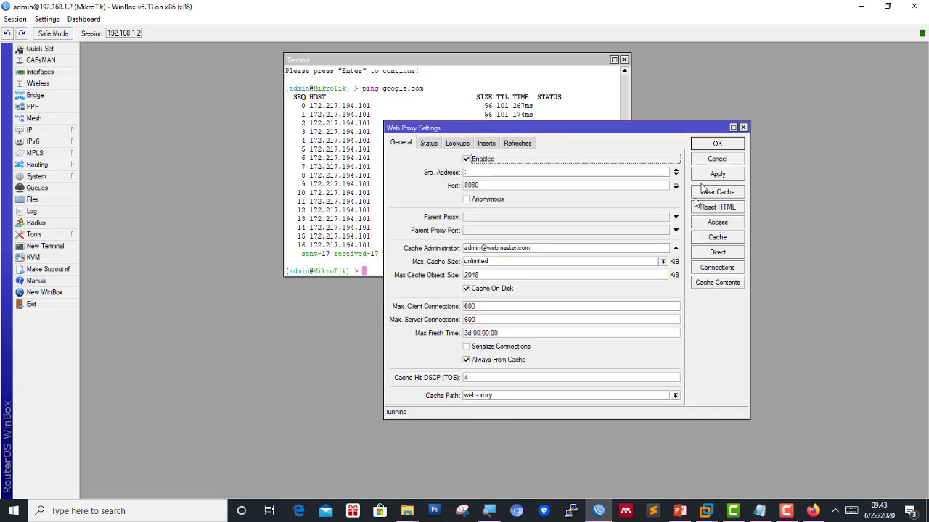
Switch back to the Windows 7 virtual machine and replace the detik.com tab with a new browser tab.
{"action": "left_click", "coordinate": [679, 511]}
{"action": "mouse_move", "coordinate": [705, 509]}
{"action": "left_click", "coordinate": [805, 439]}
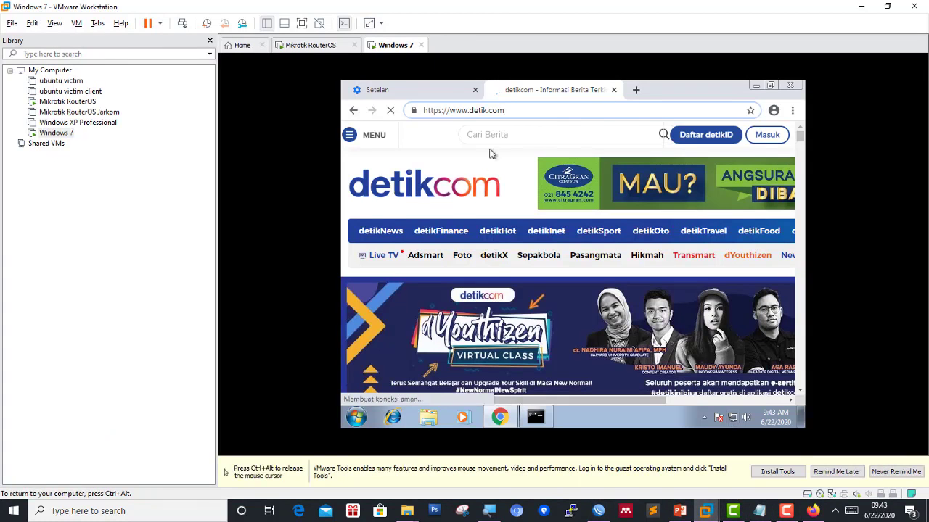
{"action": "left_click", "coordinate": [637, 90]}
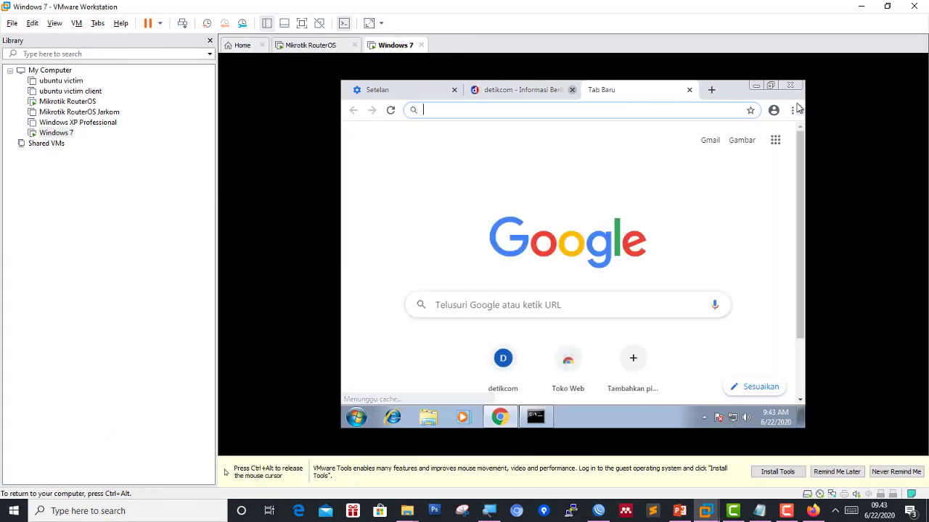
{"action": "left_click", "coordinate": [572, 90]}
Open an incognito window and load detik.com to retest access through the proxy.
{"action": "left_click", "coordinate": [793, 110]}
{"action": "left_click", "coordinate": [697, 154]}
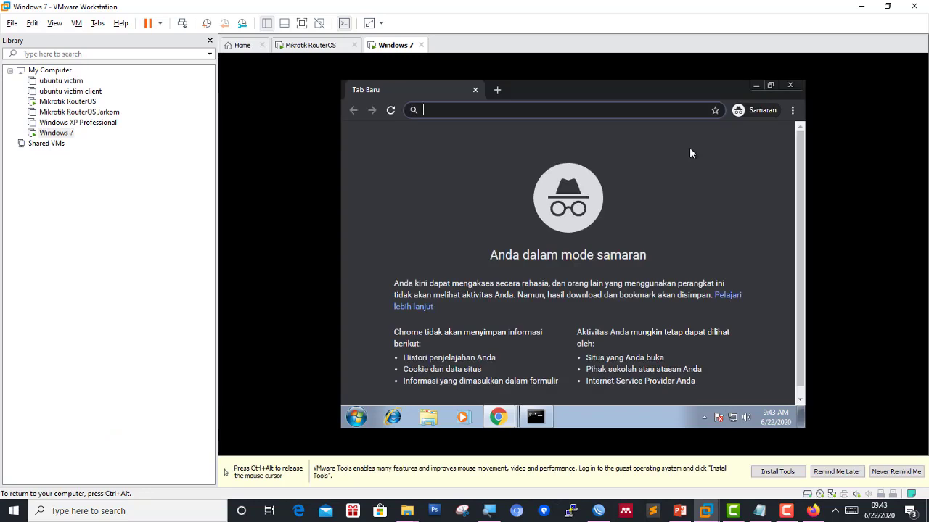
{"action": "type", "text": "detik.com"}
{"action": "key", "text": "Return"}
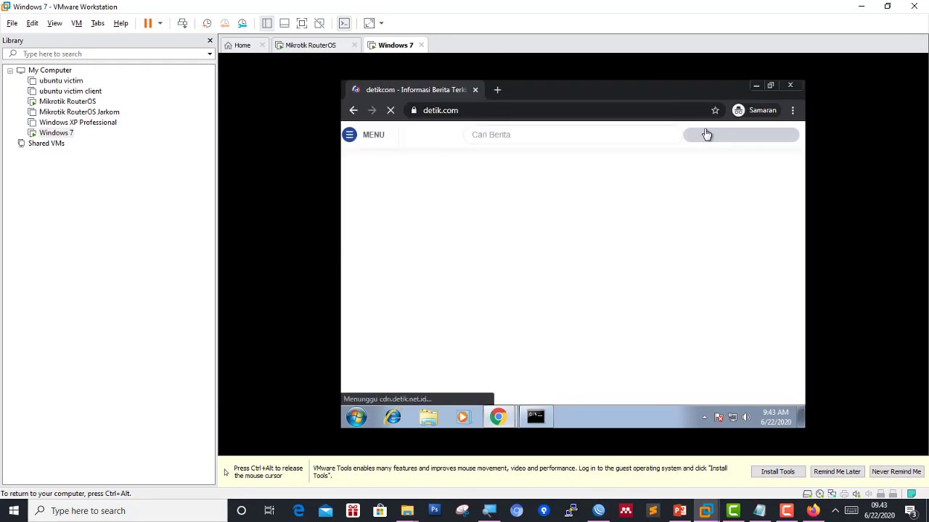
In WinBox, change the destination host of the web proxy deny rule to *detik* and confirm the rule.
{"action": "key", "text": "ctrl+alt"}
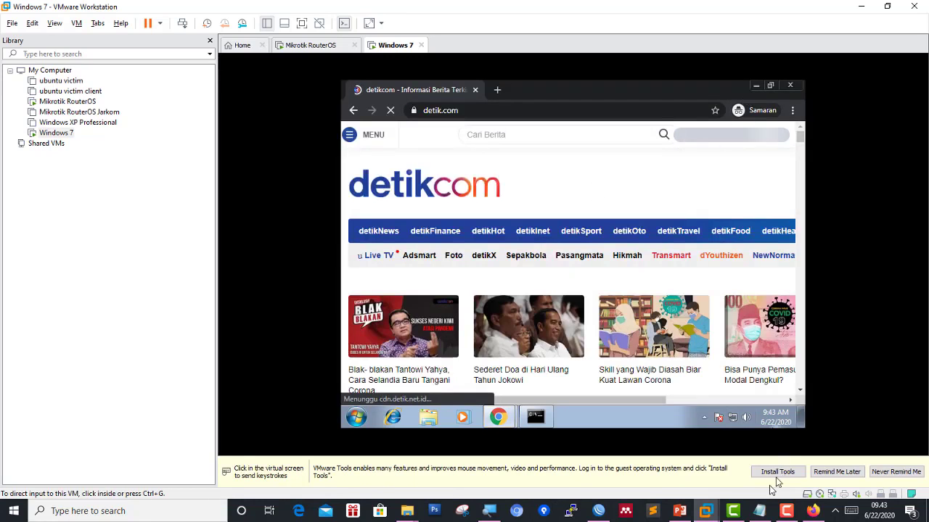
{"action": "left_click", "coordinate": [599, 510]}
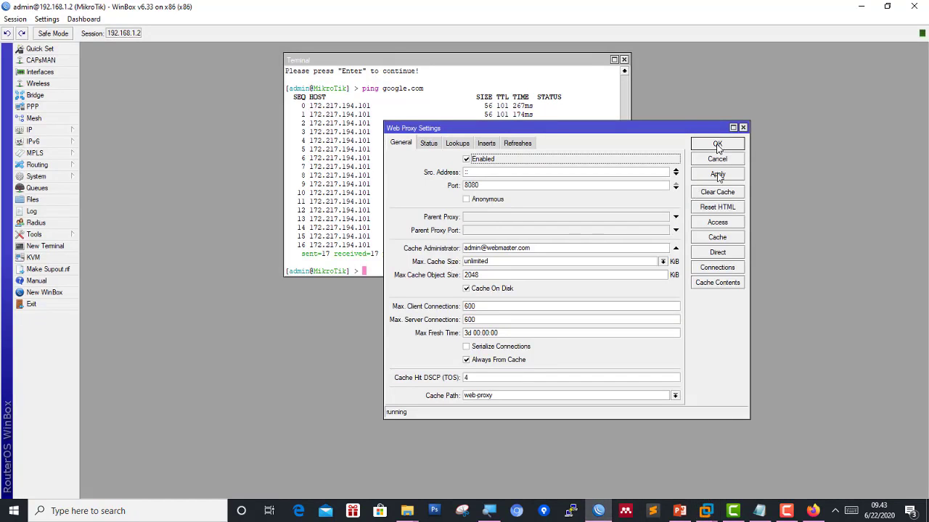
{"action": "left_click", "coordinate": [724, 223]}
{"action": "double_click", "coordinate": [377, 214]}
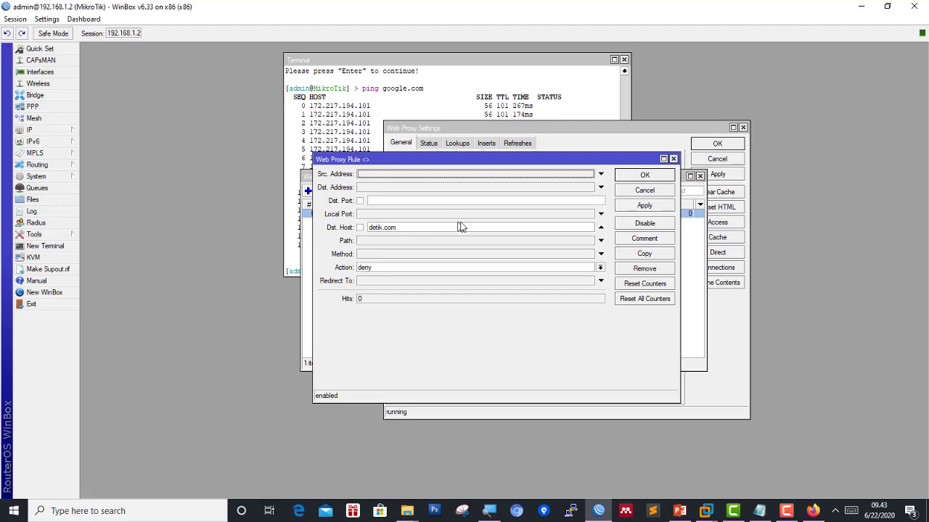
{"action": "left_click", "coordinate": [370, 228]}
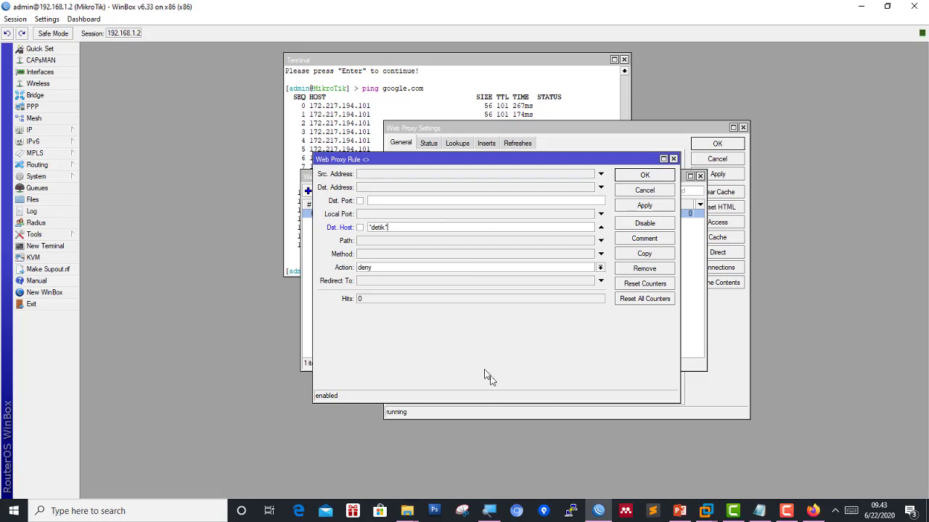
{"action": "key", "text": "super+plus"}
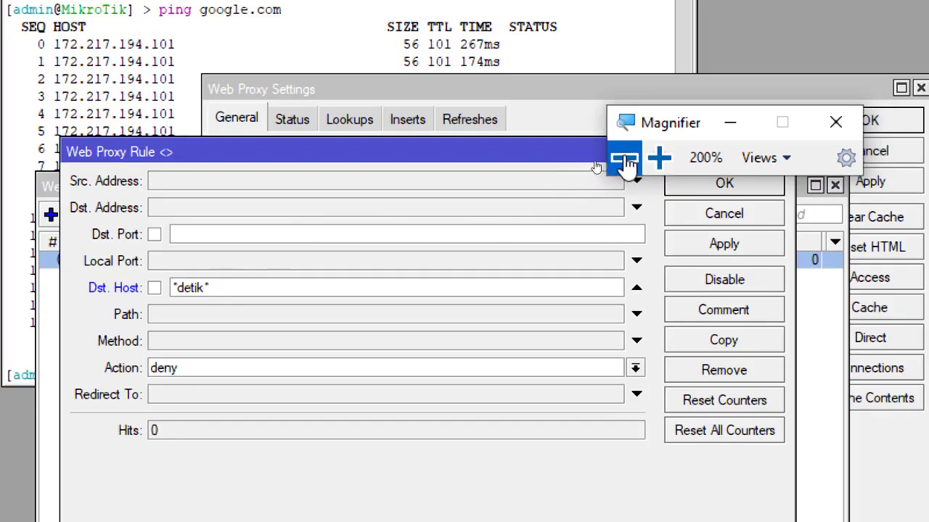
{"action": "left_click", "coordinate": [623, 157]}
{"action": "left_click", "coordinate": [647, 145]}
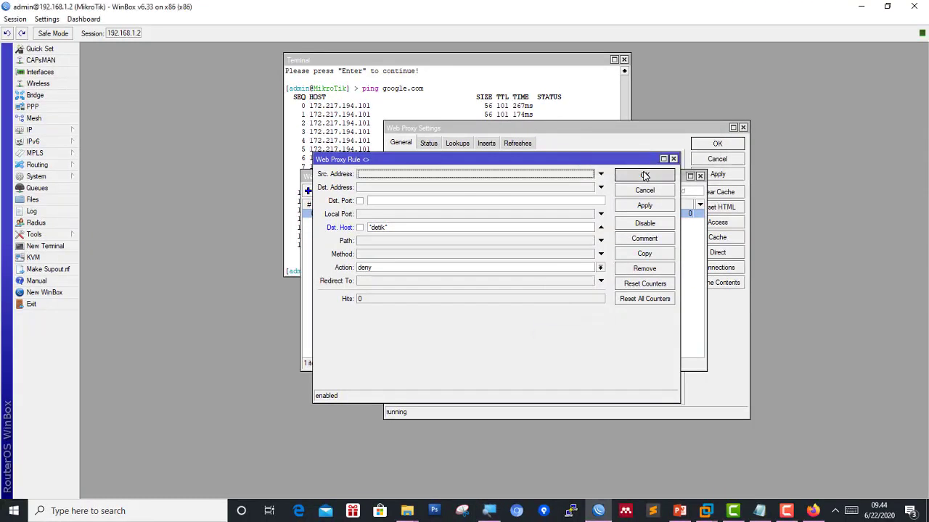
{"action": "left_click", "coordinate": [645, 175]}
Check the edited rule in the access list, then view the web proxy's status and its cache contents.
{"action": "left_click", "coordinate": [655, 215], "text": "ctrl"}
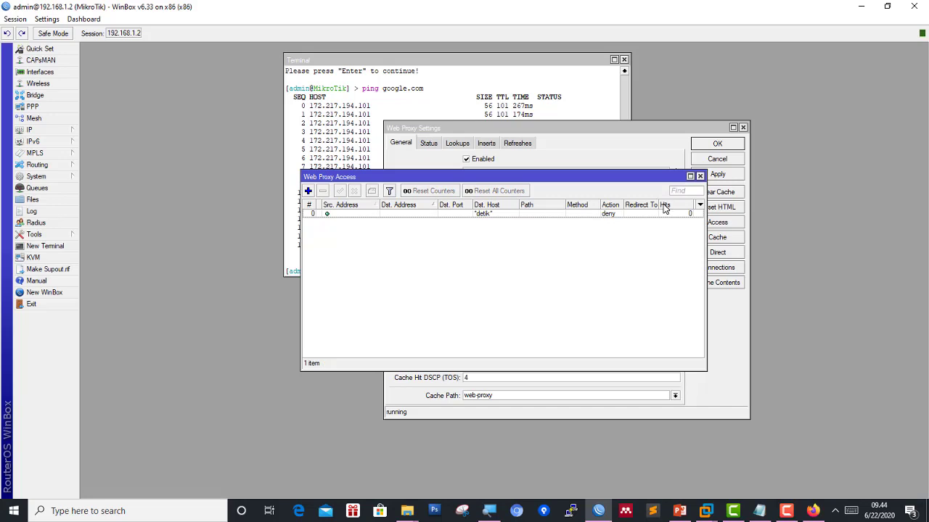
{"action": "left_click", "coordinate": [665, 212]}
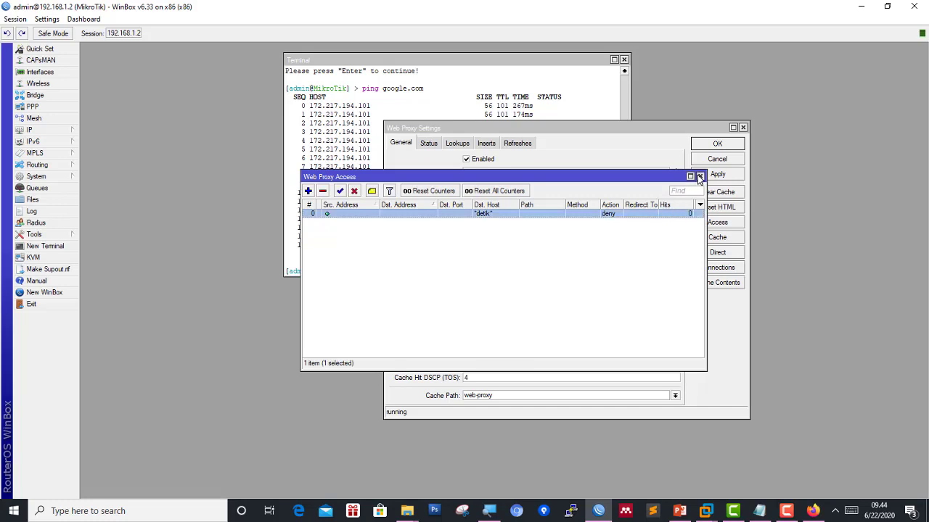
{"action": "left_click", "coordinate": [700, 177]}
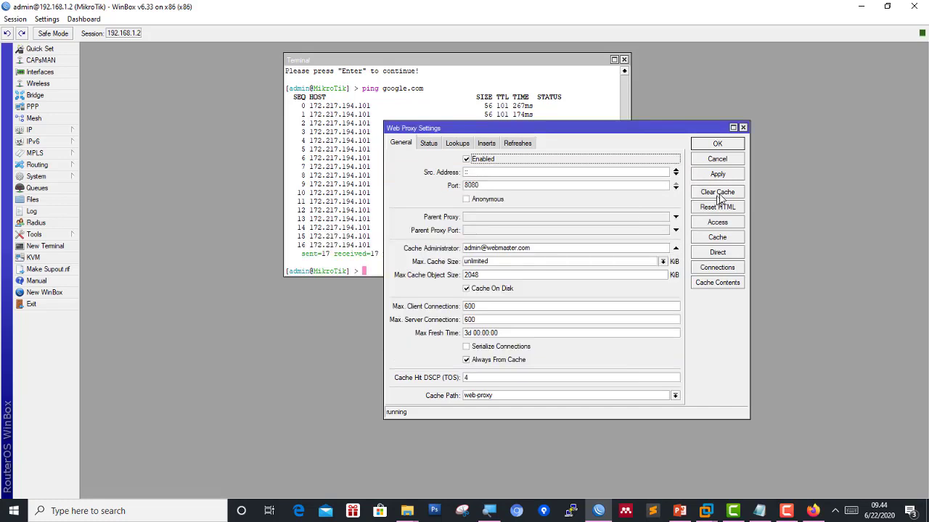
{"action": "left_click", "coordinate": [432, 144]}
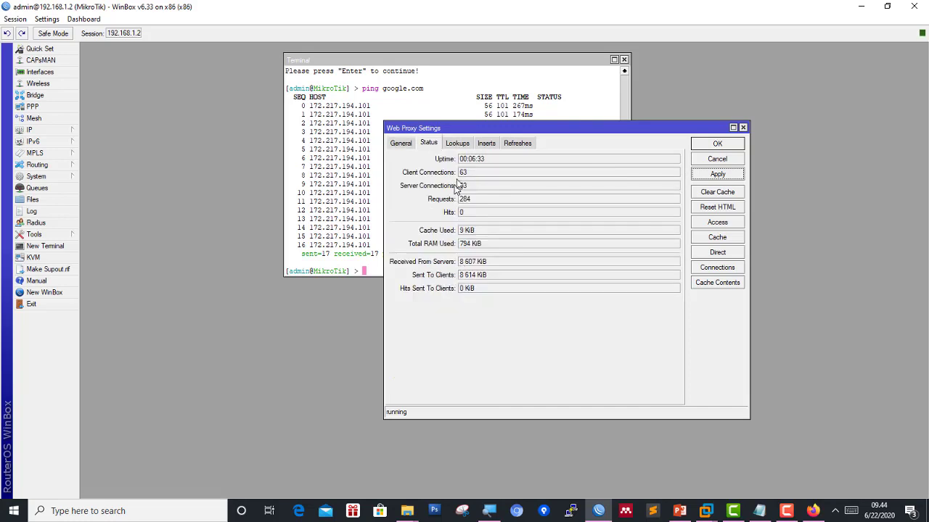
{"action": "left_click", "coordinate": [715, 283]}
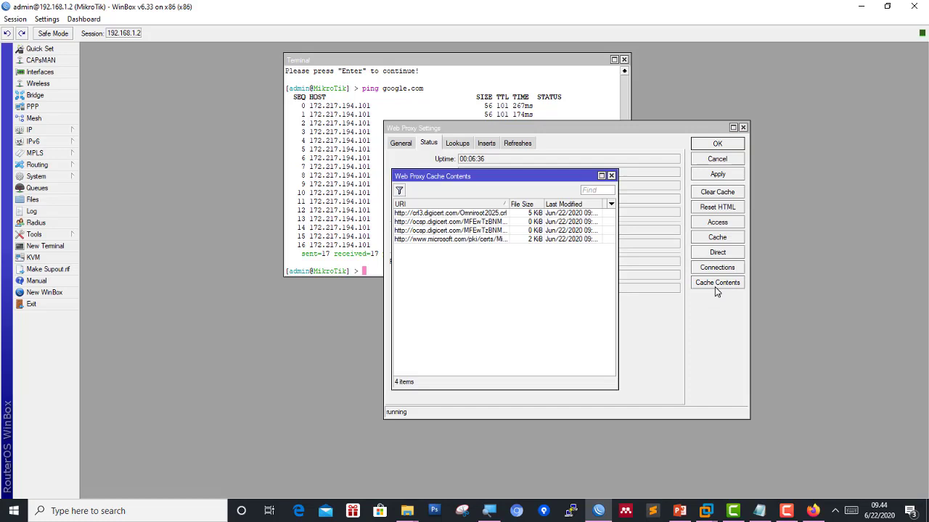
Close the cache contents list, return to the general web proxy settings and confirm them.
{"action": "left_click", "coordinate": [612, 176]}
{"action": "left_click", "coordinate": [408, 143]}
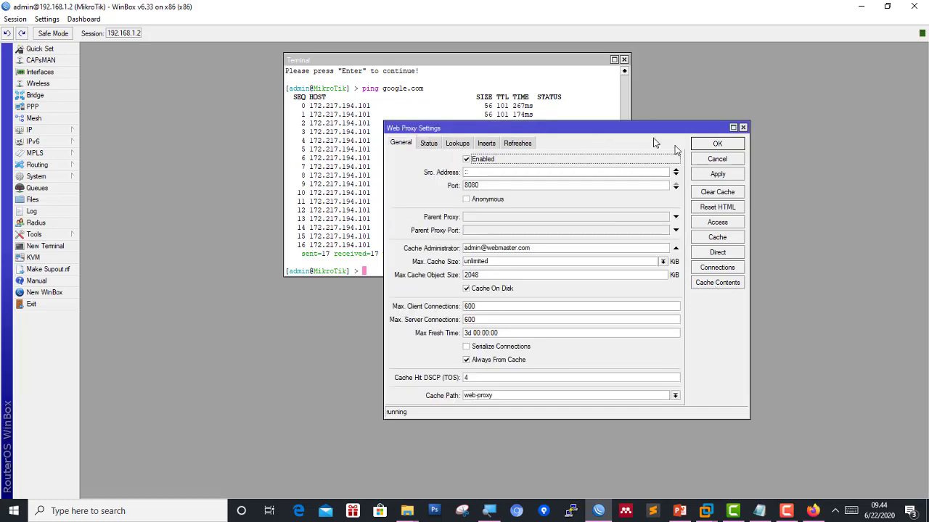
{"action": "left_click", "coordinate": [717, 144]}
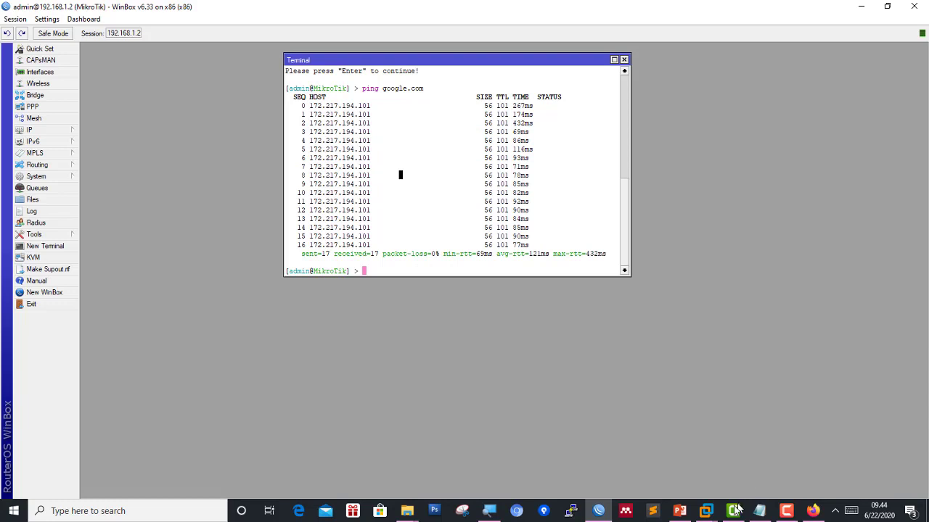
Switch to the Windows 7 virtual machine and load detik.com again to retest the block.
{"action": "mouse_move", "coordinate": [707, 510]}
{"action": "left_click", "coordinate": [825, 448]}
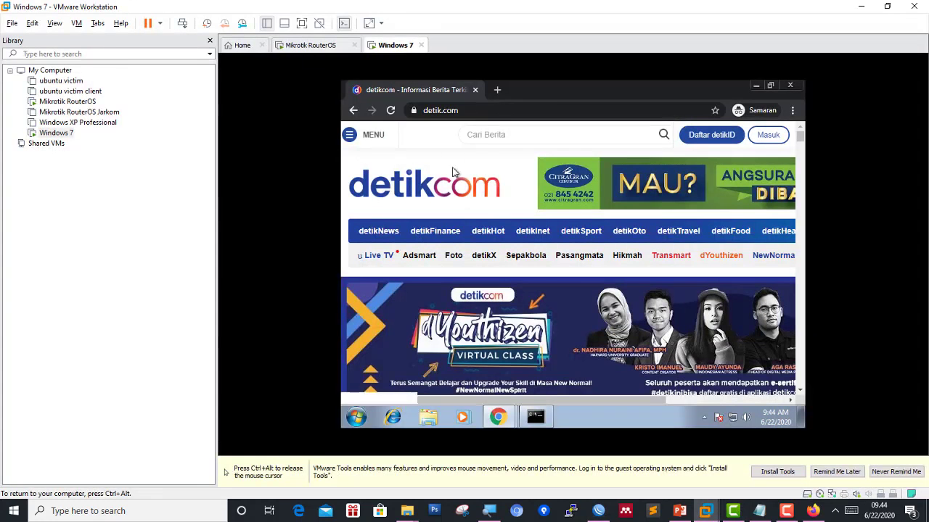
{"action": "left_click", "coordinate": [467, 111]}
{"action": "key", "text": "Return"}
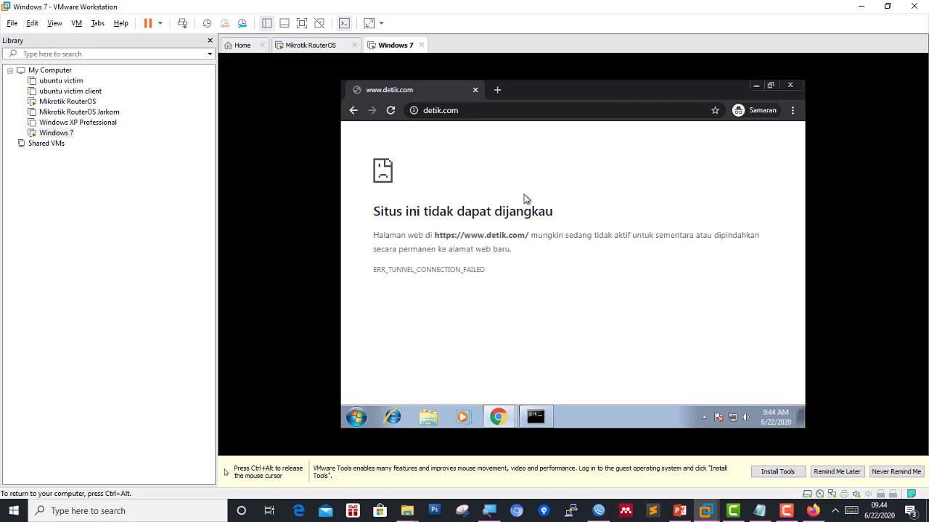
Load google.com in a new incognito tab to test access to a site that is not blocked.
{"action": "left_click", "coordinate": [497, 91]}
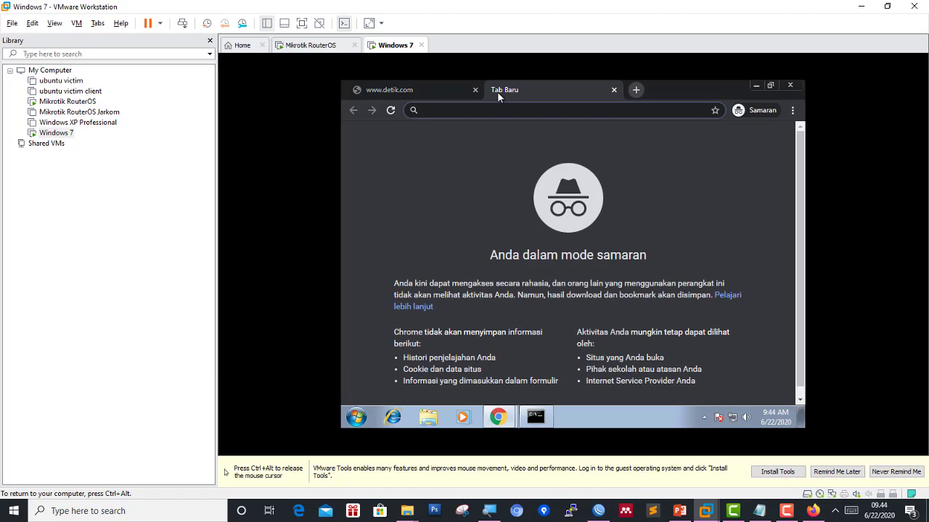
{"action": "type", "text": "google.com"}
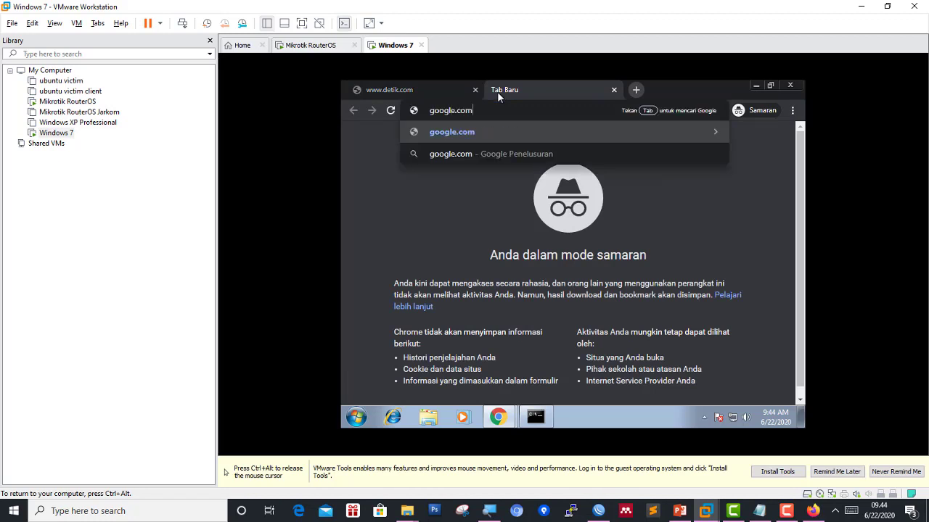
{"action": "key", "text": "Return"}
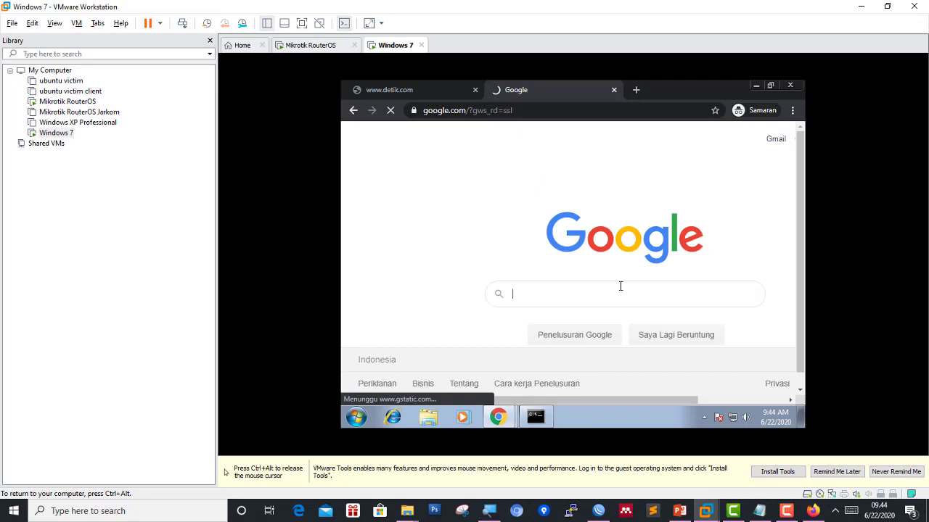
Return to WinBox and open the *detik* deny rule from the web proxy's access list.
{"action": "key", "text": "ctrl+alt"}
{"action": "left_click", "coordinate": [598, 511]}
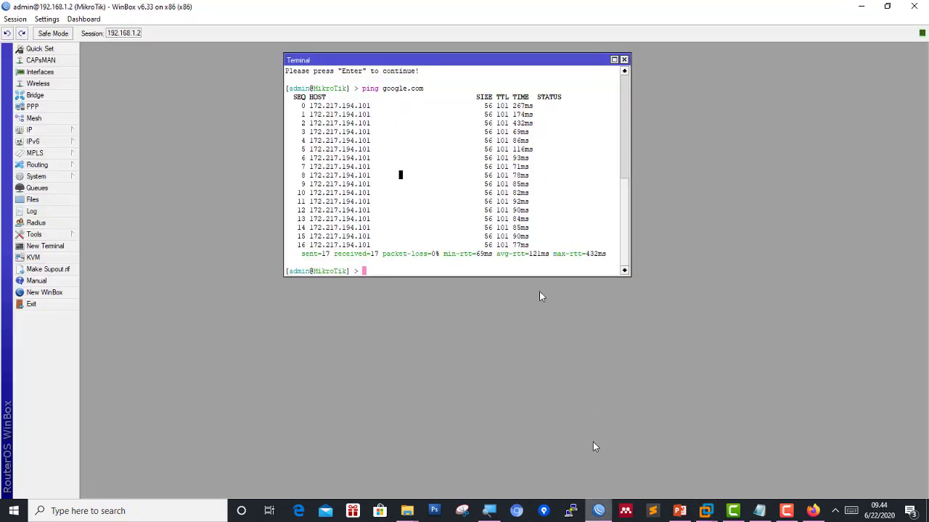
{"action": "left_click", "coordinate": [31, 131]}
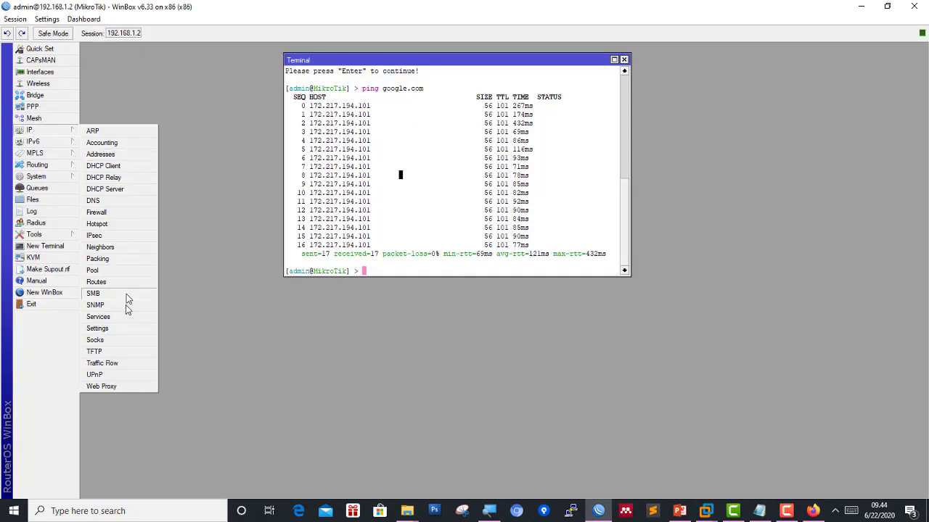
{"action": "left_click", "coordinate": [138, 386]}
{"action": "left_click", "coordinate": [729, 222]}
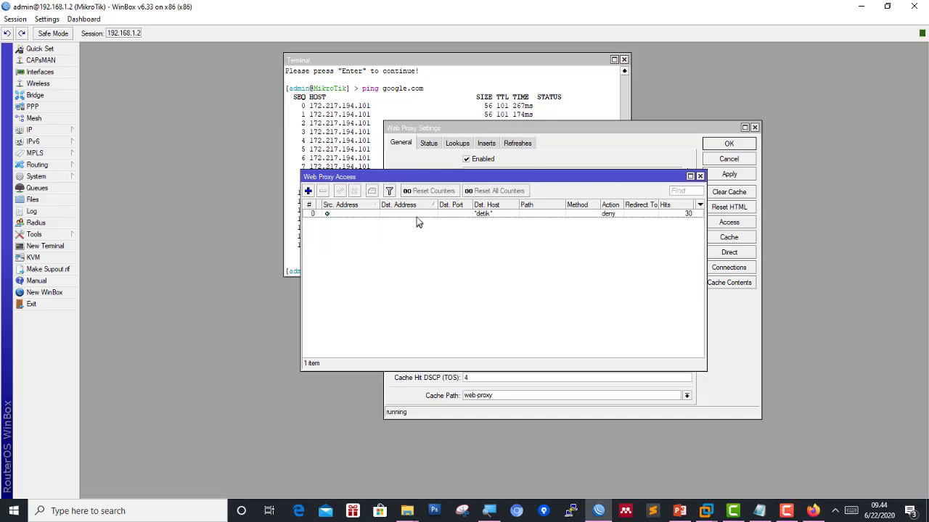
{"action": "double_click", "coordinate": [417, 215]}
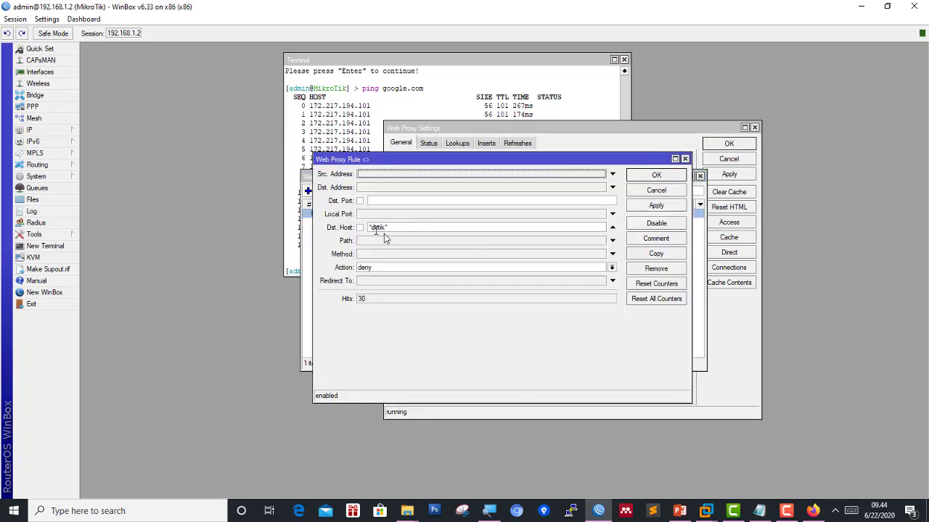
Magnify the screen to 200% to examine the rule's destination host, then restore the 100% view.
{"action": "left_click", "coordinate": [491, 511]}
{"action": "left_click", "coordinate": [612, 162]}
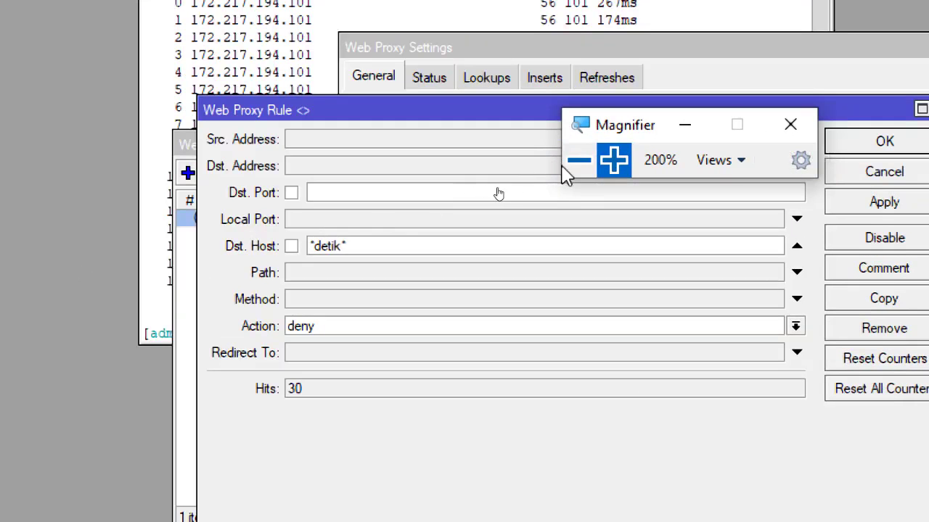
{"action": "left_click", "coordinate": [575, 164]}
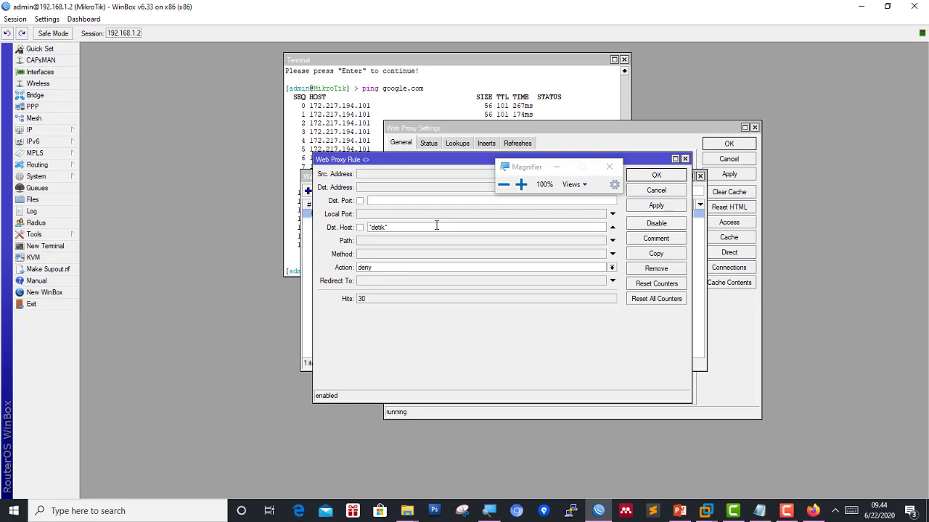
Set the deny rule's destination host to *detik.com, apply it, and confirm the rule and the web proxy settings.
{"action": "type", "text": "m"}
{"action": "left_click", "coordinate": [521, 185]}
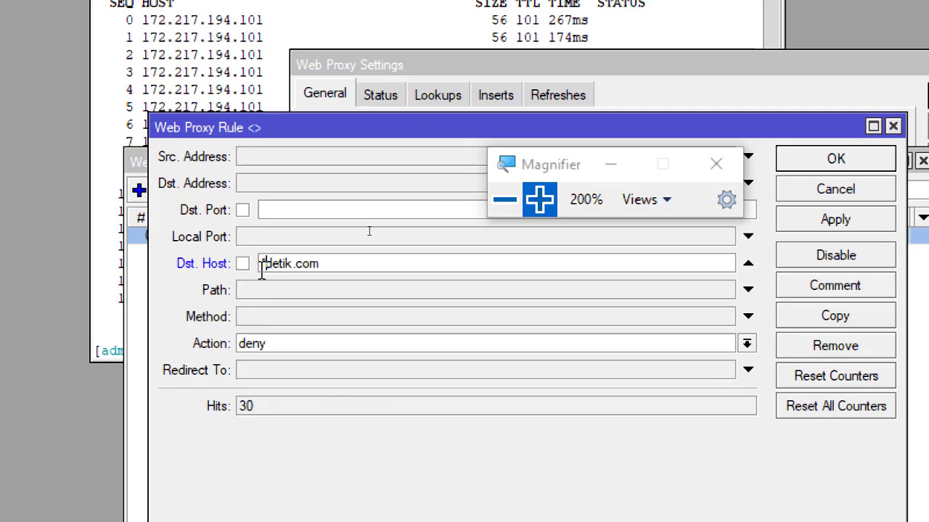
{"action": "left_click_drag", "start_coordinate": [267, 264], "coordinate": [260, 263]}
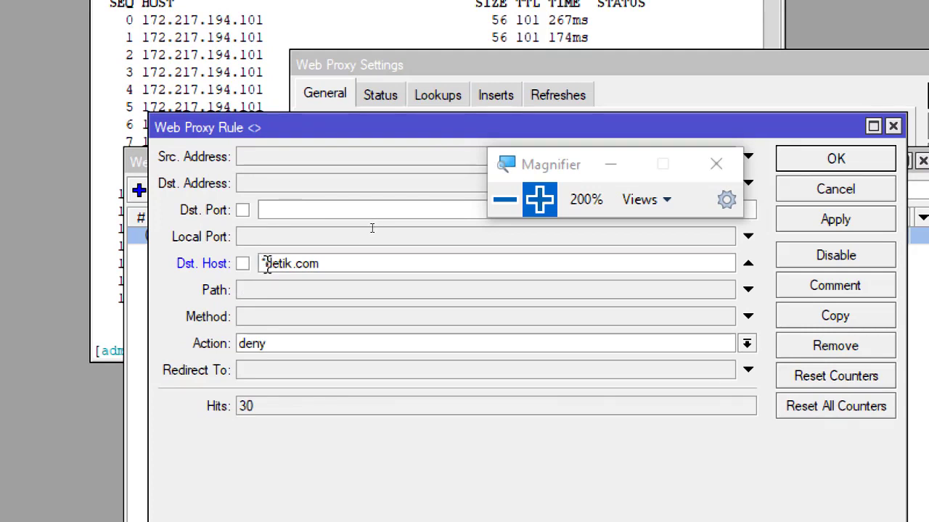
{"action": "left_click", "coordinate": [328, 263]}
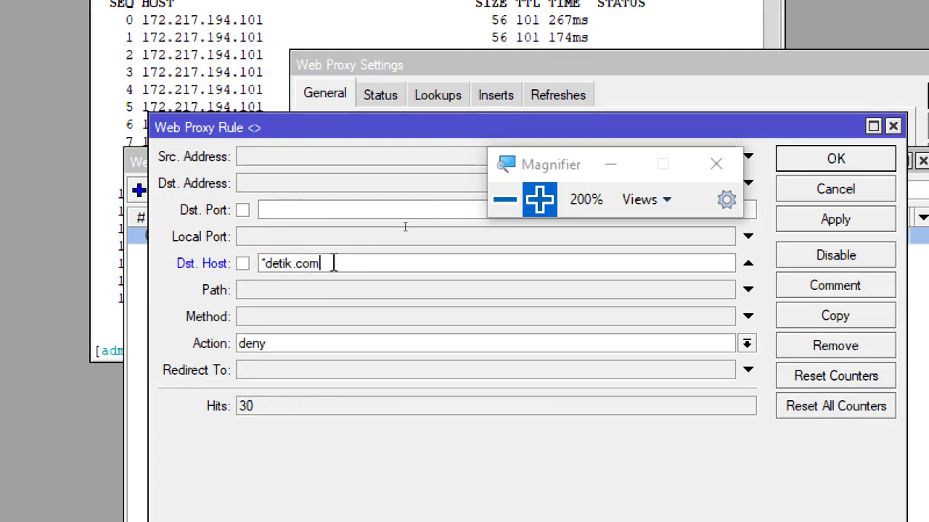
{"action": "left_click", "coordinate": [505, 200]}
{"action": "left_click", "coordinate": [657, 205]}
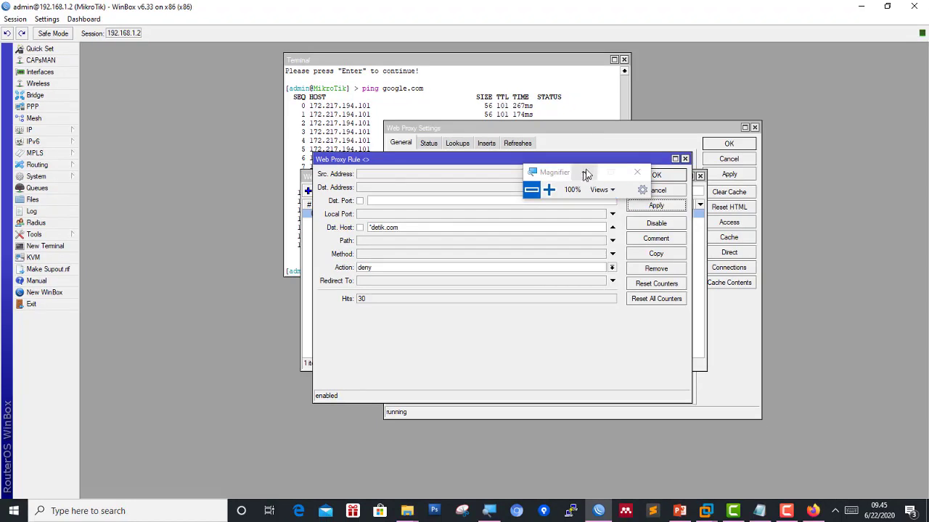
{"action": "left_click", "coordinate": [636, 176]}
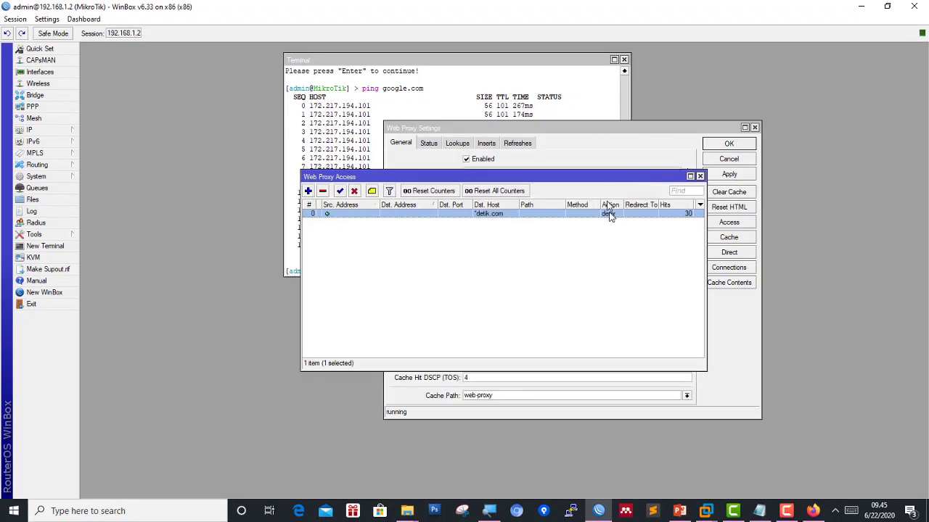
{"action": "left_click", "coordinate": [699, 177]}
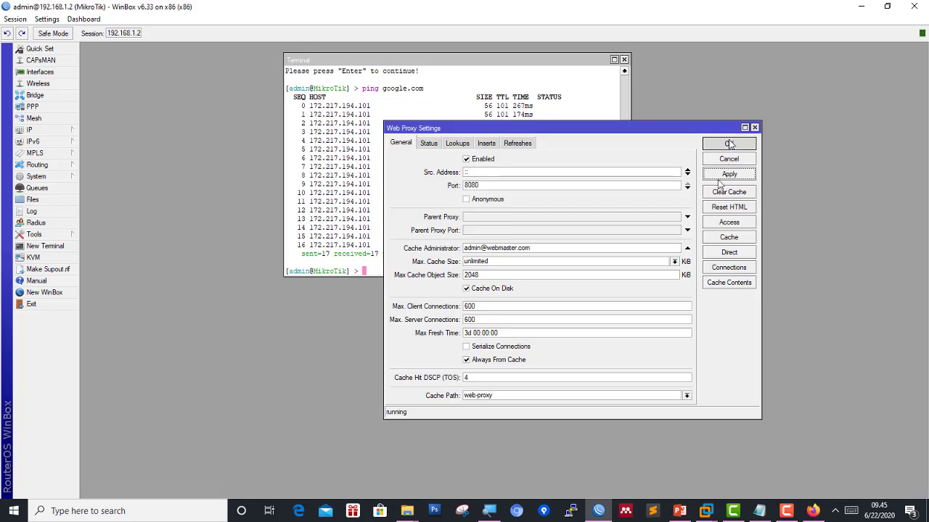
{"action": "left_click", "coordinate": [729, 144]}
Switch to the Windows 7 virtual machine and reload detik.com to test the *detik.com rule.
{"action": "mouse_move", "coordinate": [706, 511]}
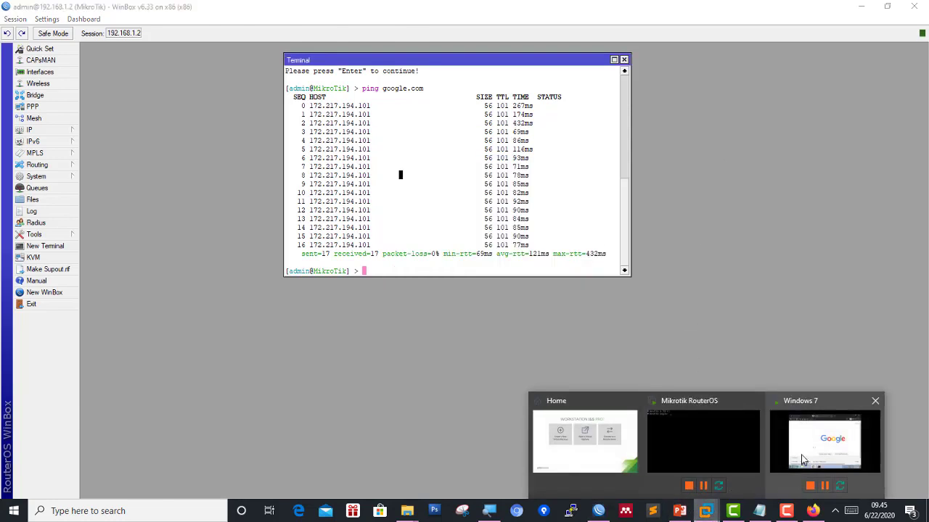
{"action": "left_click", "coordinate": [802, 459]}
{"action": "left_click", "coordinate": [422, 86]}
{"action": "left_click", "coordinate": [443, 106]}
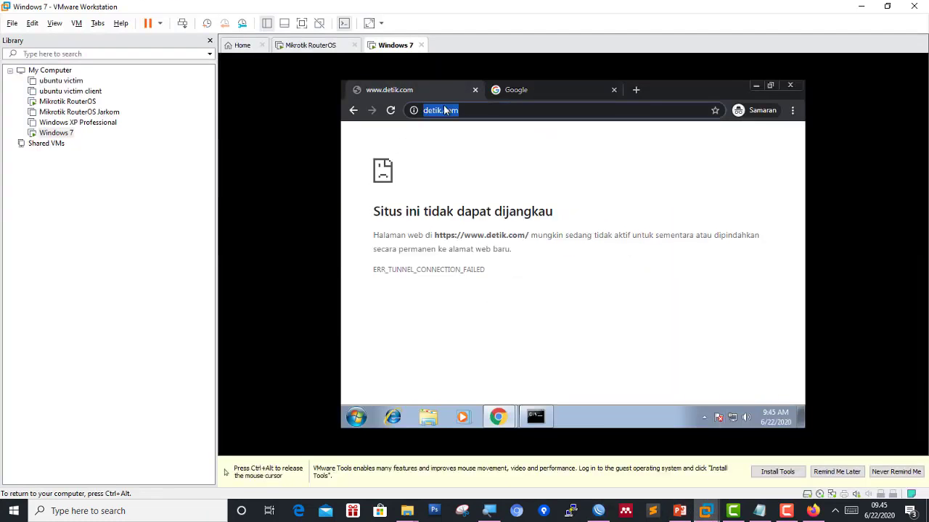
{"action": "key", "text": "Return"}
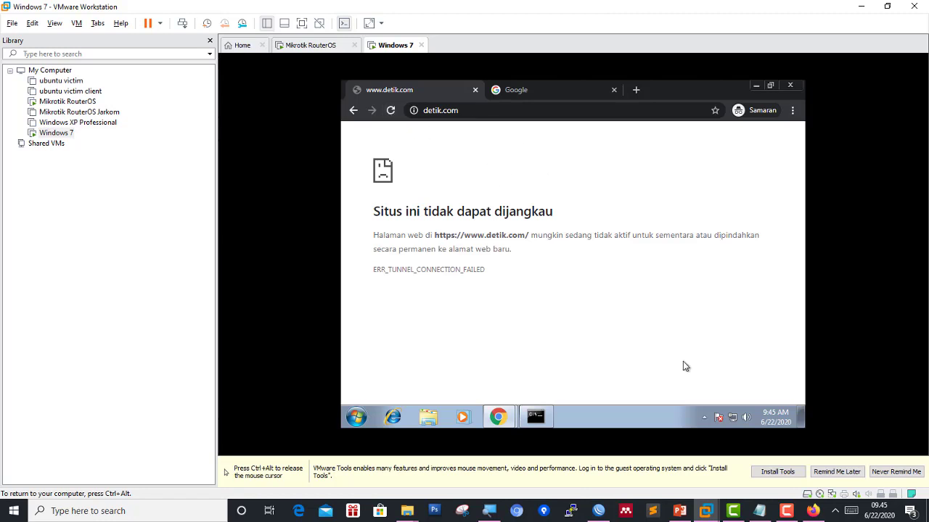
{"action": "key", "text": "ctrl+alt"}
{"action": "left_click", "coordinate": [589, 517]}
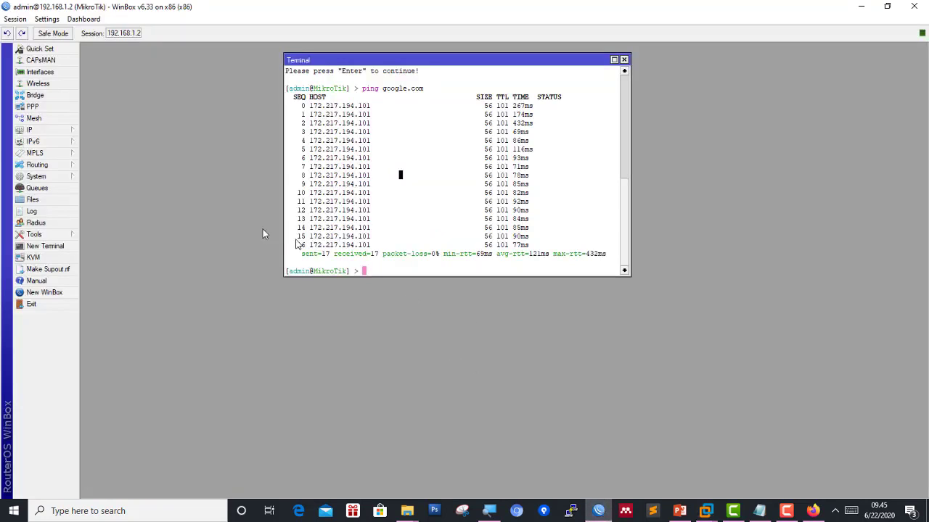
{"action": "left_click", "coordinate": [33, 130]}
{"action": "left_click", "coordinate": [705, 513]}
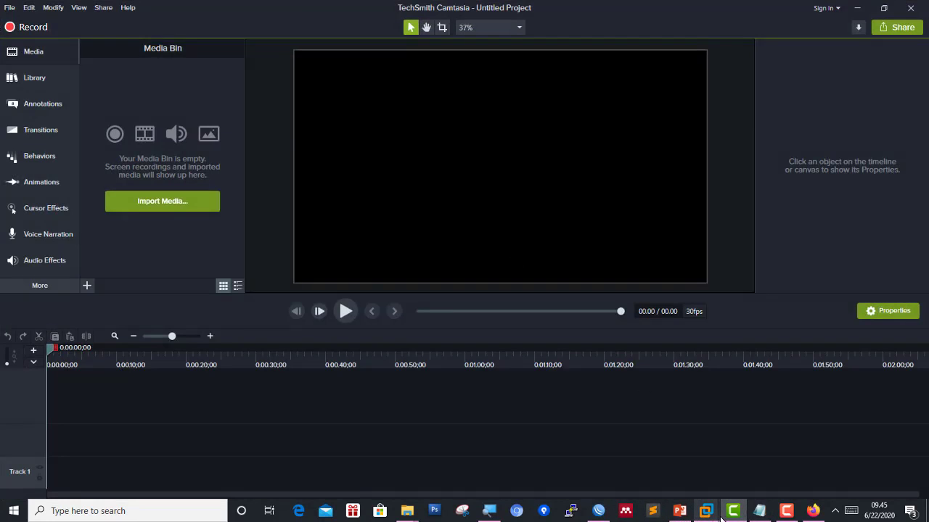
{"action": "left_click", "coordinate": [706, 512]}
{"action": "left_click", "coordinate": [829, 444]}
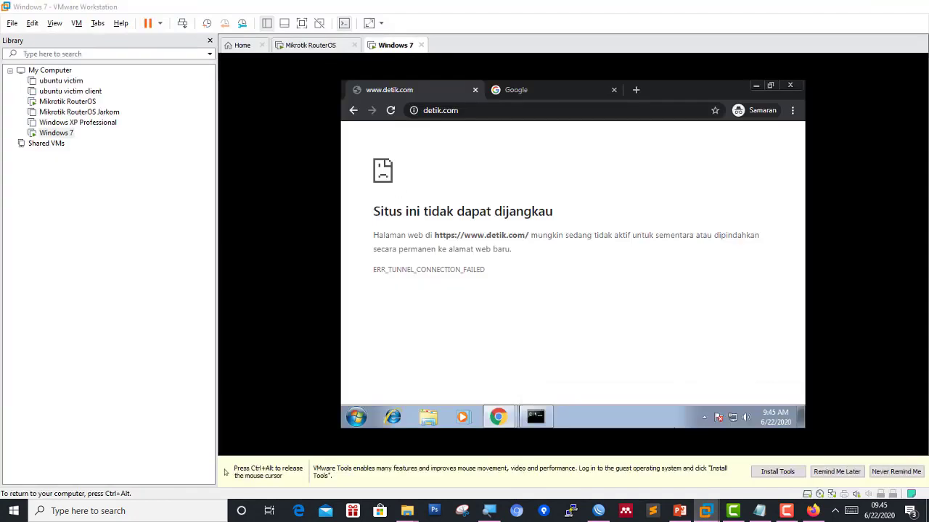
Load mikrotik.co.id in a new incognito tab of the Windows 7 virtual machine.
{"action": "left_click", "coordinate": [633, 93]}
{"action": "type", "text": "m"}
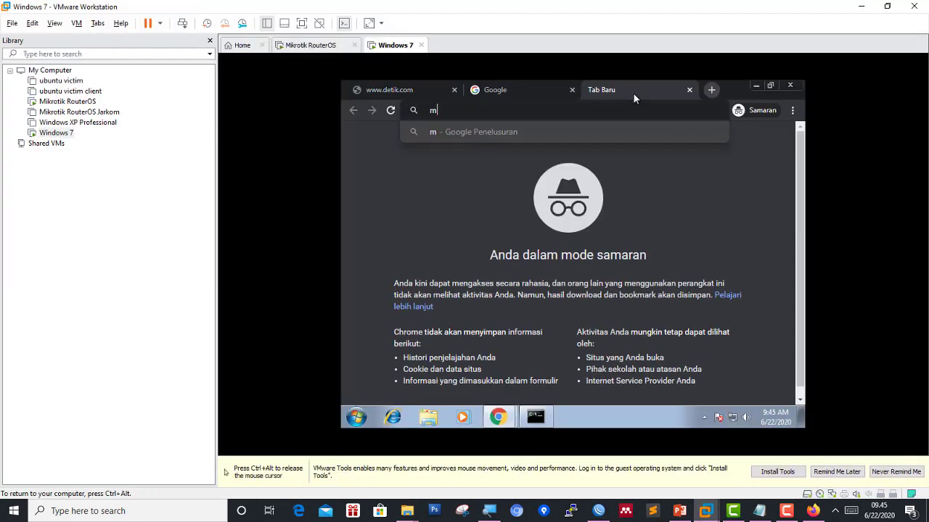
{"action": "type", "text": "ikrotik.co"}
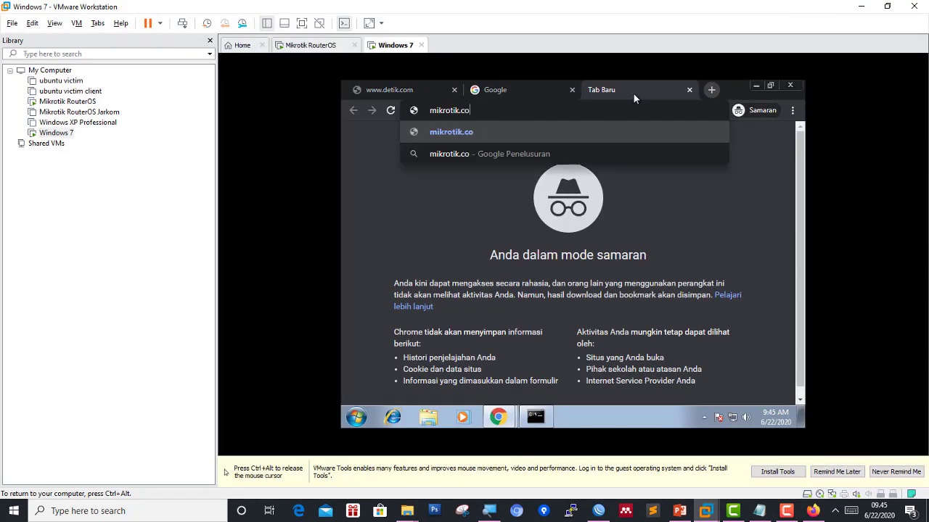
{"action": "type", "text": ".id"}
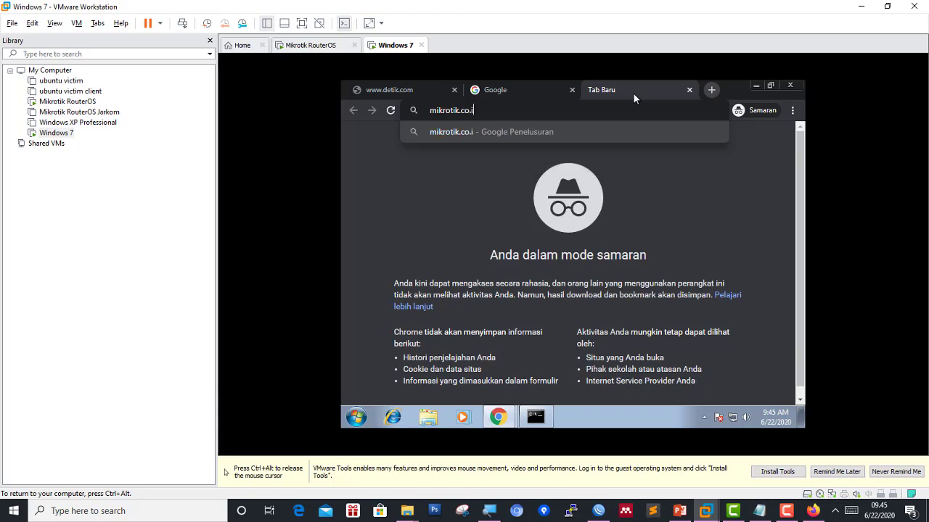
{"action": "key", "text": "Return"}
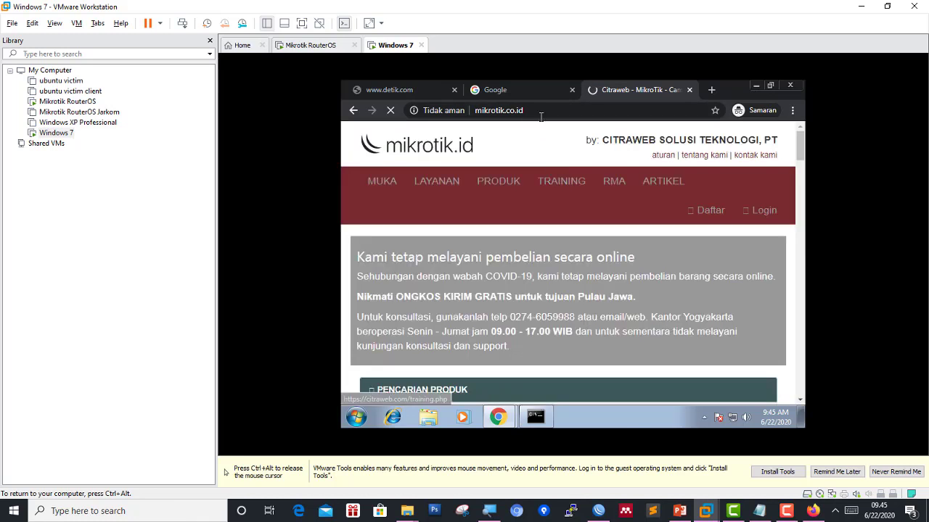
Switch to WinBox and open the web proxy's access rule list.
{"action": "left_click", "coordinate": [598, 511]}
{"action": "left_click", "coordinate": [29, 129]}
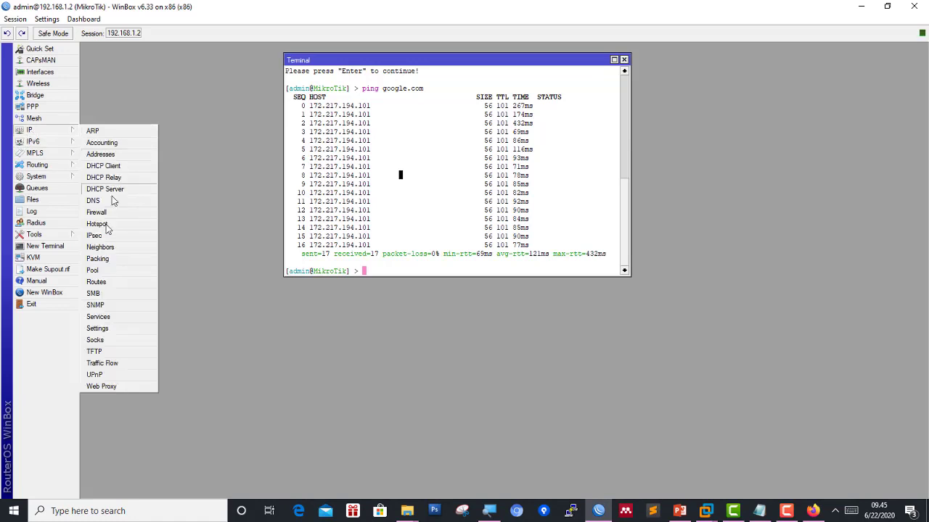
{"action": "left_click", "coordinate": [134, 385]}
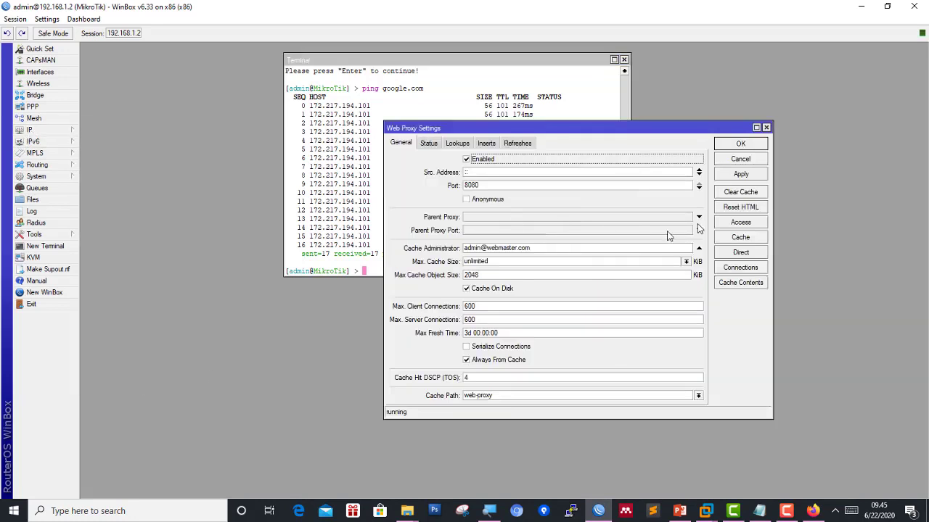
{"action": "left_click", "coordinate": [740, 222]}
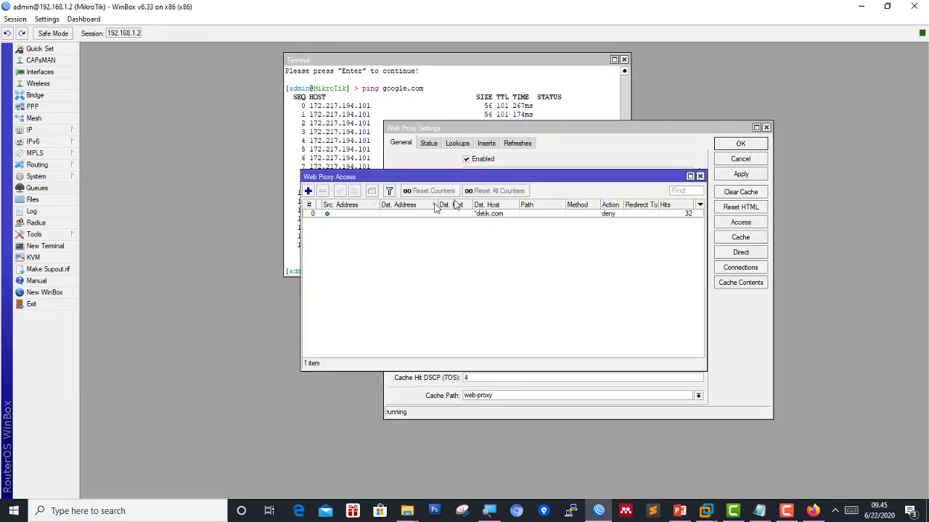
Add a web proxy access rule with destination host *mikrotik.co.id and action deny, and apply it.
{"action": "left_click", "coordinate": [308, 191]}
{"action": "left_click", "coordinate": [378, 228]}
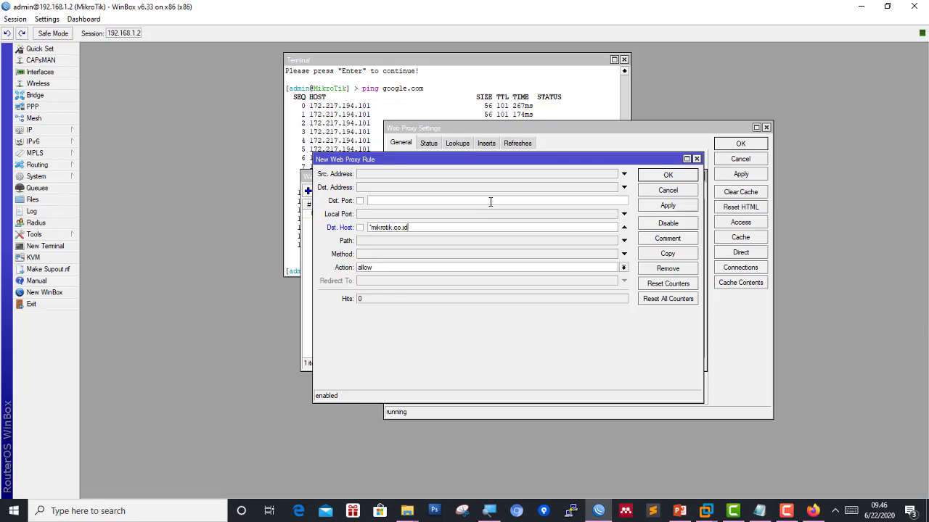
{"action": "left_click", "coordinate": [457, 269]}
{"action": "left_click", "coordinate": [459, 284]}
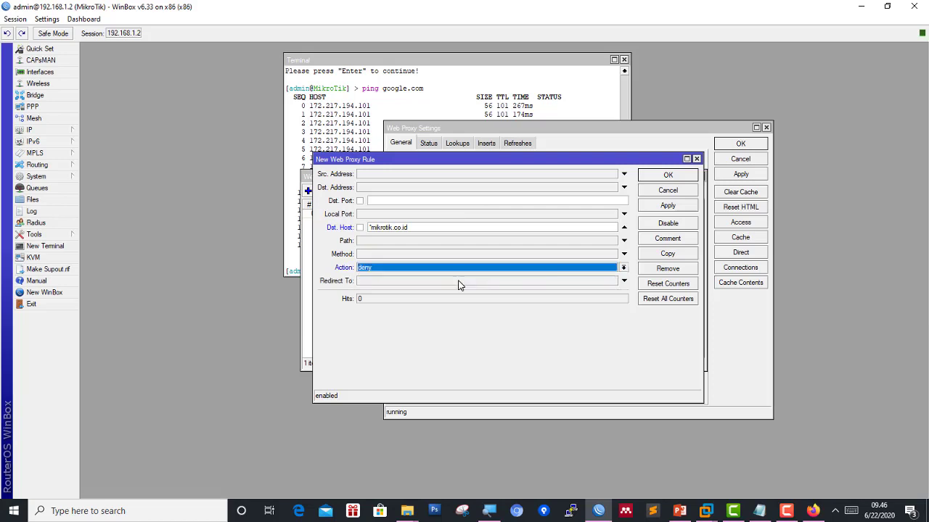
{"action": "left_click", "coordinate": [666, 206]}
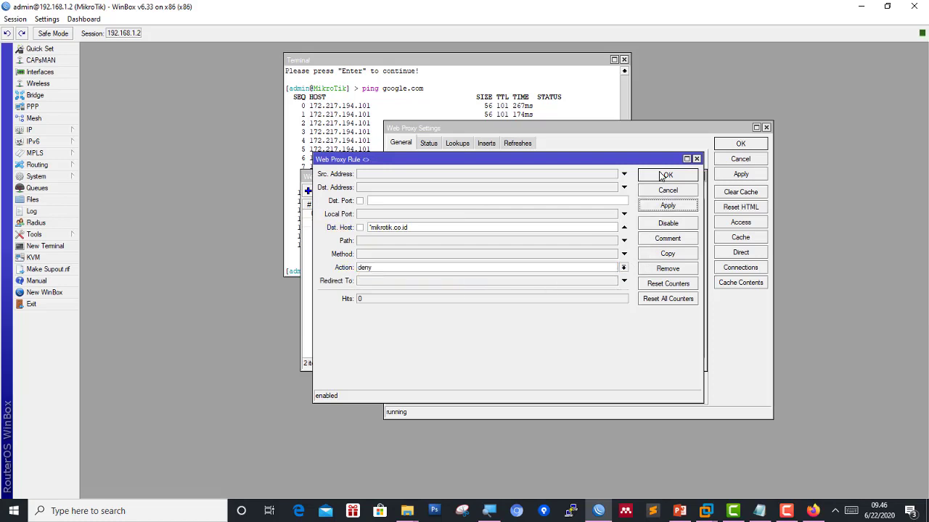
Confirm the *mikrotik.co.id deny rule, then close the web proxy access list and accept the web proxy settings.
{"action": "left_click", "coordinate": [665, 175]}
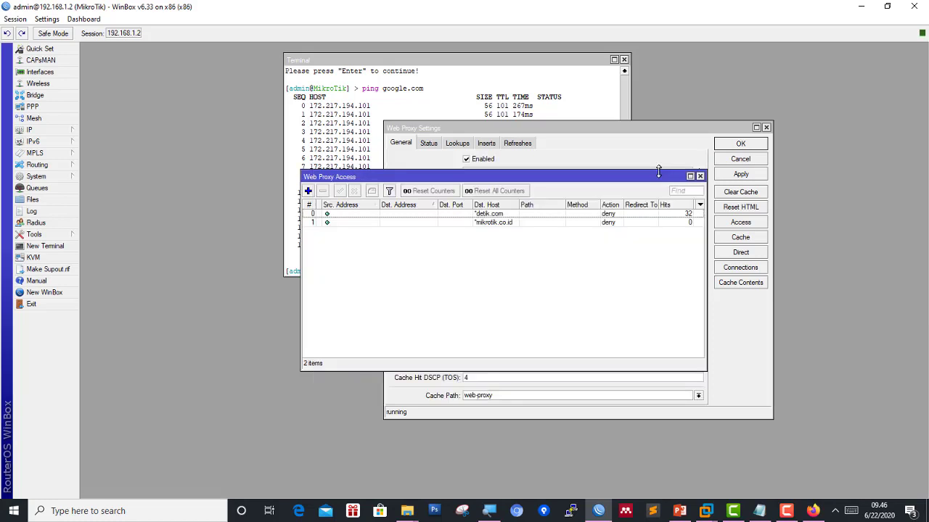
{"action": "left_click", "coordinate": [700, 176]}
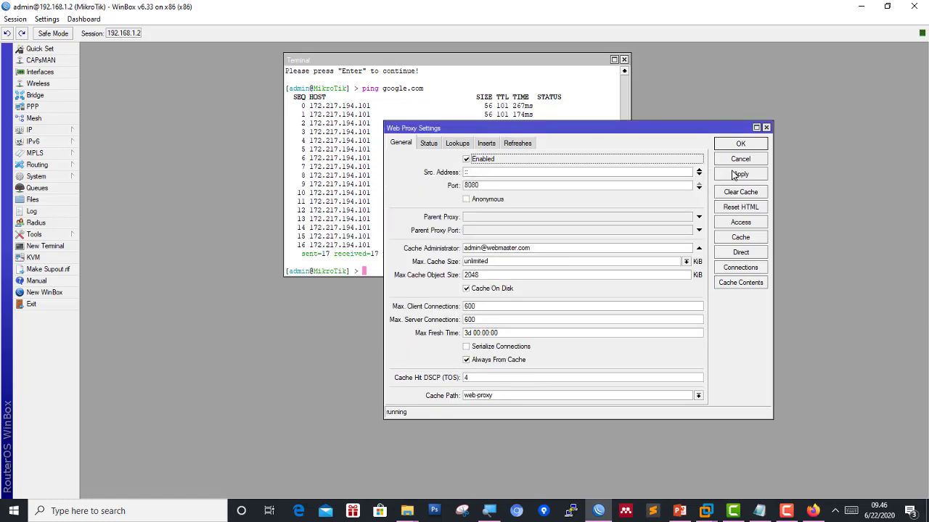
{"action": "left_click", "coordinate": [740, 145]}
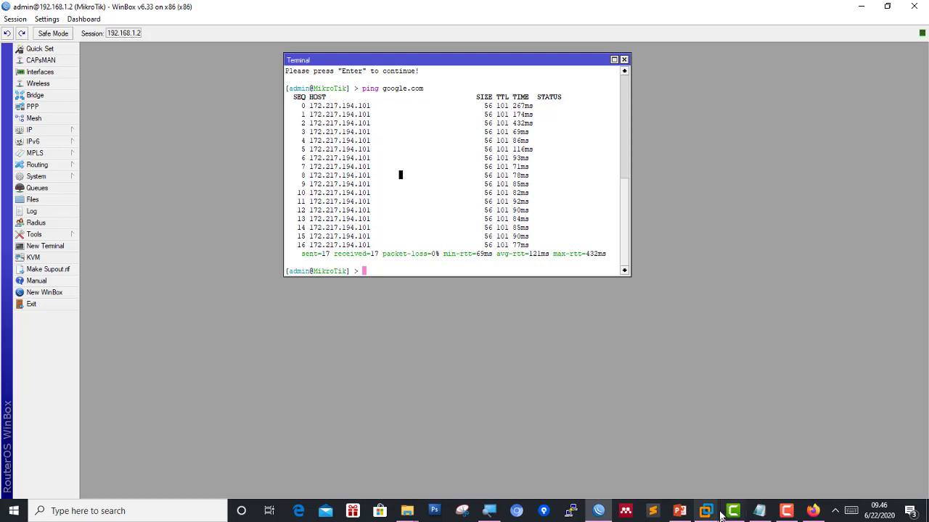
Switch to the Windows 7 virtual machine, close the old mikrotik.co.id tab and load mikrotik.co.id in a new incognito tab.
{"action": "mouse_move", "coordinate": [705, 512]}
{"action": "left_click", "coordinate": [811, 444]}
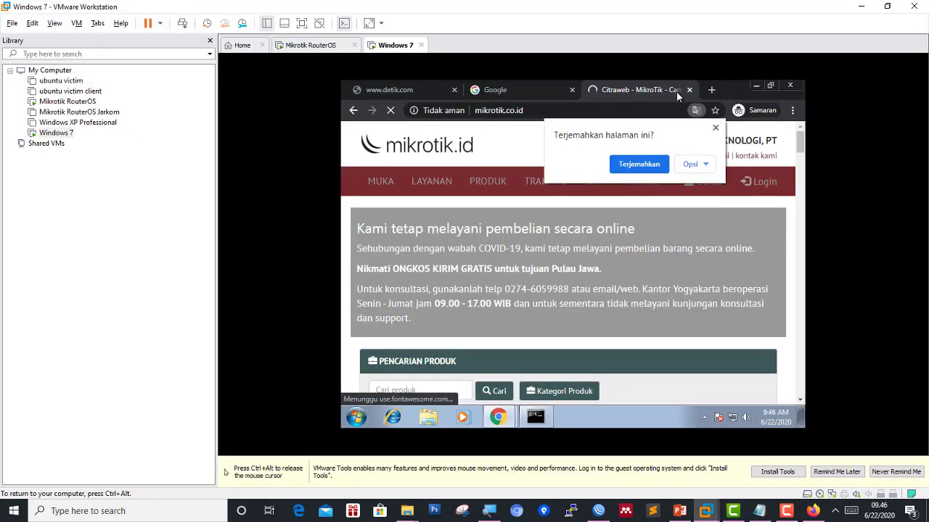
{"action": "left_click", "coordinate": [714, 89]}
{"action": "left_click", "coordinate": [602, 89]}
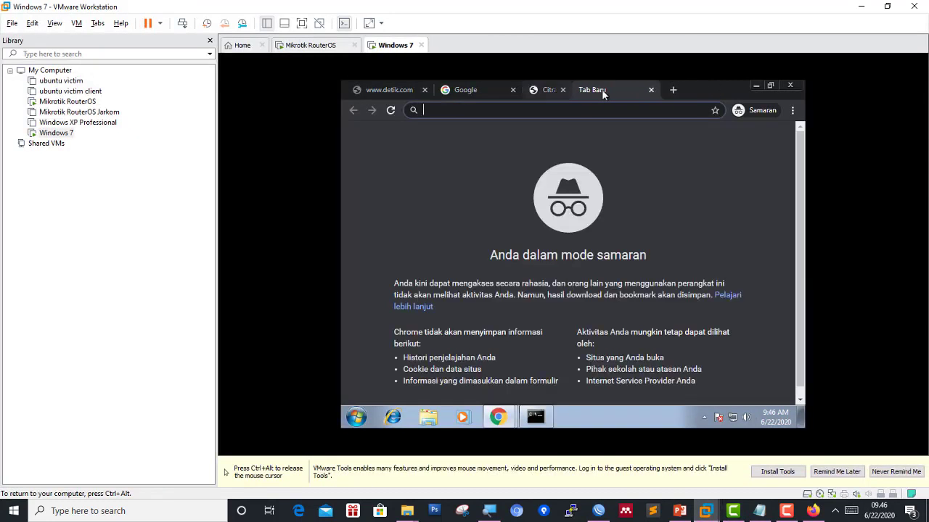
{"action": "type", "text": "mil"}
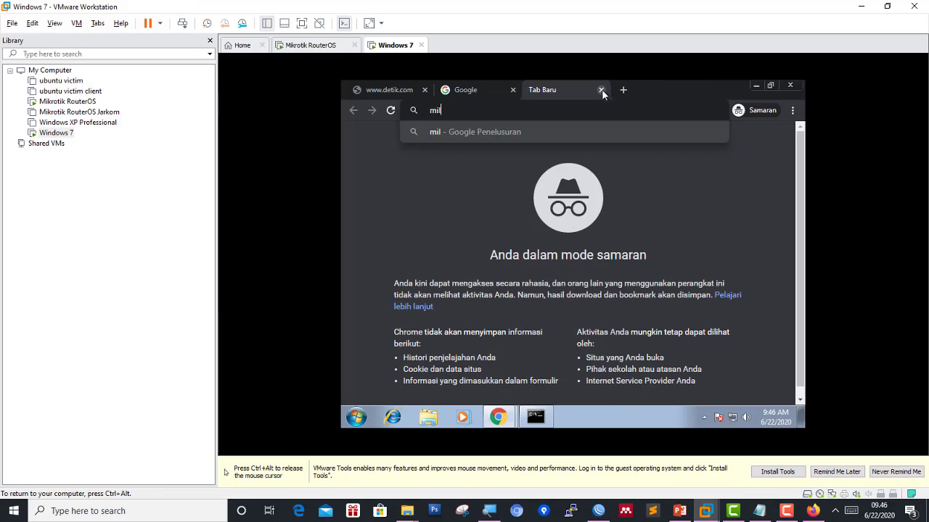
{"action": "key", "text": "BackSpace"}
{"action": "type", "text": "ko"}
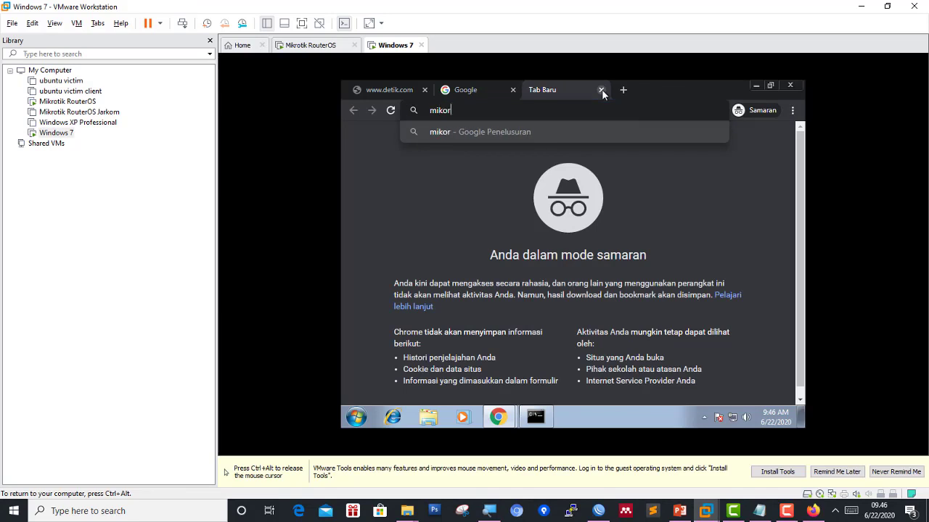
{"action": "key", "text": "BackSpace"}
{"action": "type", "text": "rotik.co.id"}
{"action": "key", "text": "Return"}
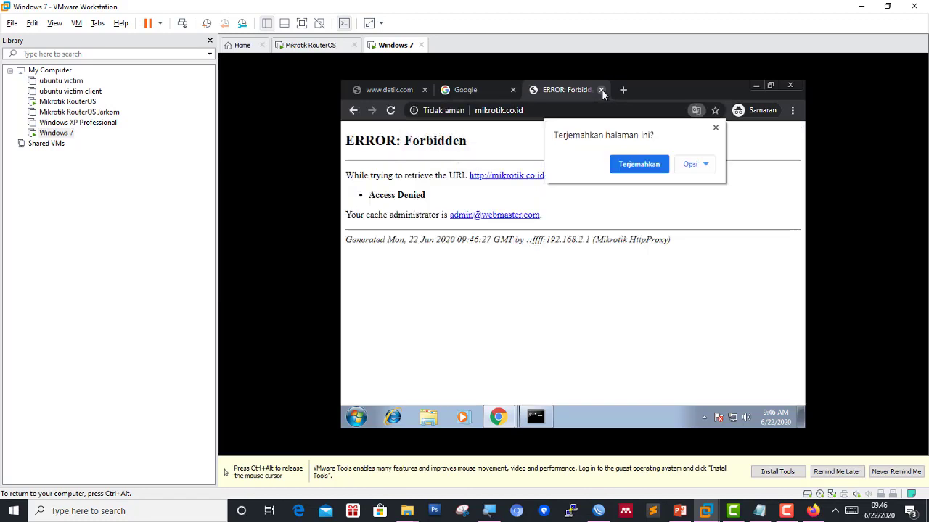
Dismiss the translation prompt and examine the proxy named in the page's footer line.
{"action": "left_click", "coordinate": [716, 130]}
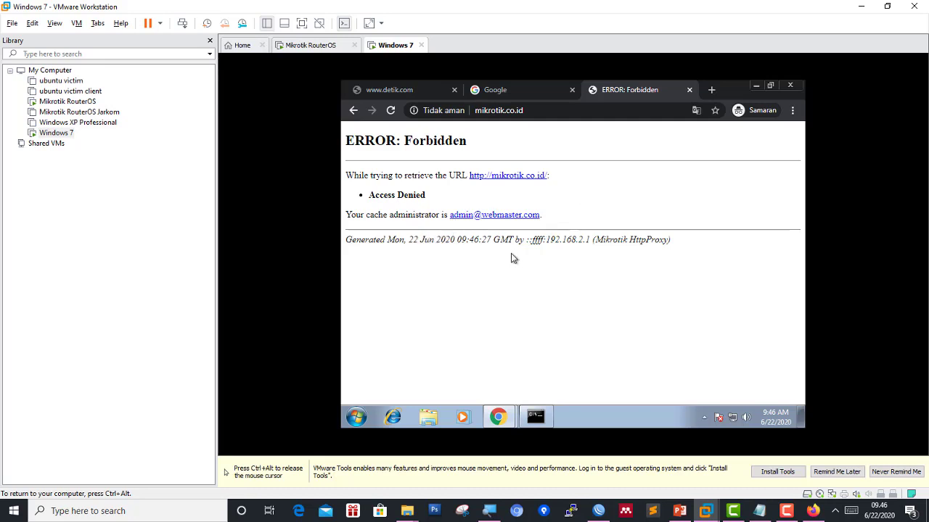
{"action": "left_click_drag", "start_coordinate": [592, 241], "coordinate": [664, 241]}
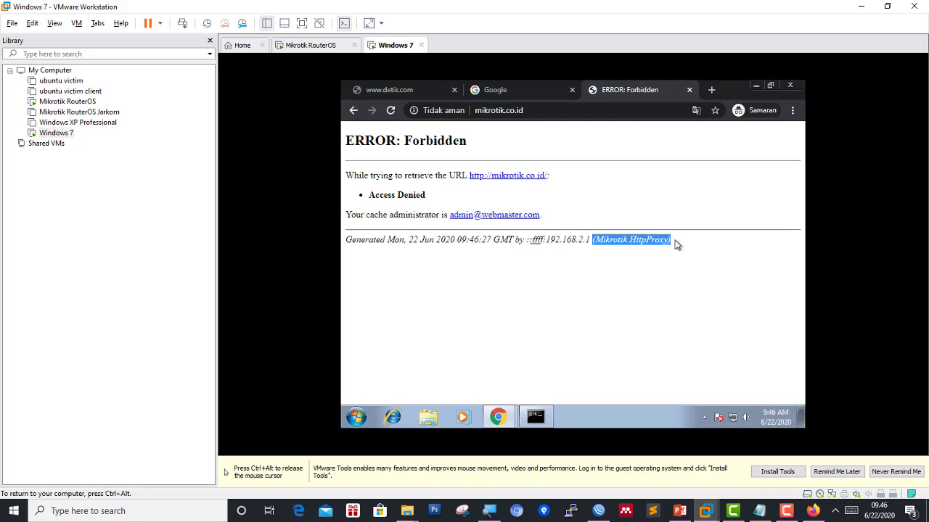
{"action": "left_click", "coordinate": [668, 239]}
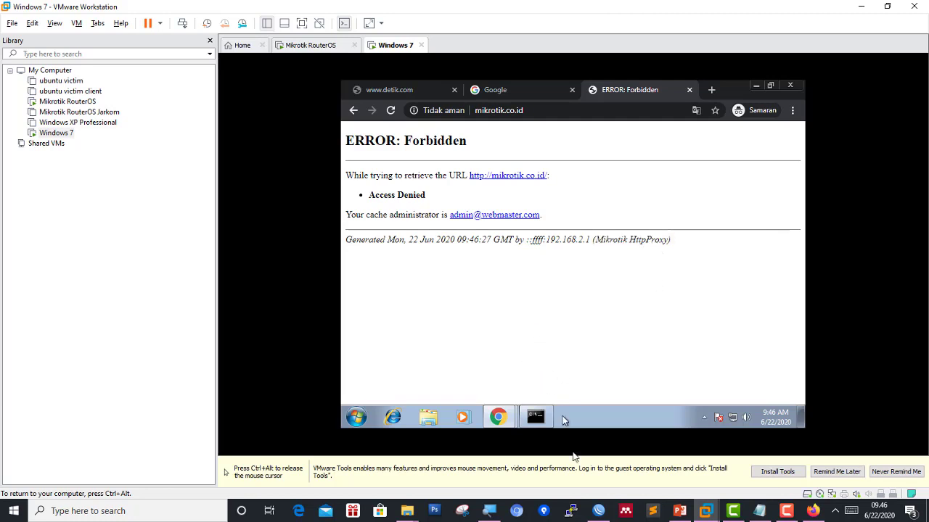
{"action": "key", "text": "ctrl+alt"}
{"action": "left_click", "coordinate": [599, 511]}
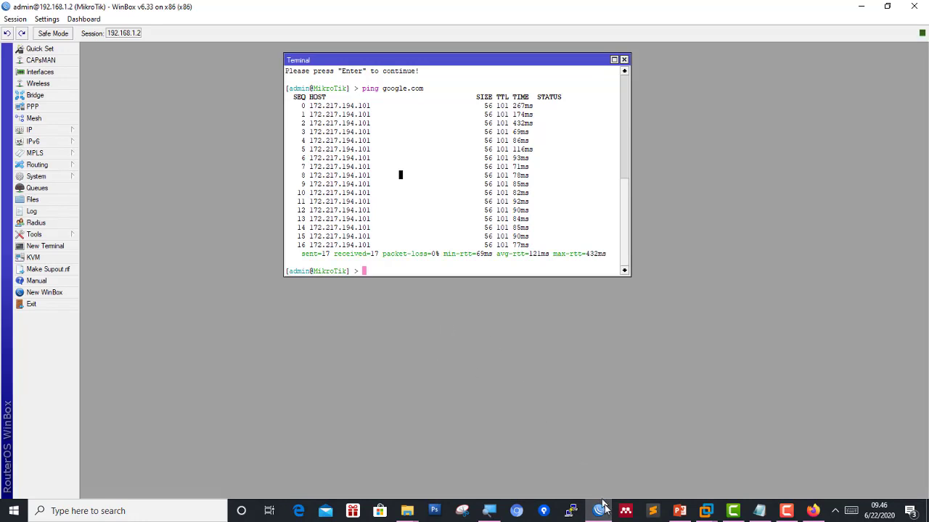
{"action": "left_click", "coordinate": [706, 511]}
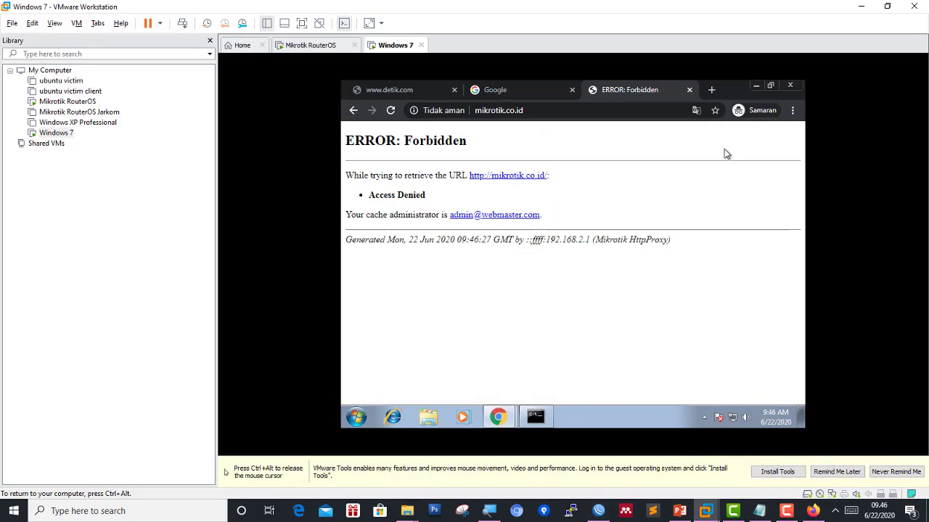
{"action": "left_click", "coordinate": [792, 110]}
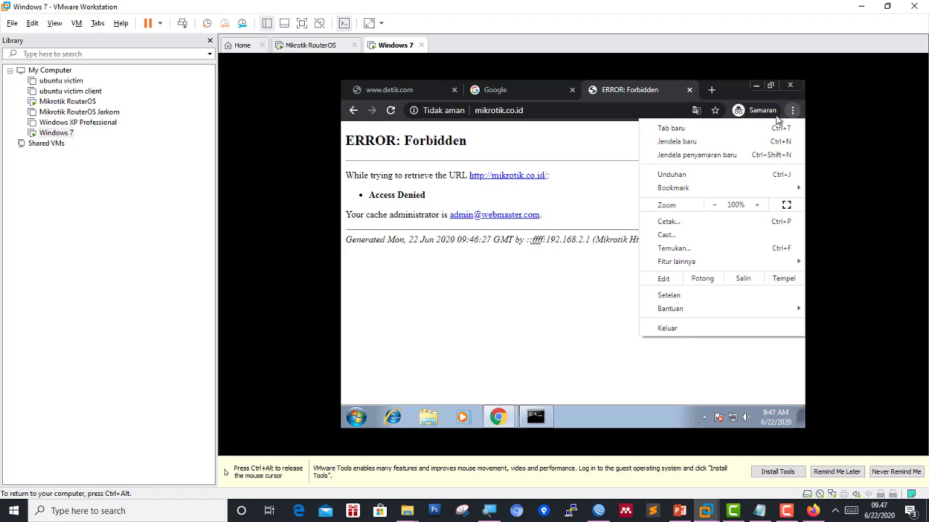
{"action": "left_click", "coordinate": [585, 154]}
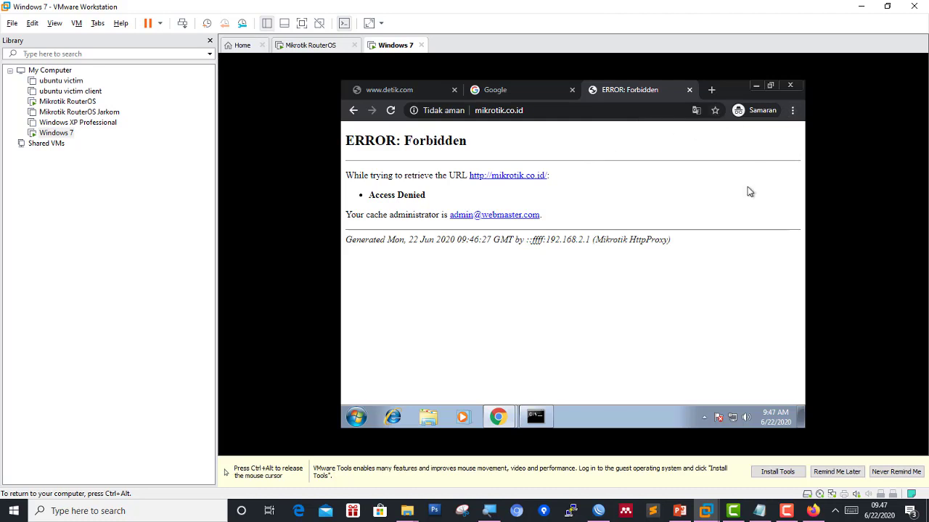
{"action": "left_click", "coordinate": [793, 111]}
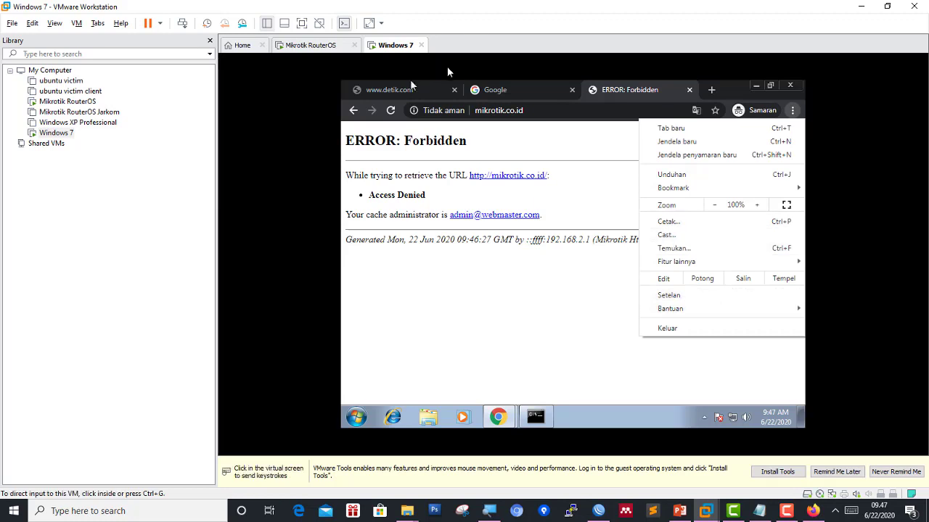
Open the computer's proxy settings from the regular Chrome window and turn off the LAN proxy server.
{"action": "left_click", "coordinate": [502, 417]}
{"action": "left_click", "coordinate": [477, 370]}
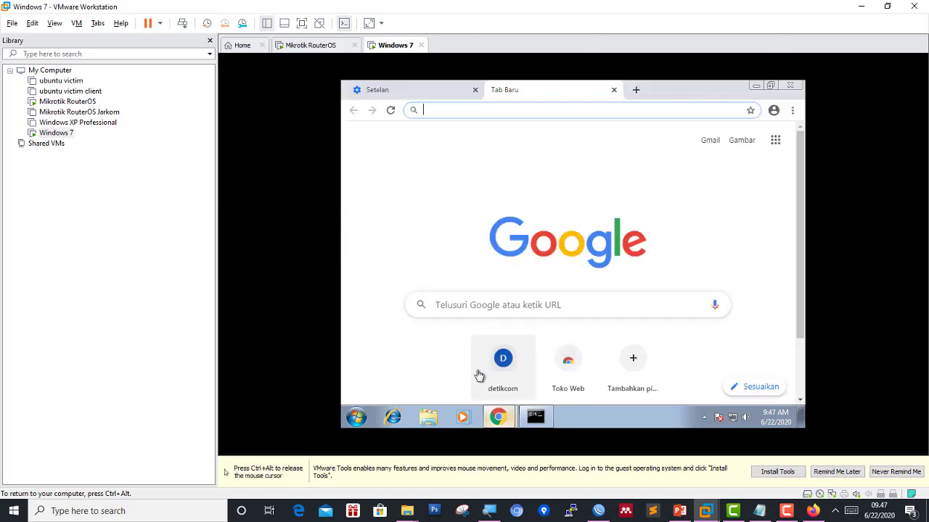
{"action": "left_click", "coordinate": [425, 93]}
{"action": "left_click", "coordinate": [586, 265]}
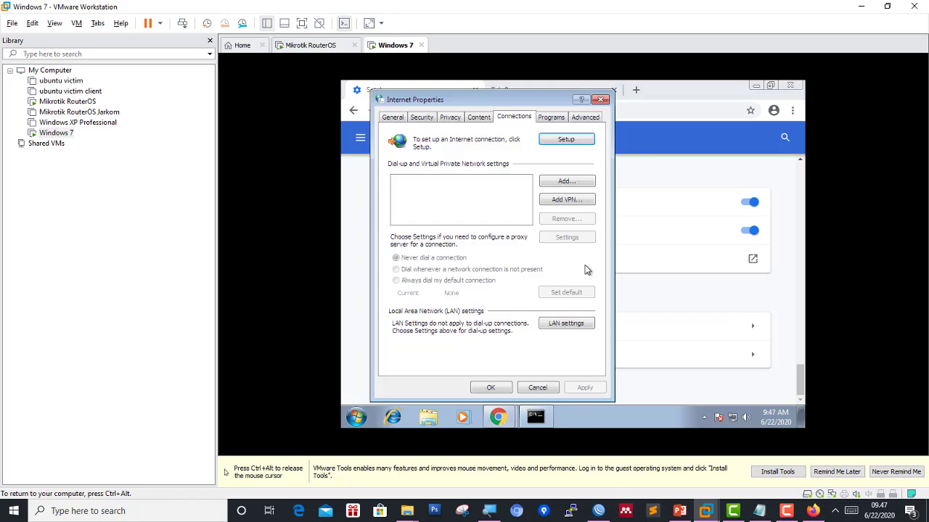
{"action": "left_click", "coordinate": [564, 325]}
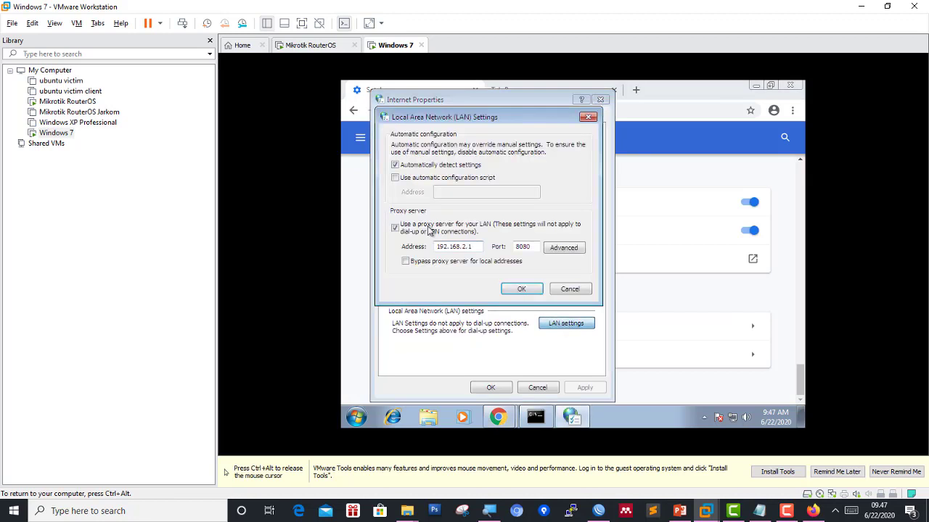
{"action": "left_click", "coordinate": [415, 227]}
{"action": "left_click", "coordinate": [520, 291]}
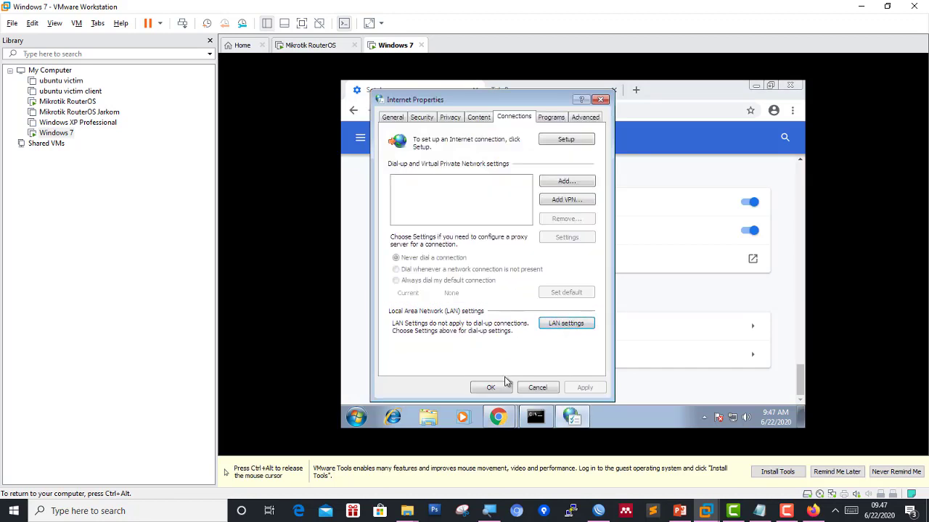
{"action": "left_click", "coordinate": [503, 383]}
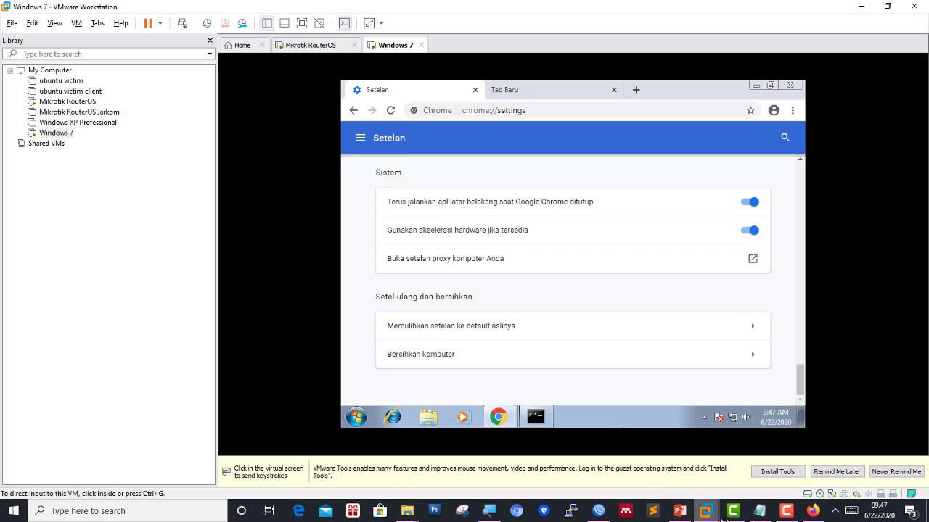
Switch to WinBox, remove the *mikrotik.co.id and *detik.com rules from the web proxy access list, and apply the proxy settings.
{"action": "left_click", "coordinate": [598, 511]}
{"action": "left_click", "coordinate": [32, 129]}
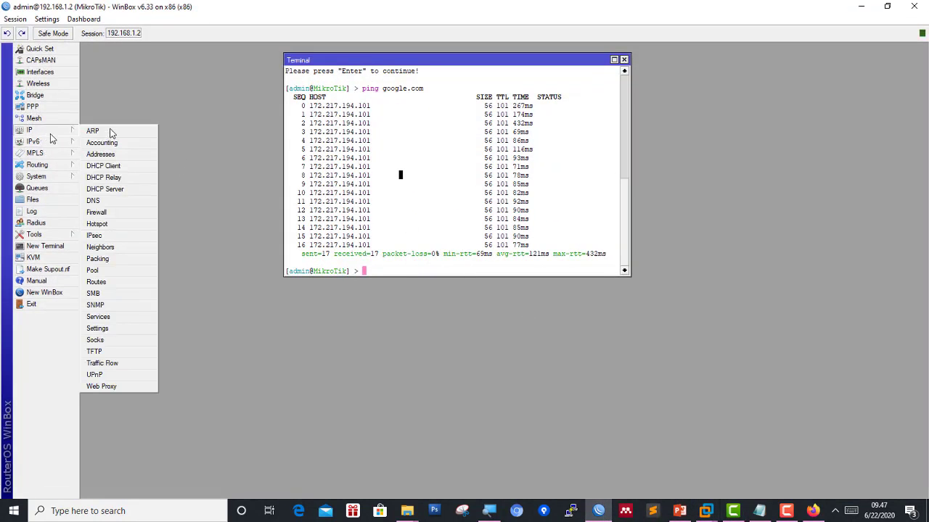
{"action": "left_click", "coordinate": [133, 389]}
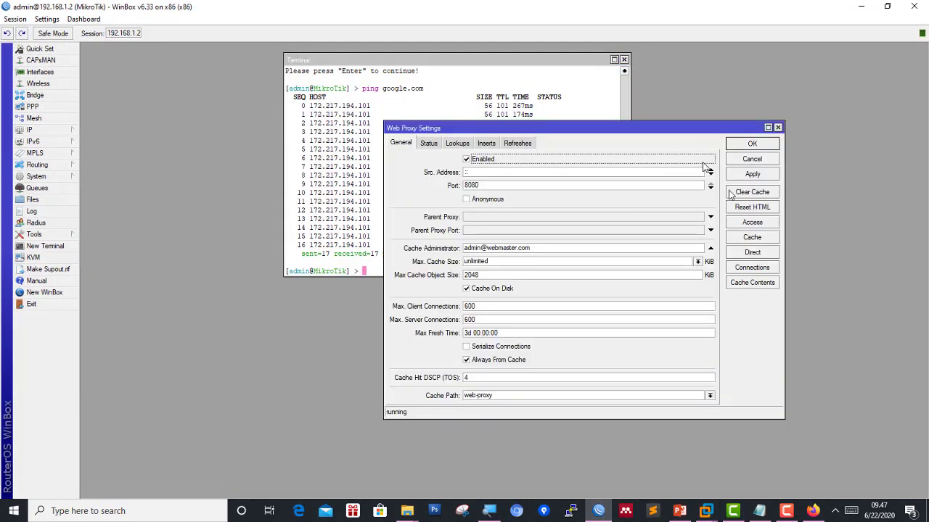
{"action": "left_click", "coordinate": [729, 224]}
{"action": "right_click", "coordinate": [347, 225]}
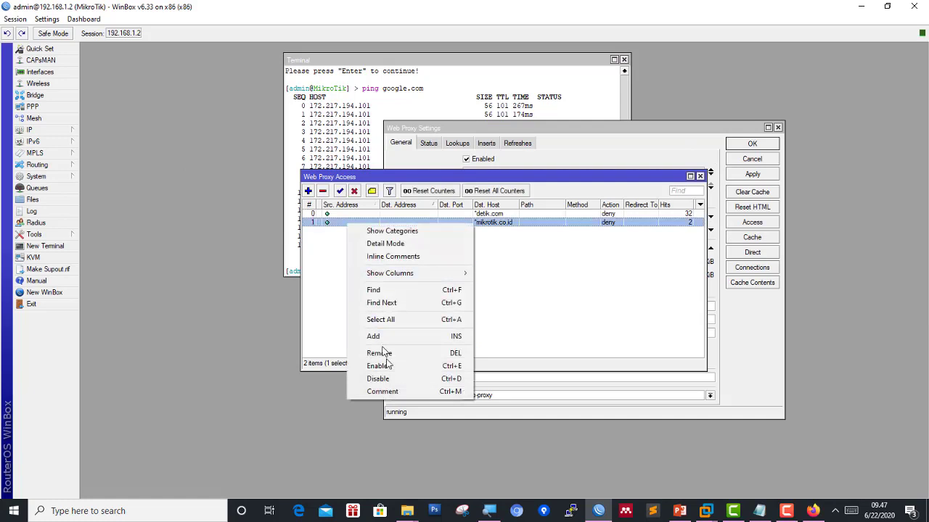
{"action": "left_click", "coordinate": [378, 353]}
{"action": "left_click", "coordinate": [356, 215]}
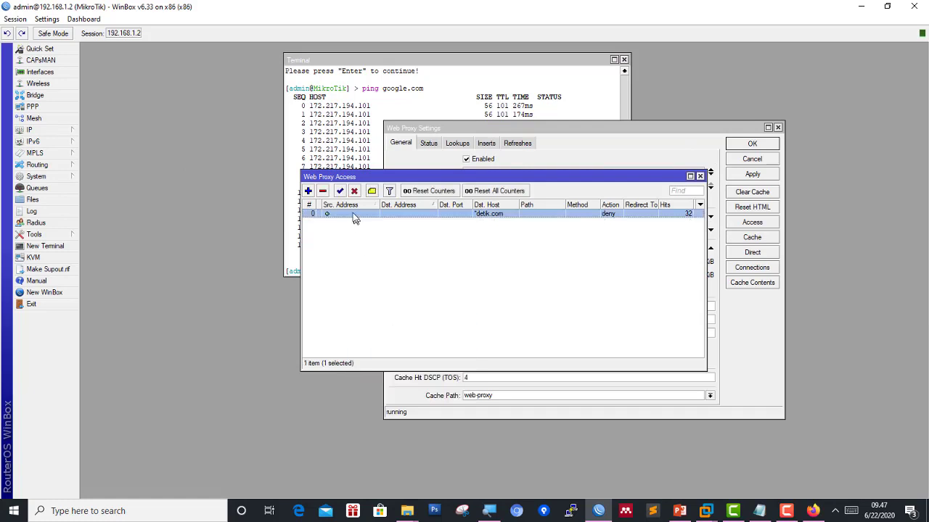
{"action": "left_click", "coordinate": [322, 191]}
{"action": "left_click", "coordinate": [700, 176]}
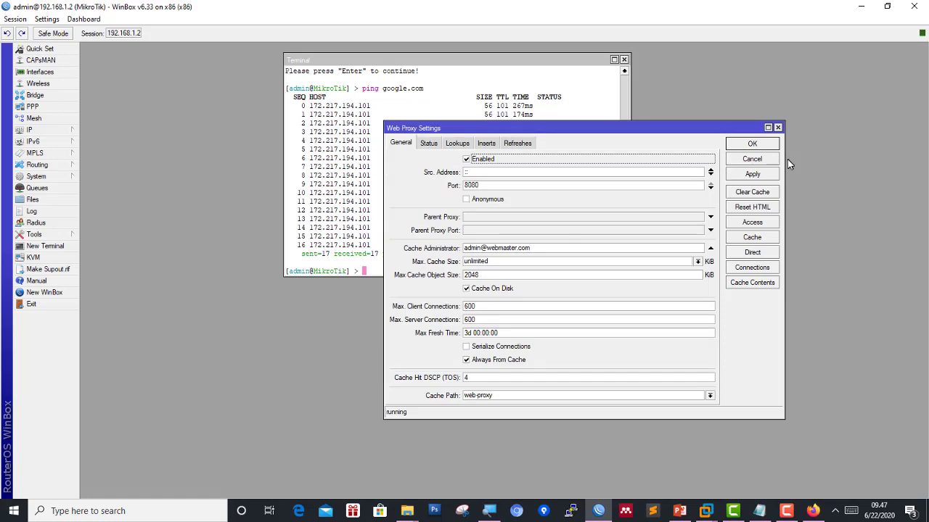
{"action": "left_click", "coordinate": [751, 174]}
{"action": "left_click", "coordinate": [752, 145]}
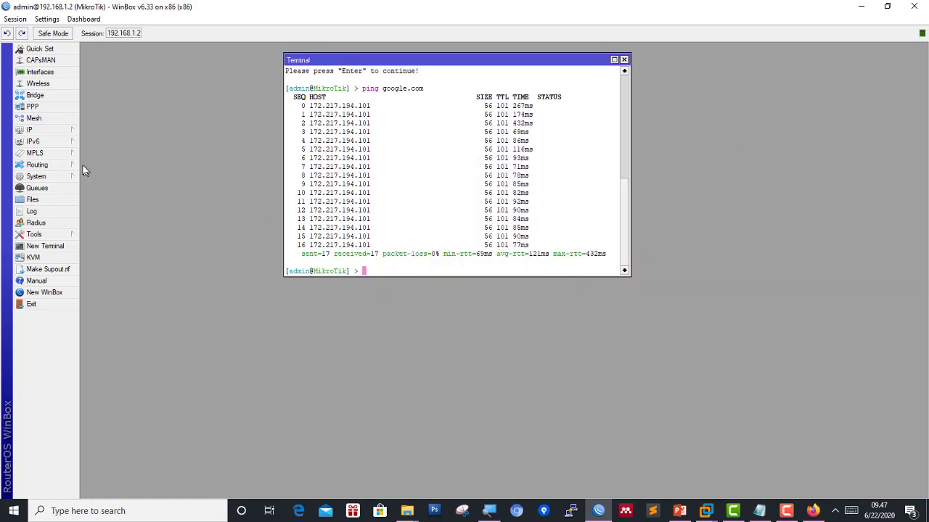
{"action": "left_click", "coordinate": [66, 130]}
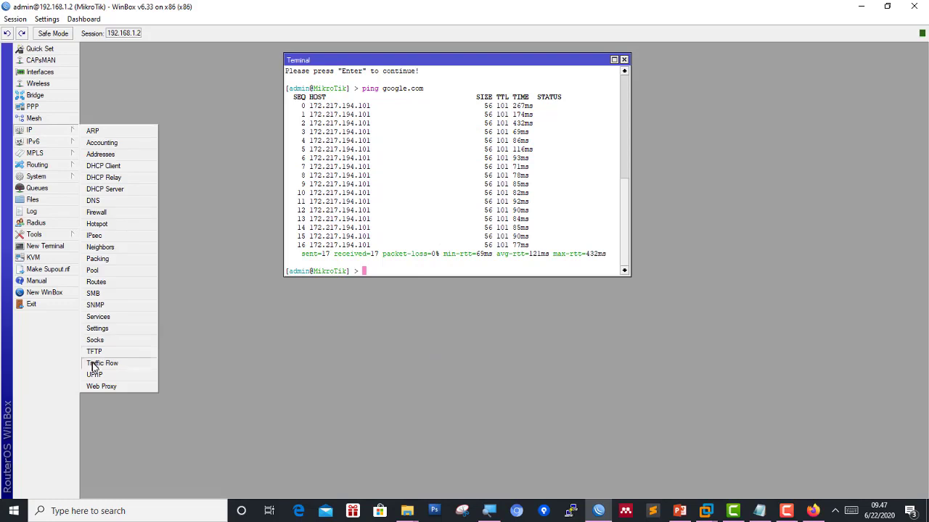
{"action": "left_click", "coordinate": [103, 387]}
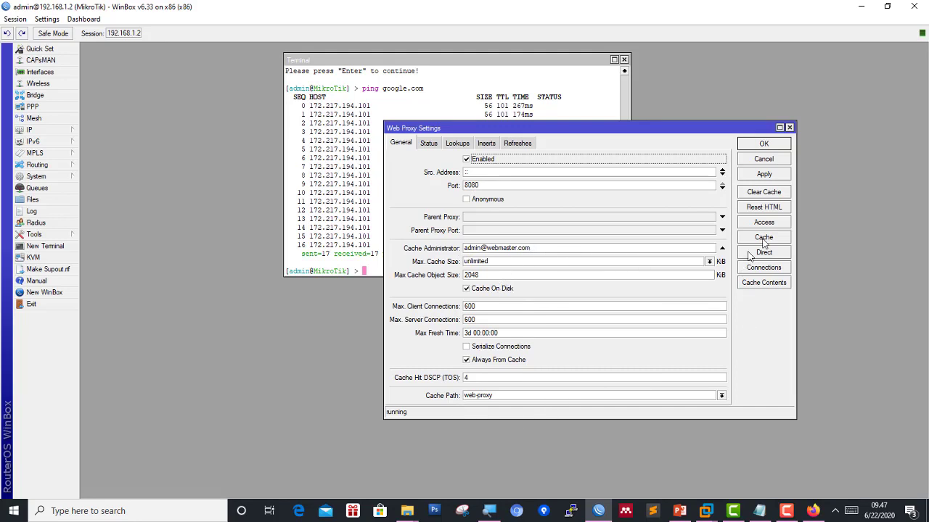
{"action": "left_click", "coordinate": [789, 128]}
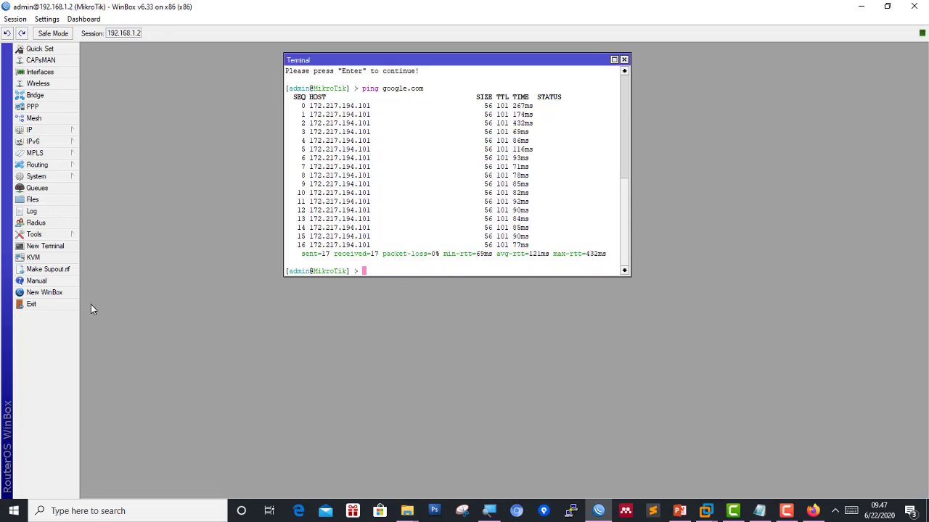
Open the IP firewall window, magnifying the menu to 200% and back to 100%, and show the filter rules.
{"action": "left_click", "coordinate": [54, 134]}
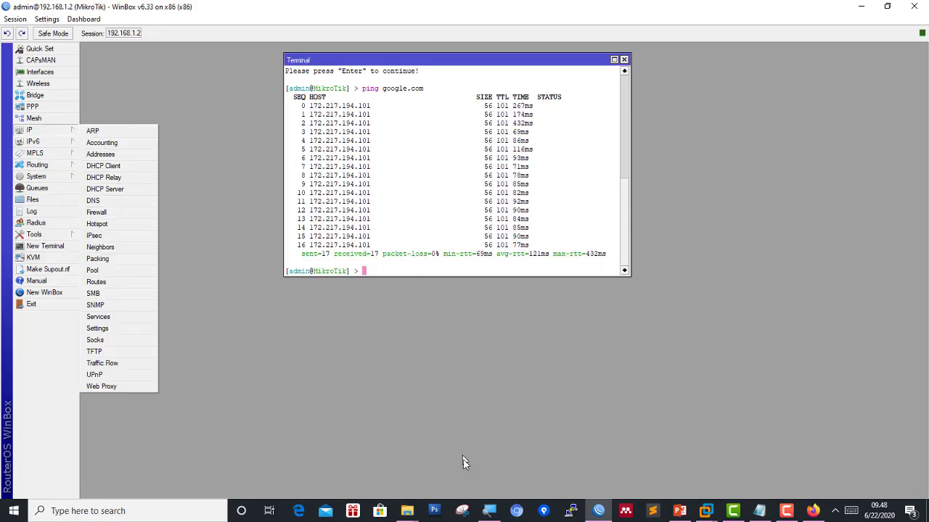
{"action": "left_click", "coordinate": [489, 511]}
{"action": "left_click", "coordinate": [550, 190]}
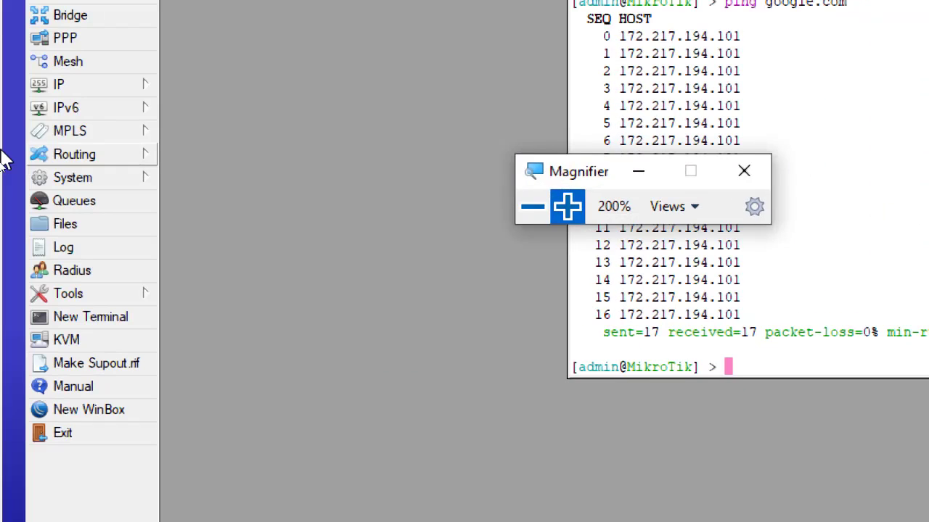
{"action": "left_click", "coordinate": [108, 86]}
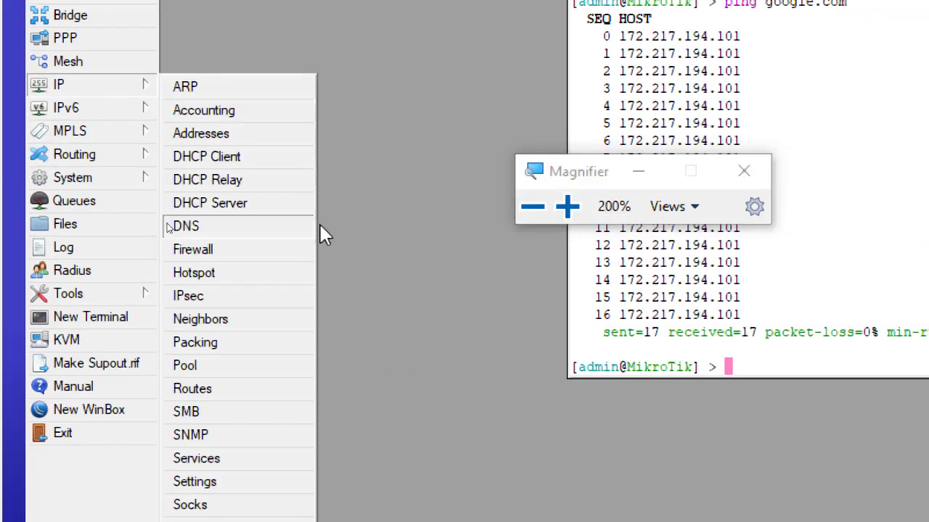
{"action": "left_click", "coordinate": [255, 250]}
{"action": "left_click", "coordinate": [537, 208]}
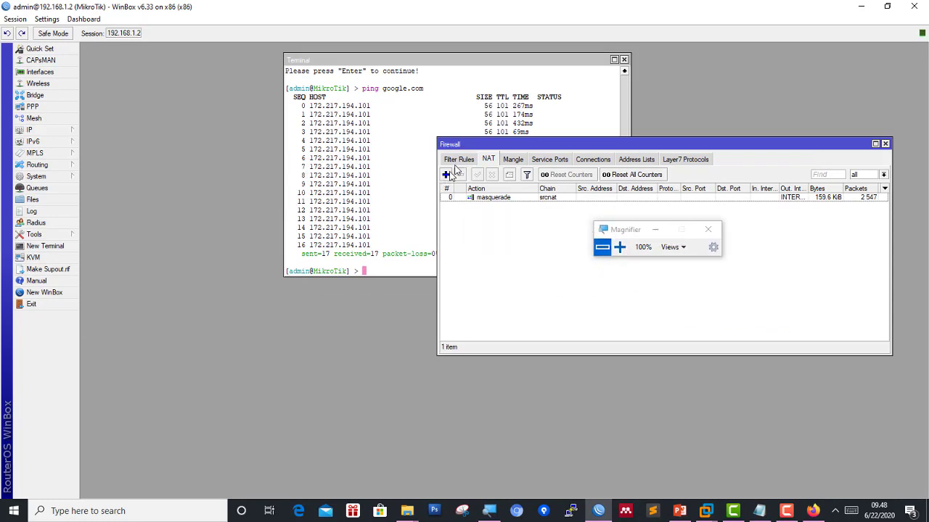
{"action": "left_click", "coordinate": [457, 162]}
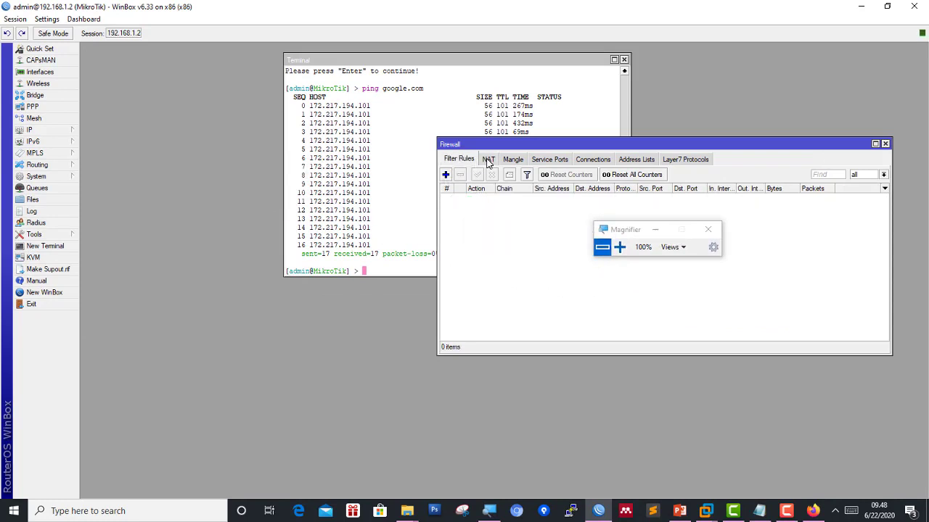
Start a new rule in the firewall's NAT list and set its chain to dstnat.
{"action": "left_click", "coordinate": [488, 160]}
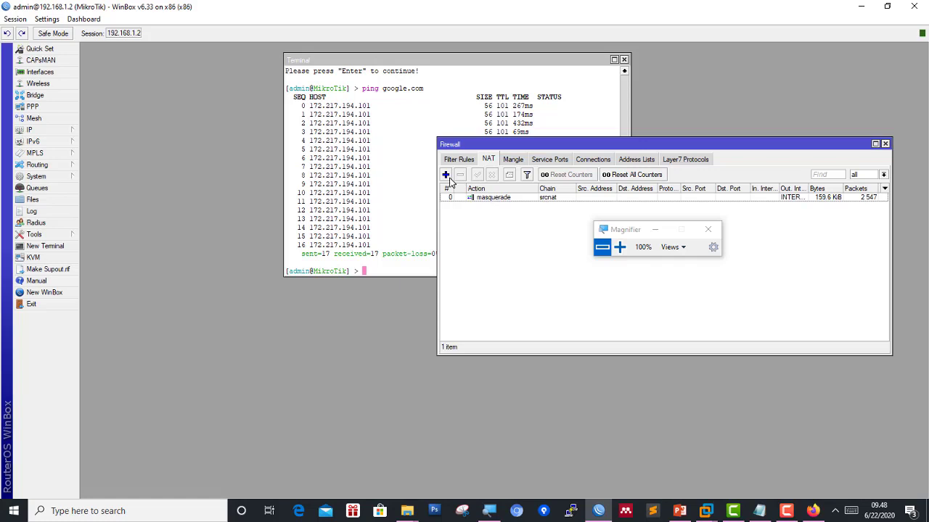
{"action": "left_click", "coordinate": [445, 175]}
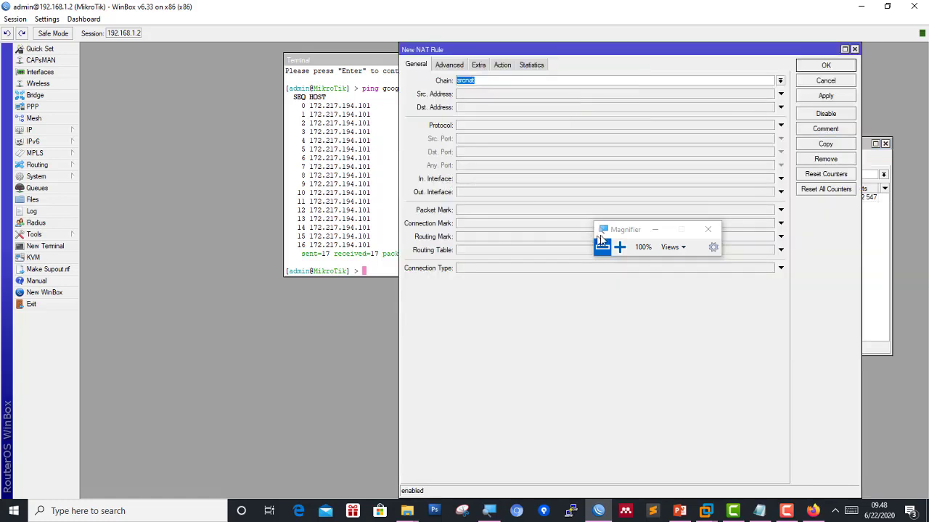
{"action": "left_click_drag", "start_coordinate": [616, 234], "coordinate": [210, 293]}
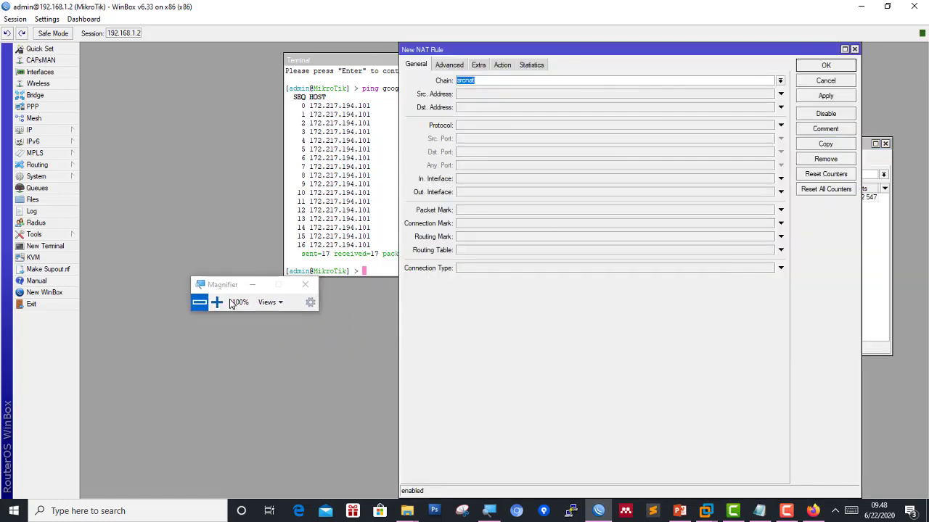
{"action": "left_click", "coordinate": [215, 305]}
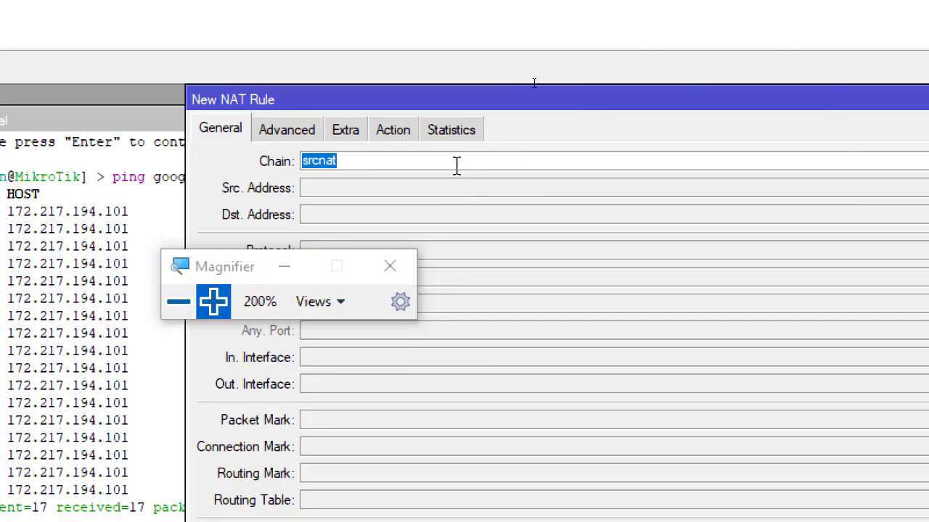
{"action": "left_click", "coordinate": [457, 166]}
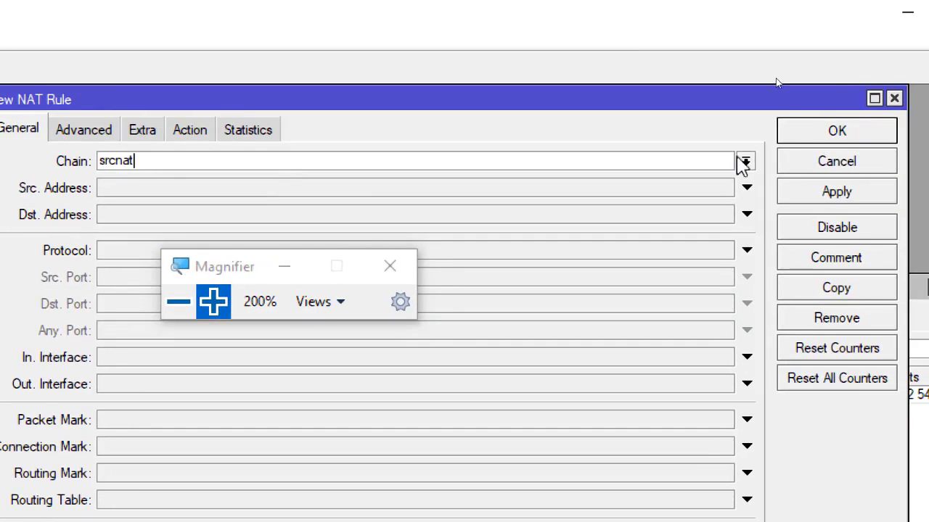
{"action": "left_click", "coordinate": [745, 162]}
{"action": "left_click", "coordinate": [147, 180]}
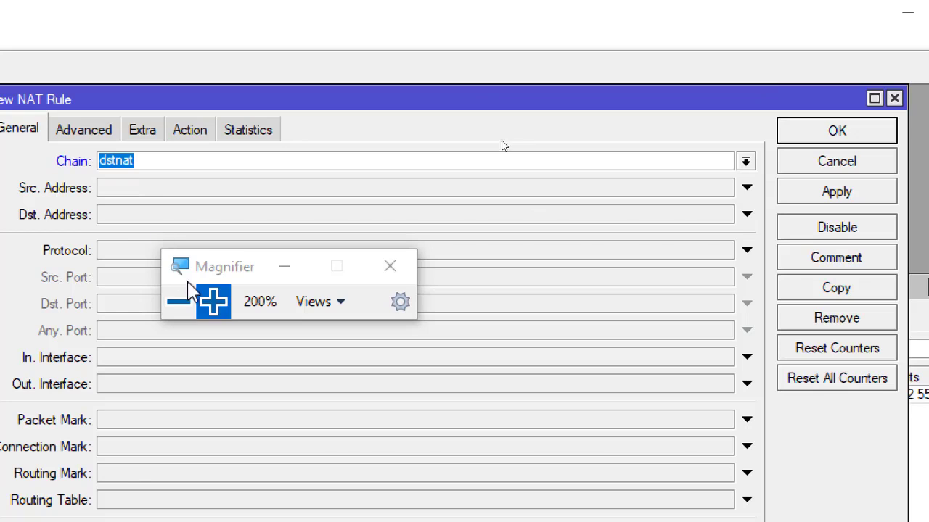
{"action": "left_click_drag", "start_coordinate": [201, 270], "coordinate": [730, 403]}
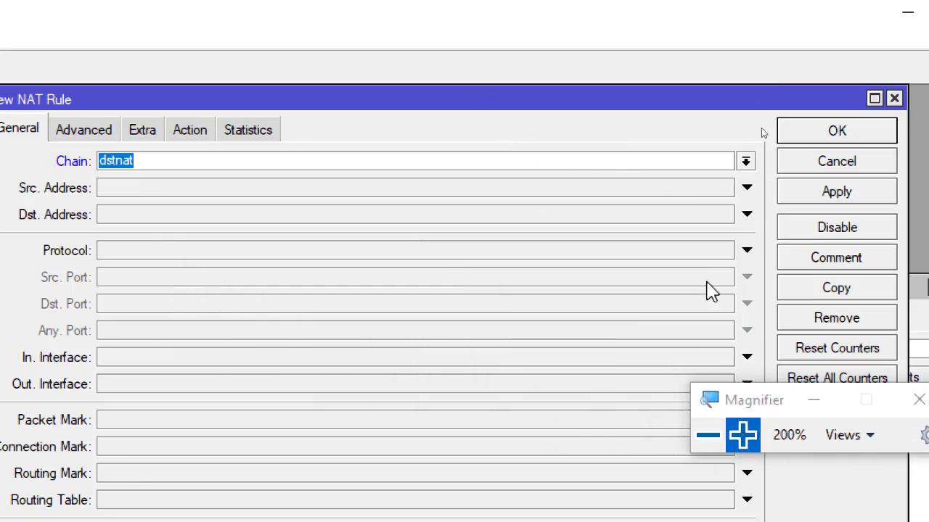
Set the new NAT rule's protocol to 6 (tcp) and its destination port to 80.
{"action": "left_click", "coordinate": [751, 253]}
{"action": "left_click", "coordinate": [405, 225]}
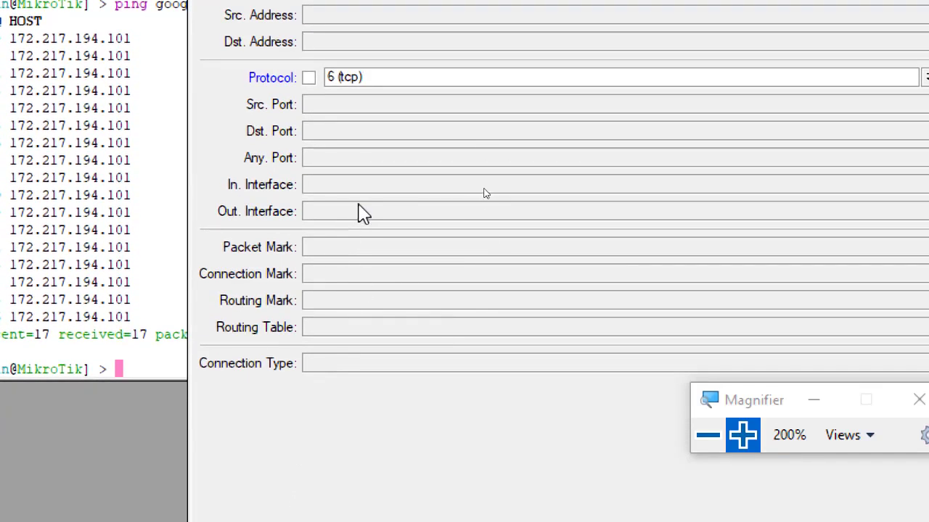
{"action": "left_click", "coordinate": [363, 132]}
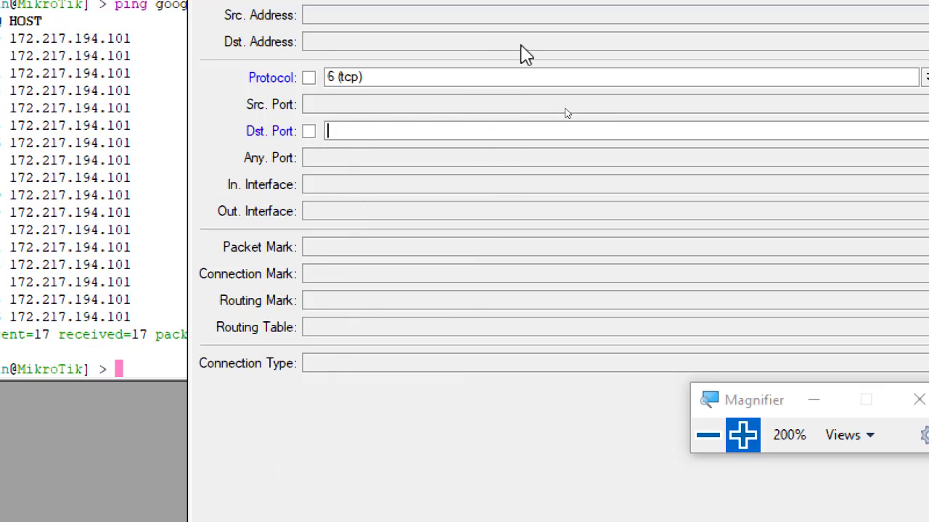
{"action": "type", "text": "8080"}
{"action": "left_click", "coordinate": [701, 439]}
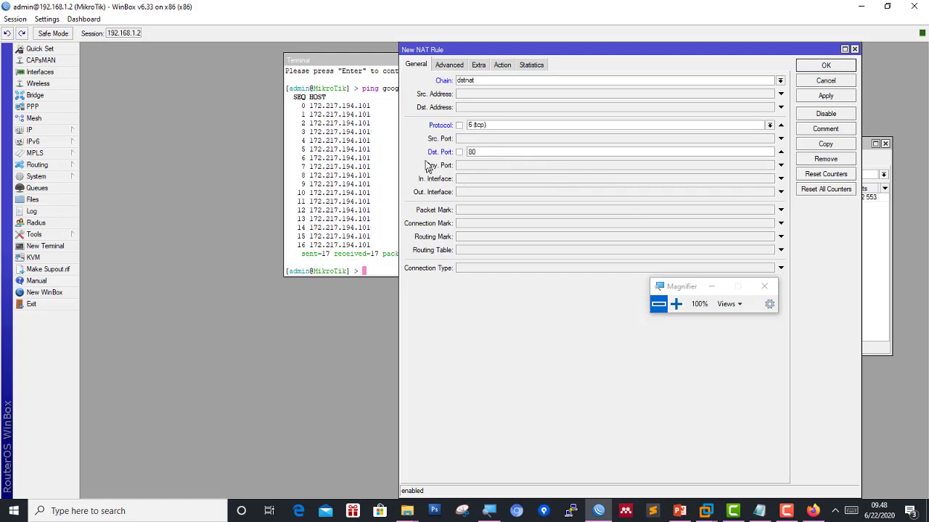
Set the new NAT rule's action to redirect, with 8080 as the port to redirect to.
{"action": "left_click", "coordinate": [463, 66]}
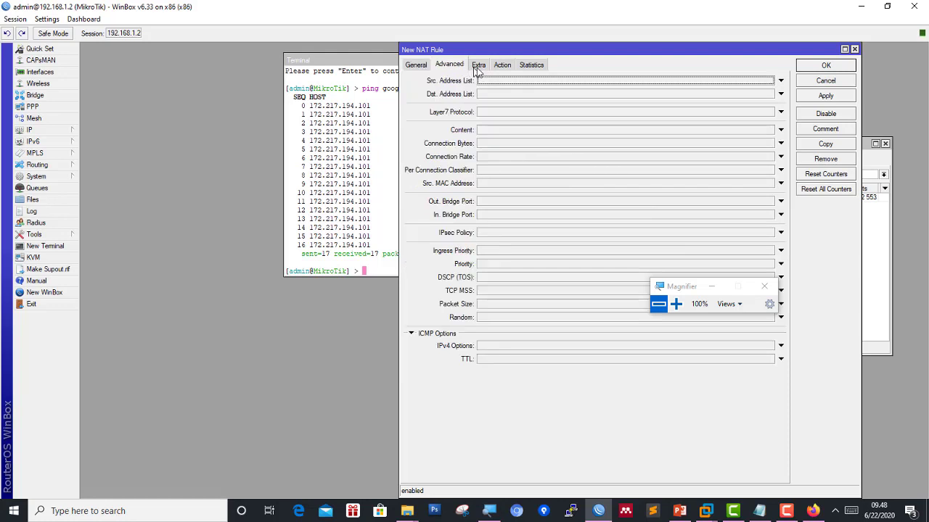
{"action": "left_click", "coordinate": [479, 65]}
{"action": "left_click", "coordinate": [501, 66]}
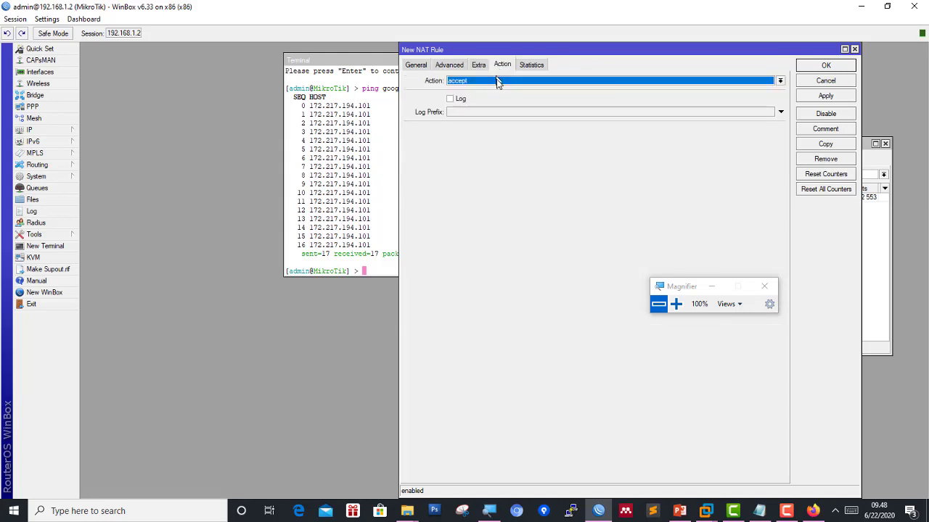
{"action": "left_click", "coordinate": [497, 81]}
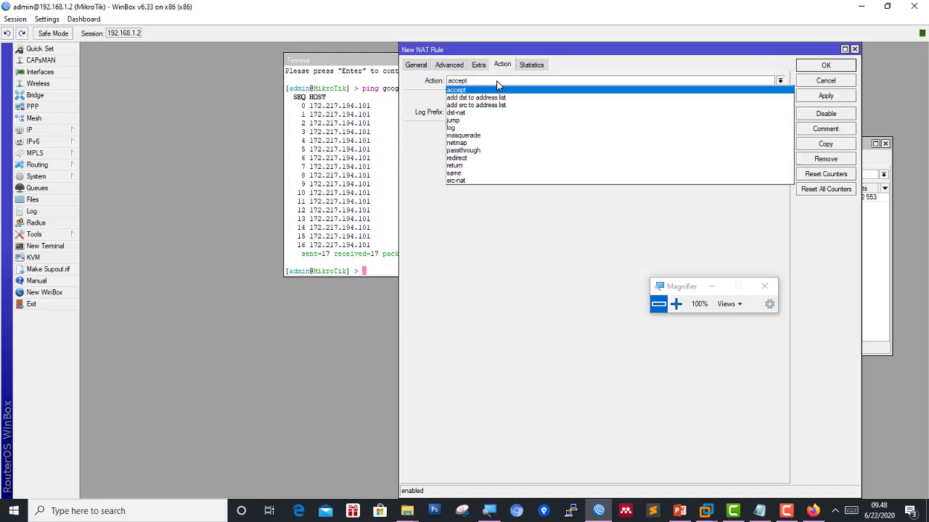
{"action": "left_click", "coordinate": [499, 160]}
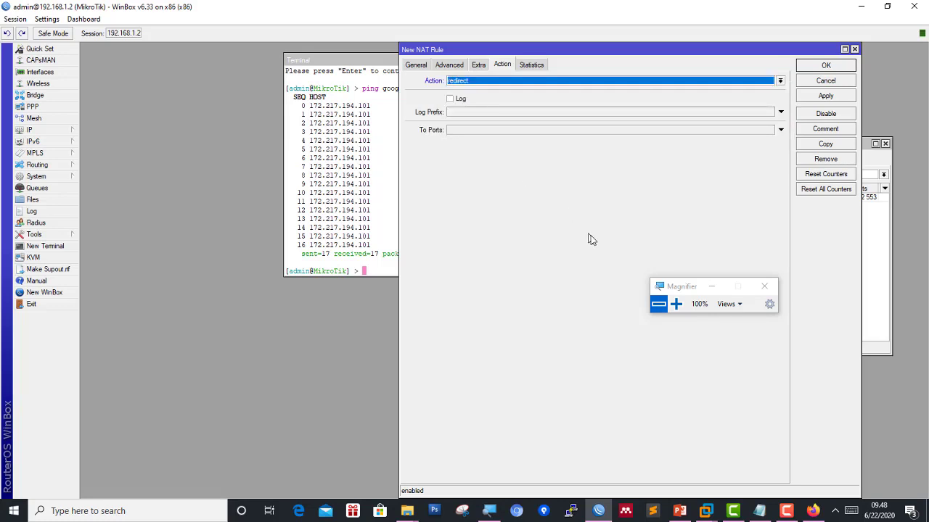
{"action": "left_click", "coordinate": [486, 129]}
{"action": "type", "text": "8080"}
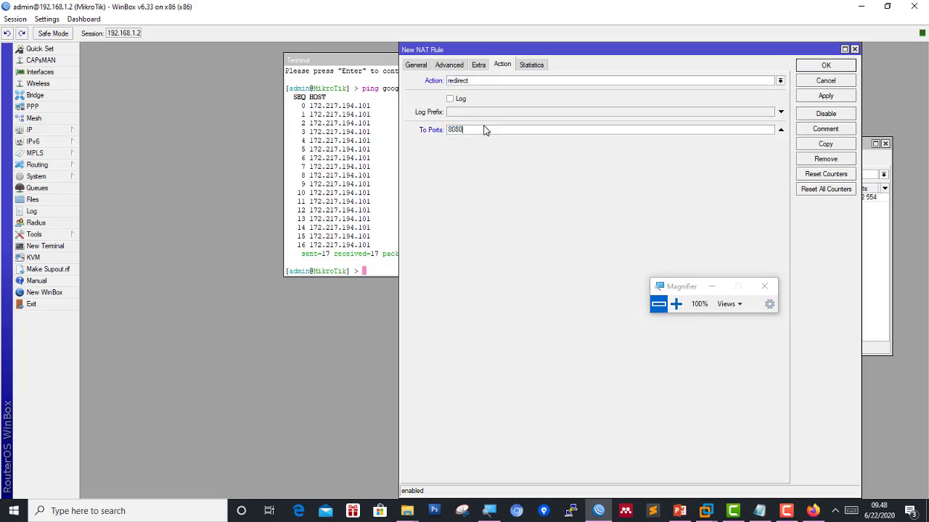
Review the new rule's general and action settings at 200% magnification, and save the NAT rule.
{"action": "left_click", "coordinate": [676, 304]}
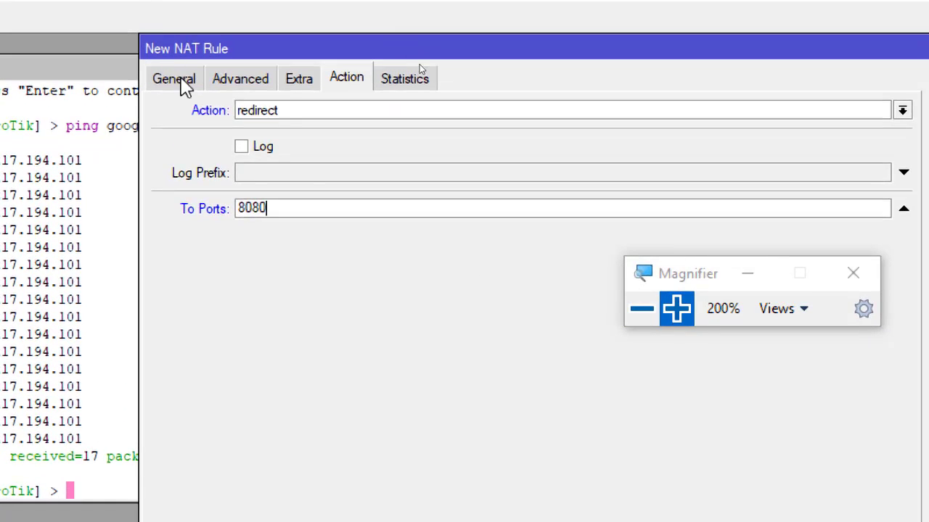
{"action": "left_click", "coordinate": [181, 82]}
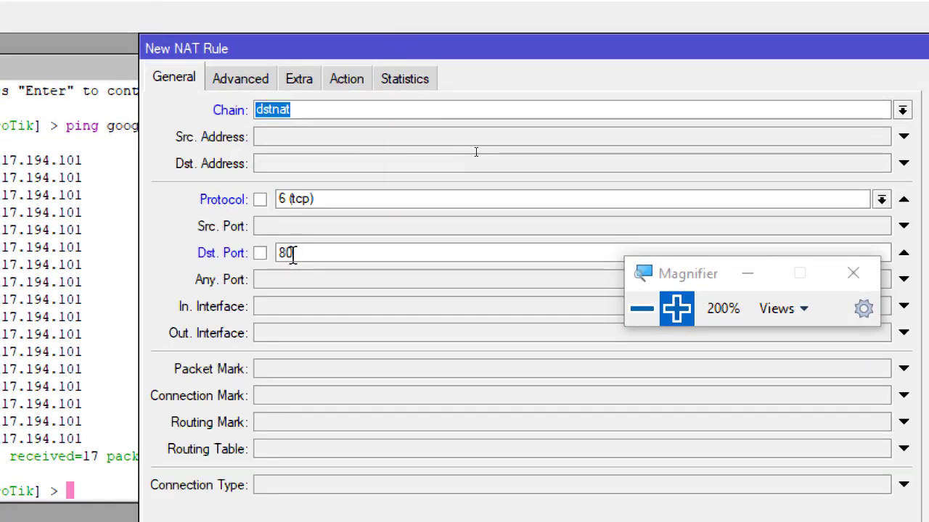
{"action": "left_click", "coordinate": [340, 82]}
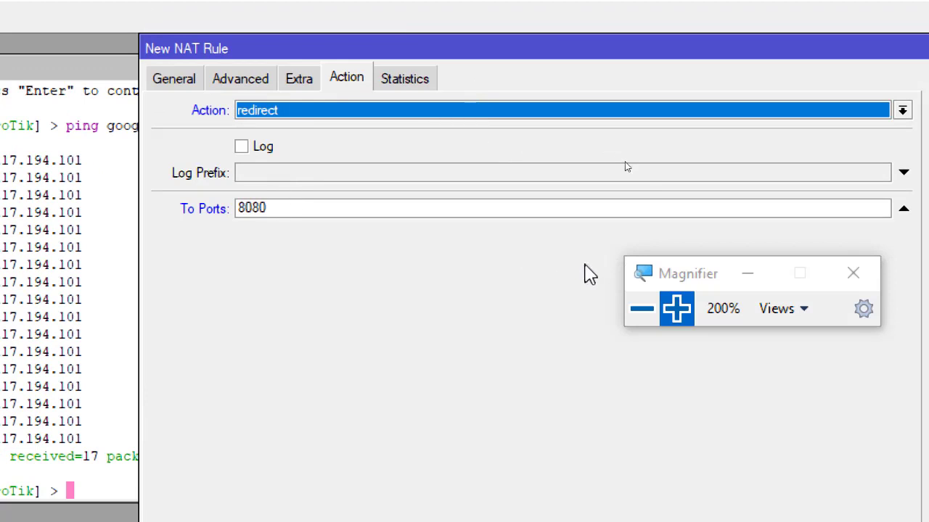
{"action": "left_click", "coordinate": [640, 312]}
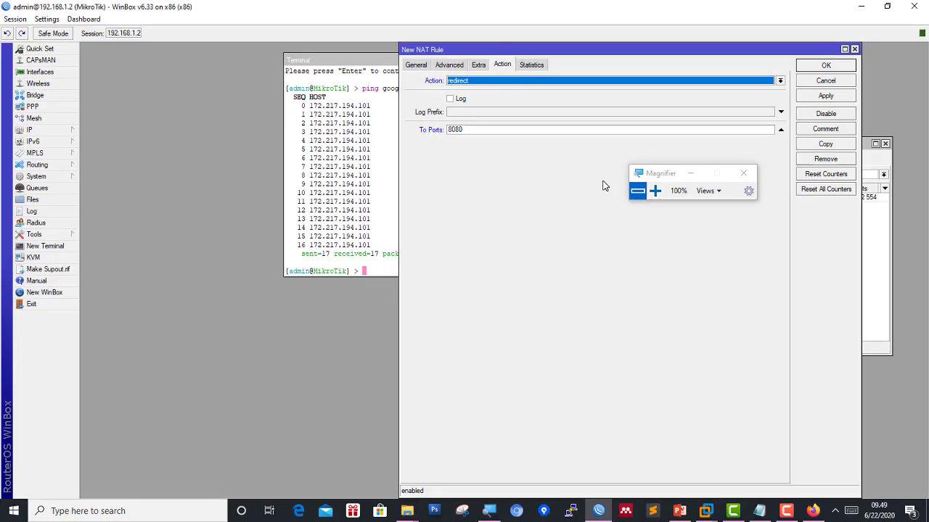
{"action": "left_click", "coordinate": [821, 98]}
{"action": "left_click", "coordinate": [820, 67]}
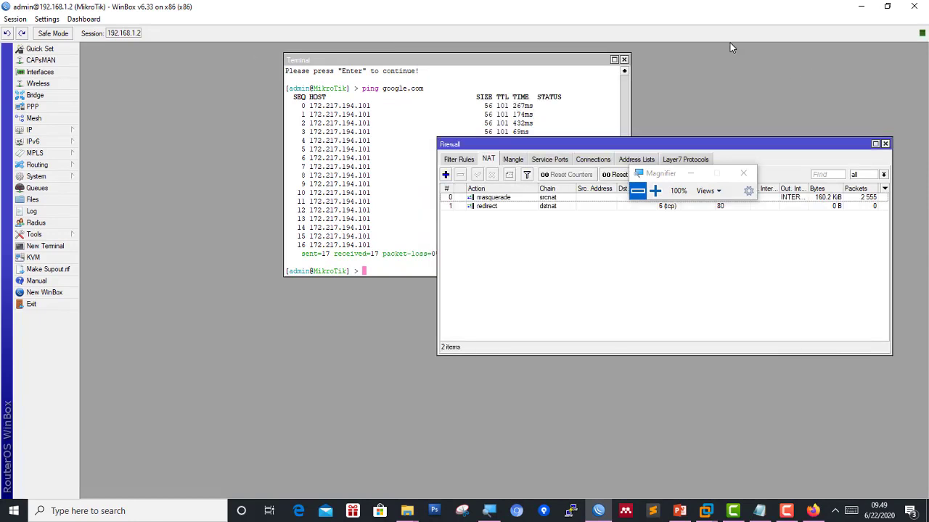
Move the redirect rule above the masquerade rule in the NAT list, and open the web proxy settings.
{"action": "left_click_drag", "start_coordinate": [670, 175], "coordinate": [518, 296]}
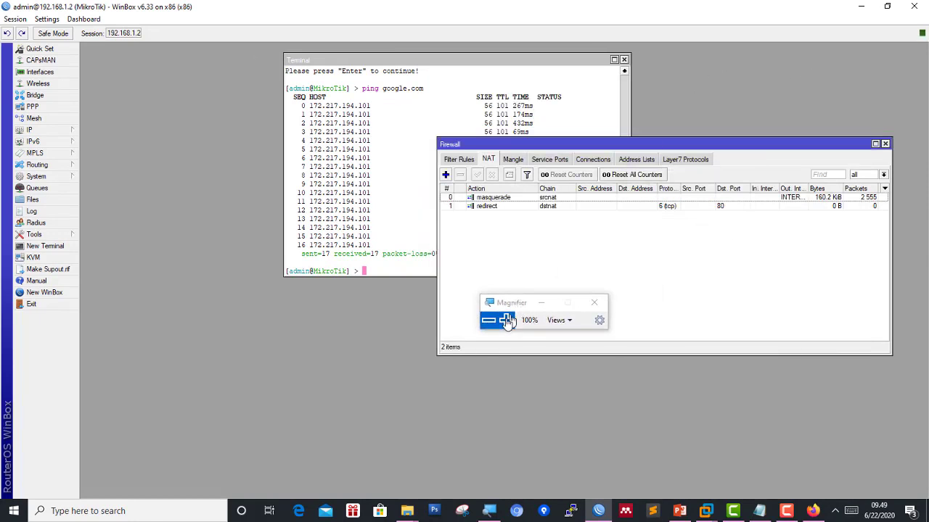
{"action": "left_click", "coordinate": [508, 317]}
{"action": "left_click", "coordinate": [467, 119]}
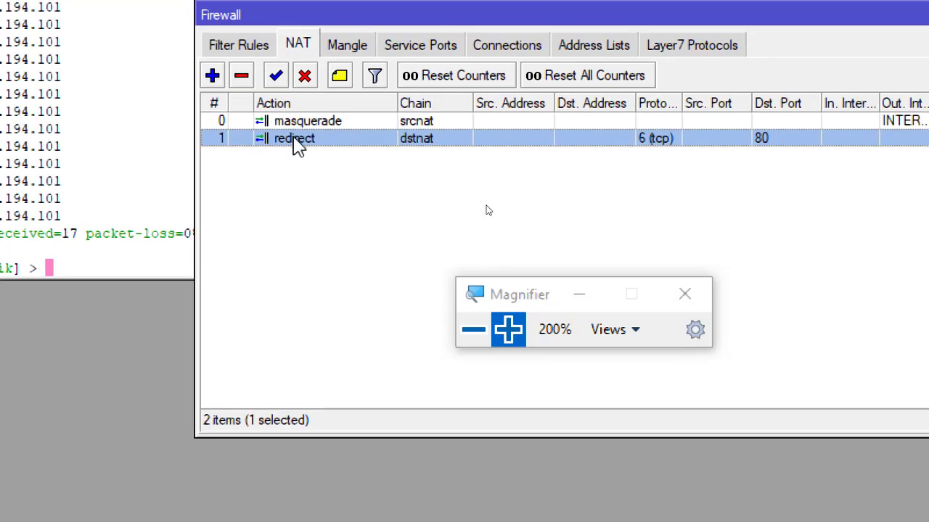
{"action": "left_click_drag", "start_coordinate": [297, 145], "coordinate": [301, 122]}
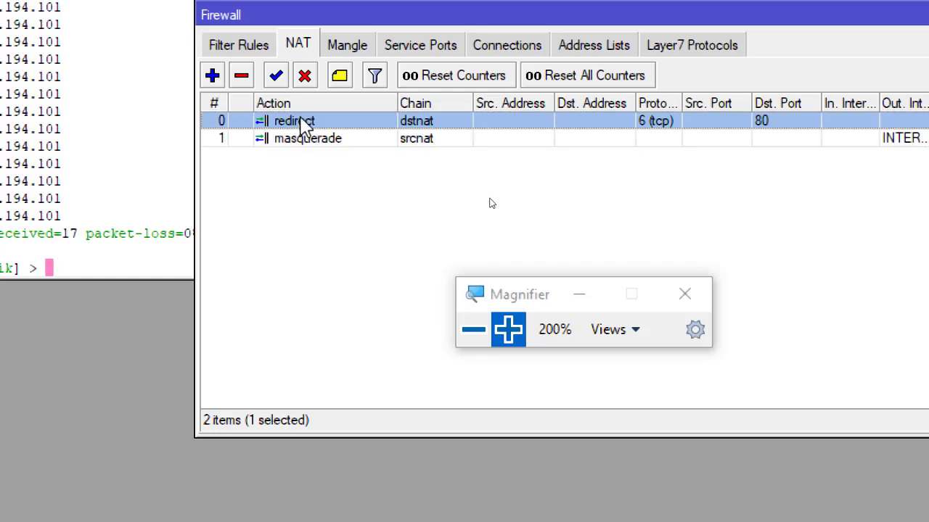
{"action": "left_click", "coordinate": [475, 331]}
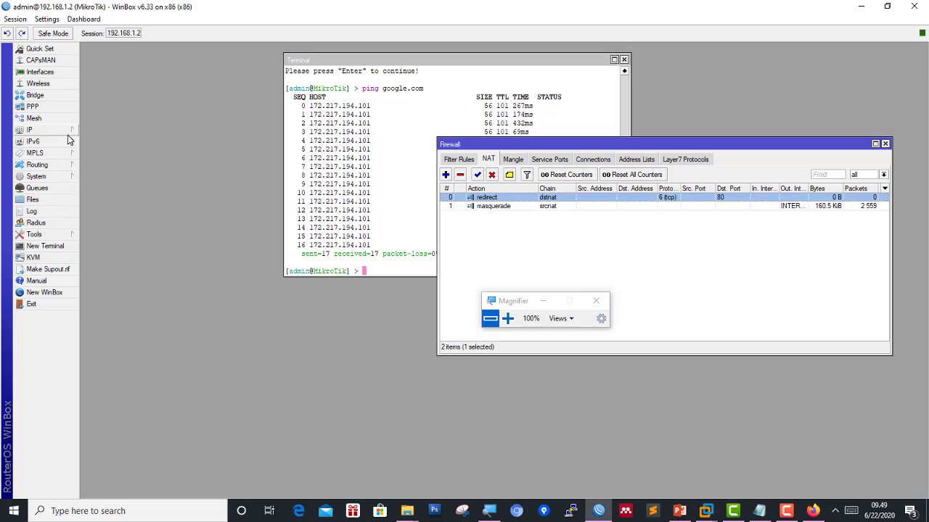
{"action": "left_click", "coordinate": [31, 130]}
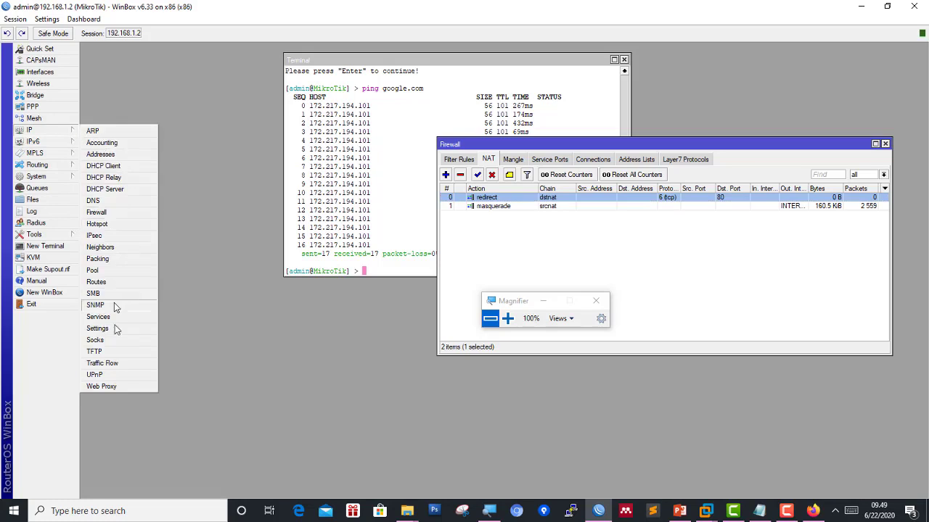
{"action": "left_click", "coordinate": [127, 386]}
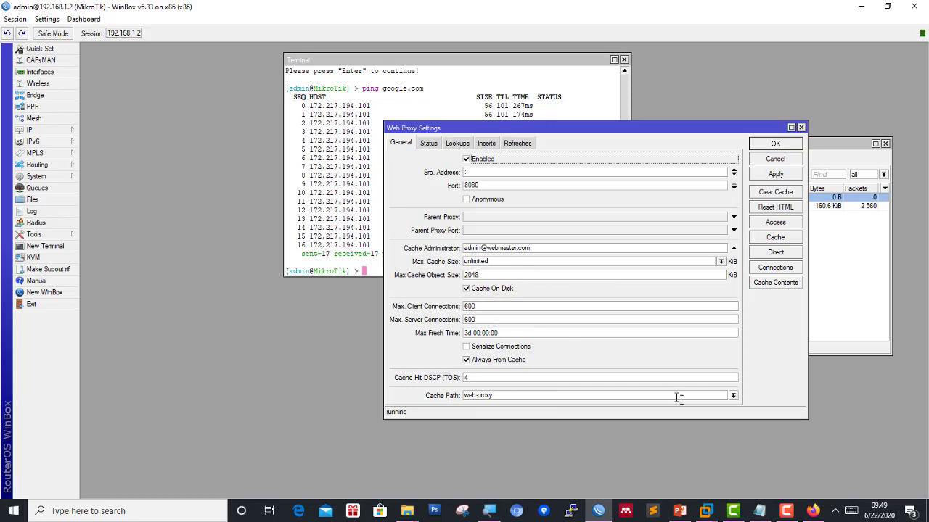
Switch to the Windows 7 virtual machine and load detik.com in a new incognito tab with all other tabs closed.
{"action": "mouse_move", "coordinate": [705, 512]}
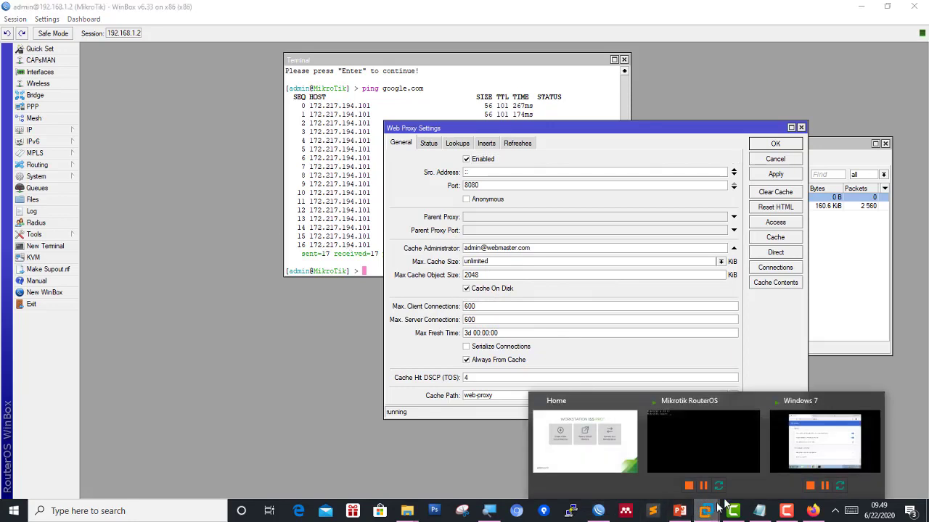
{"action": "left_click", "coordinate": [790, 453]}
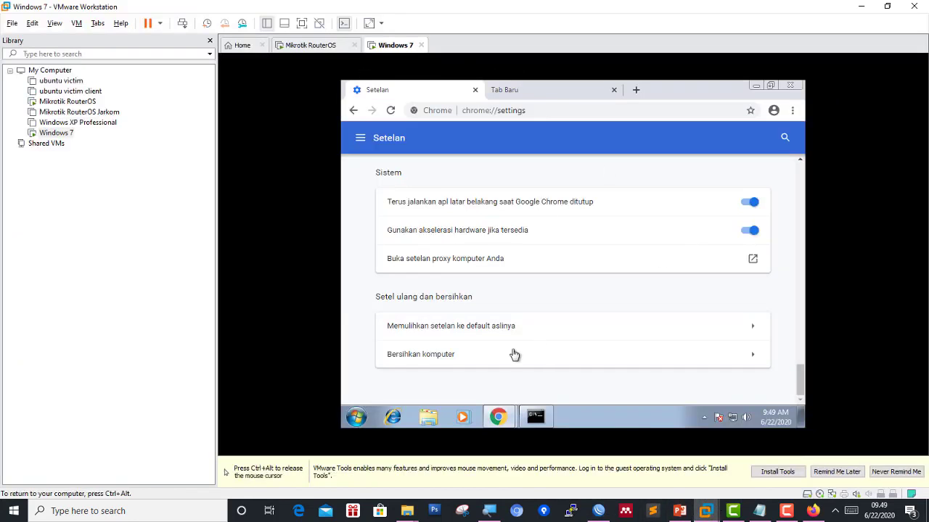
{"action": "mouse_move", "coordinate": [498, 417]}
{"action": "left_click", "coordinate": [526, 393]}
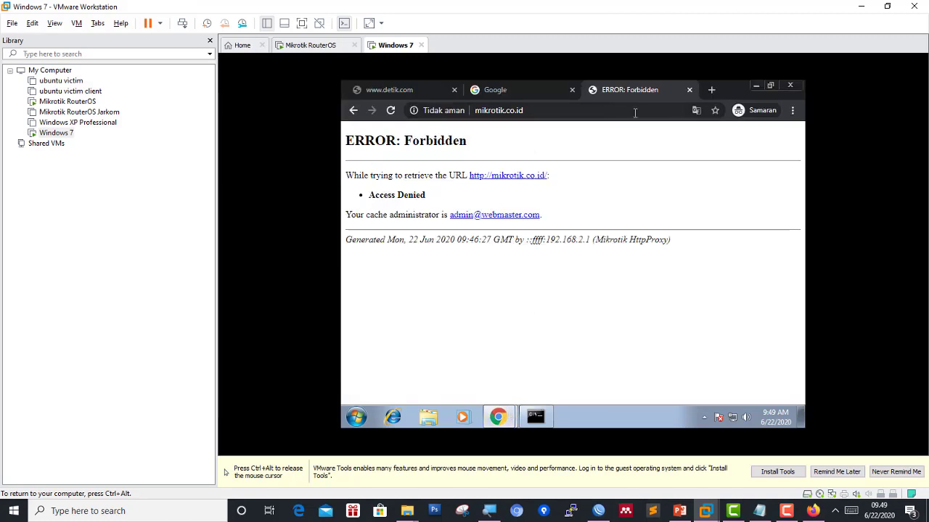
{"action": "left_click", "coordinate": [711, 90]}
{"action": "right_click", "coordinate": [652, 90]}
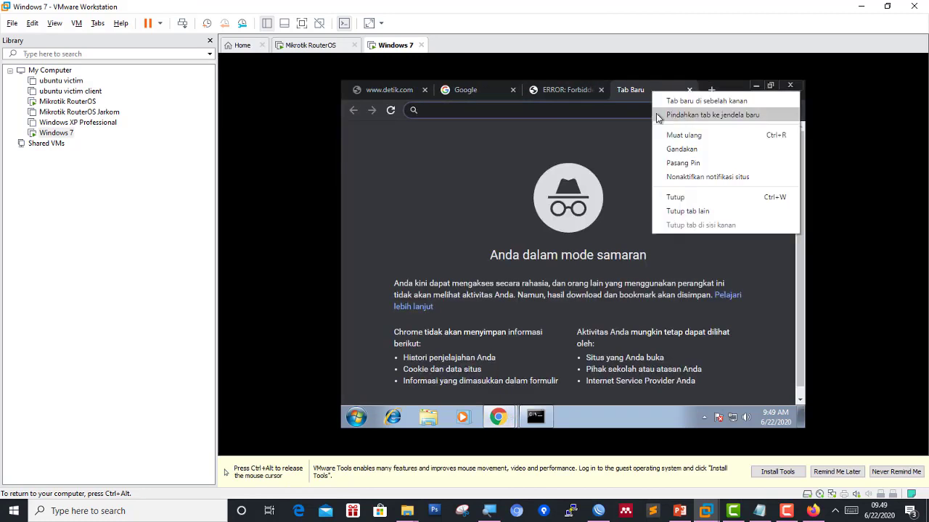
{"action": "left_click", "coordinate": [675, 209]}
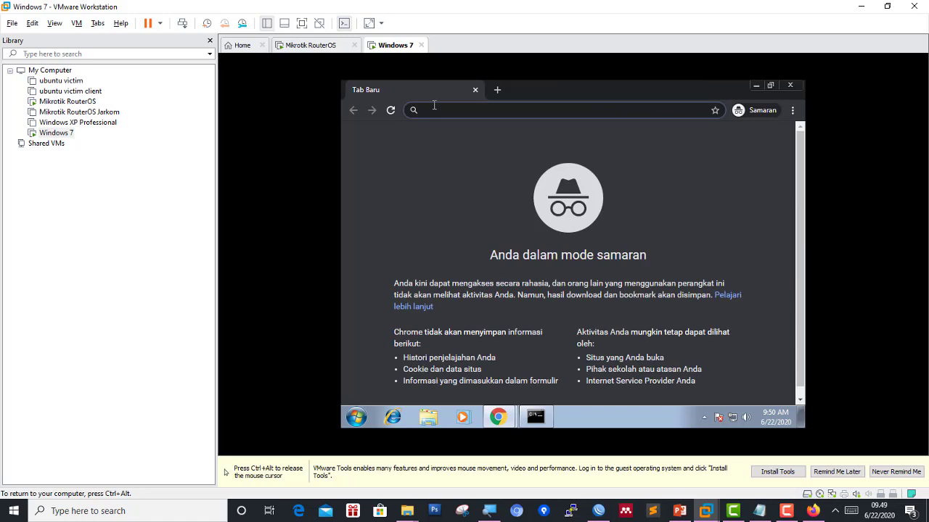
{"action": "type", "text": "detik"}
{"action": "key", "text": "Return"}
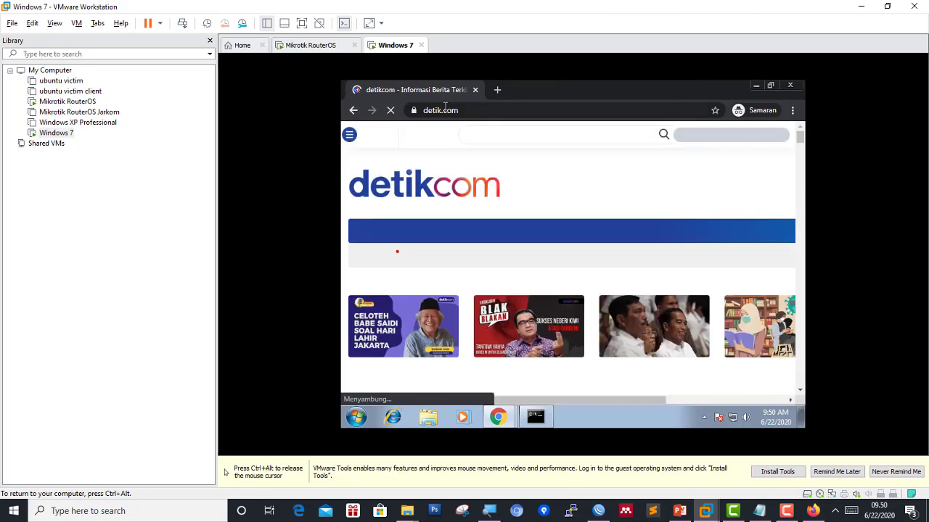
Switch back to WinBox and open the web proxy's access list.
{"action": "key", "text": "ctrl+alt"}
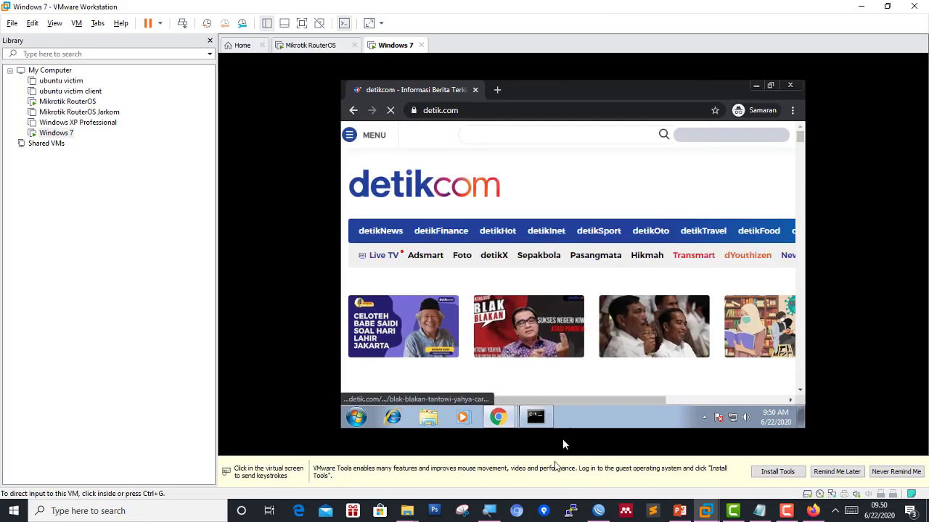
{"action": "left_click", "coordinate": [598, 511]}
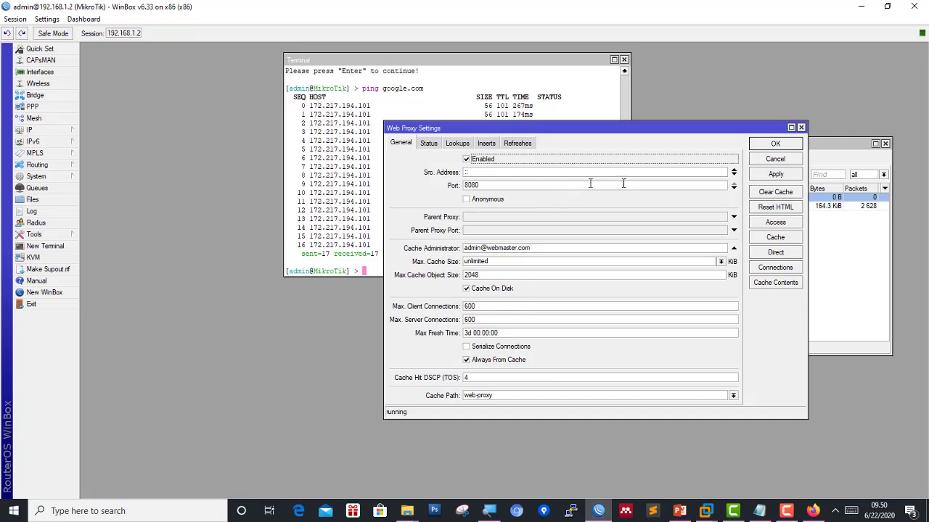
{"action": "left_click", "coordinate": [774, 223]}
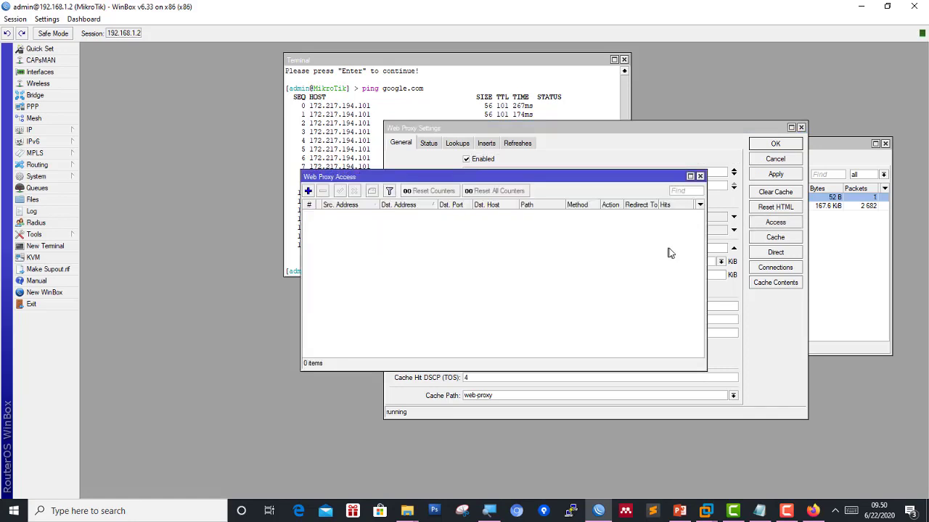
{"action": "left_click", "coordinate": [308, 192]}
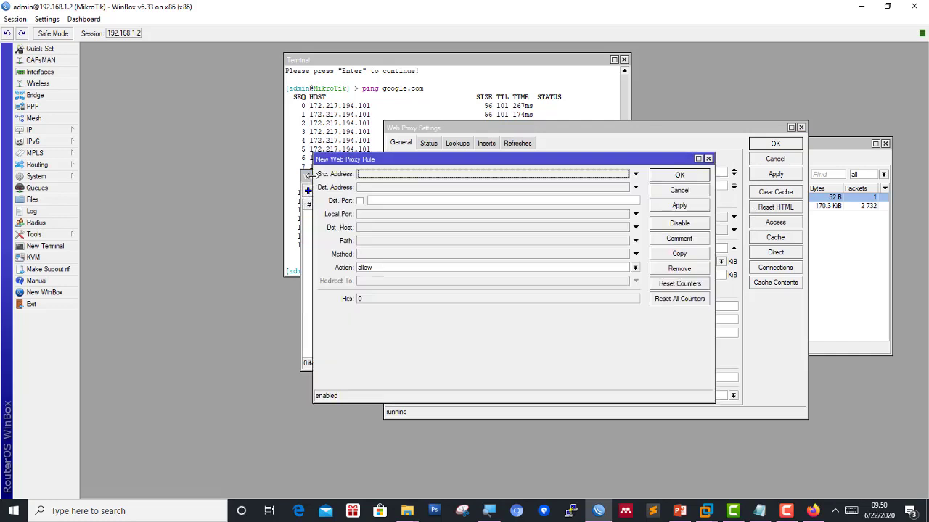
{"action": "left_click", "coordinate": [378, 227]}
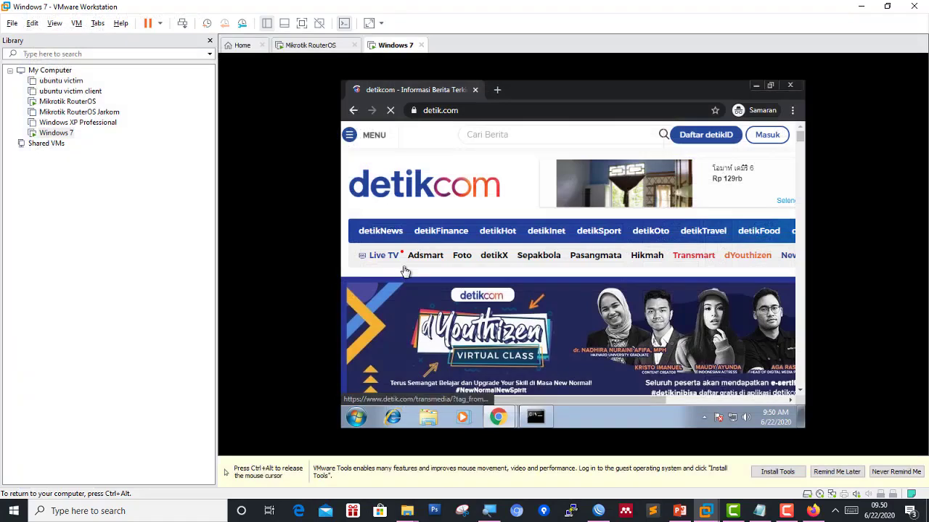
{"action": "key", "text": "ctrl+alt"}
{"action": "left_click", "coordinate": [598, 511]}
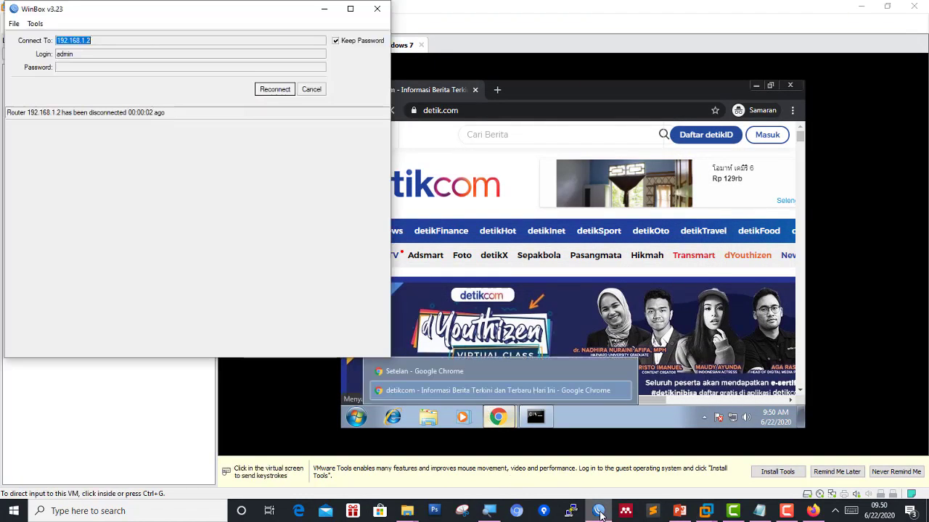
{"action": "left_click", "coordinate": [787, 511]}
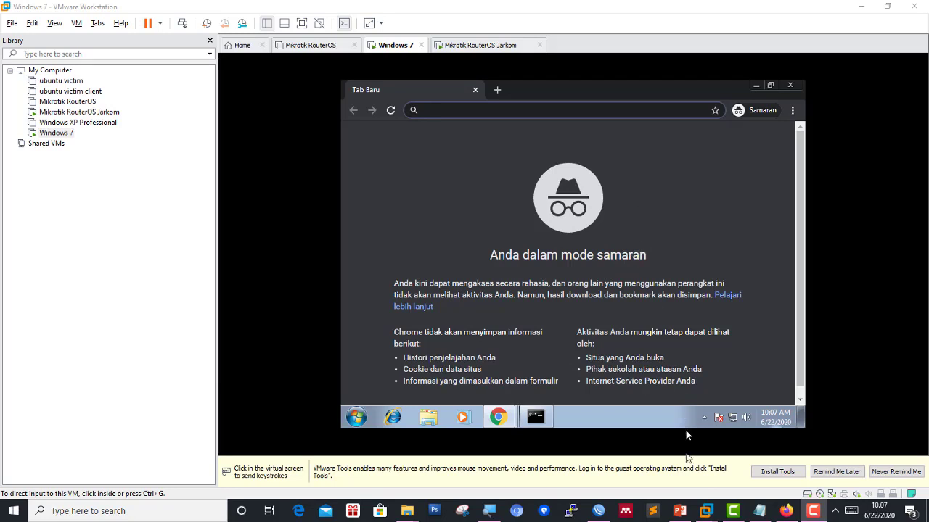
Switch to WinBox, review the *detik.com deny rule in the web proxy access list, and close the proxy settings.
{"action": "left_click", "coordinate": [599, 511]}
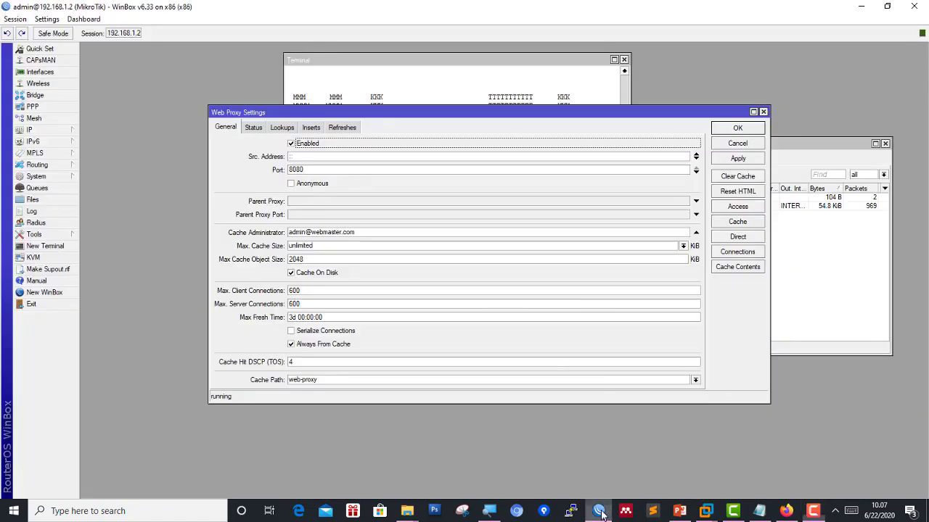
{"action": "left_click", "coordinate": [737, 207]}
{"action": "left_click", "coordinate": [396, 215]}
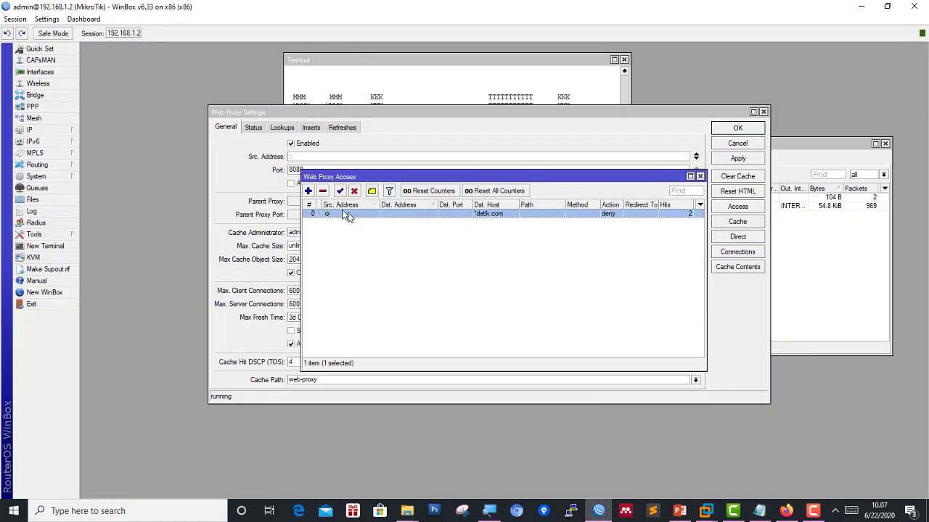
{"action": "double_click", "coordinate": [347, 214]}
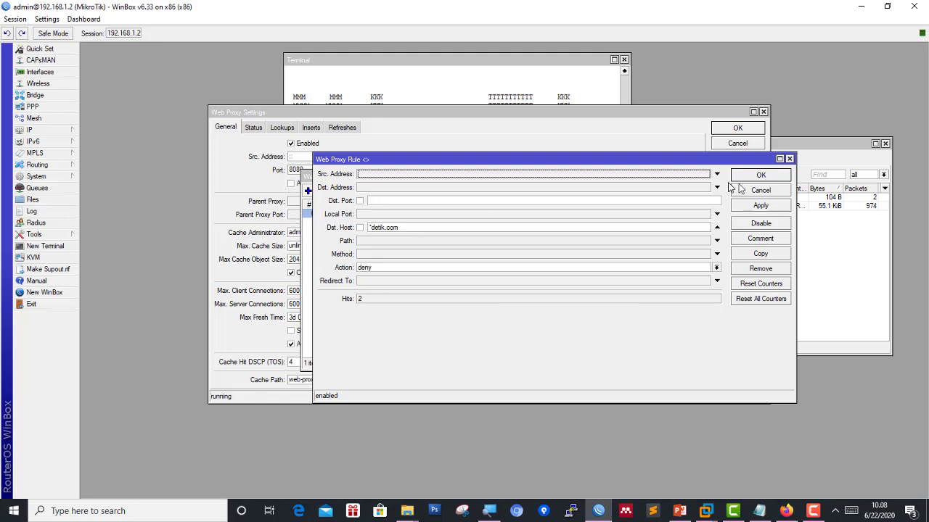
{"action": "left_click", "coordinate": [760, 205]}
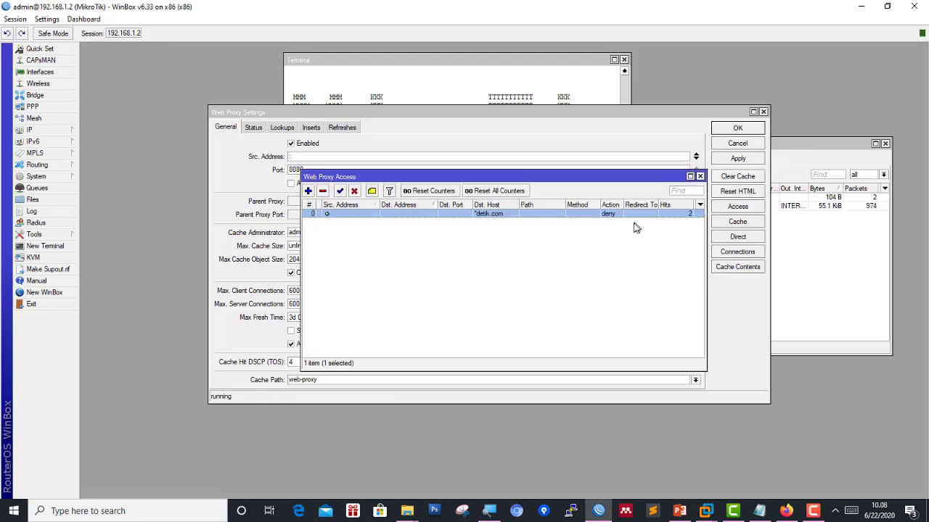
{"action": "left_click", "coordinate": [700, 176]}
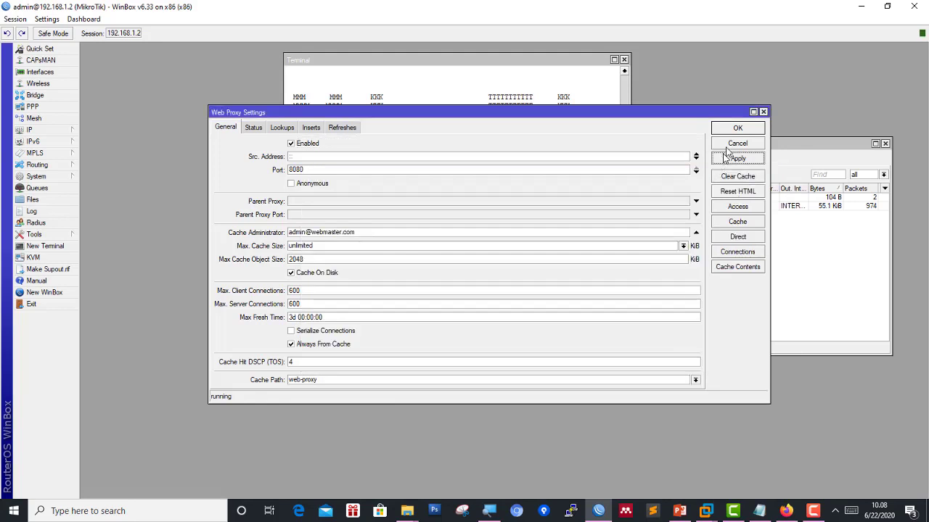
{"action": "left_click", "coordinate": [734, 130]}
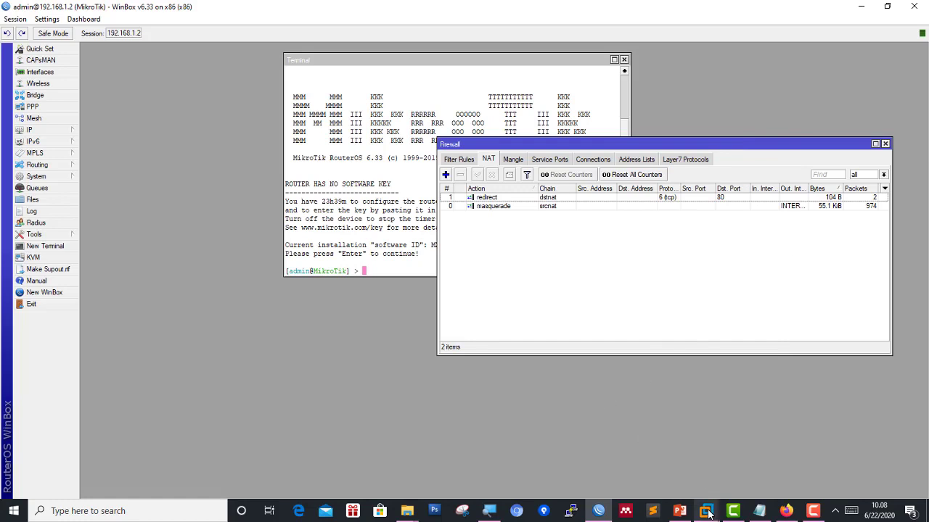
Switch to the Windows 7 virtual machine and load detik.com in the incognito tab.
{"action": "mouse_move", "coordinate": [707, 513]}
{"action": "left_click", "coordinate": [747, 445]}
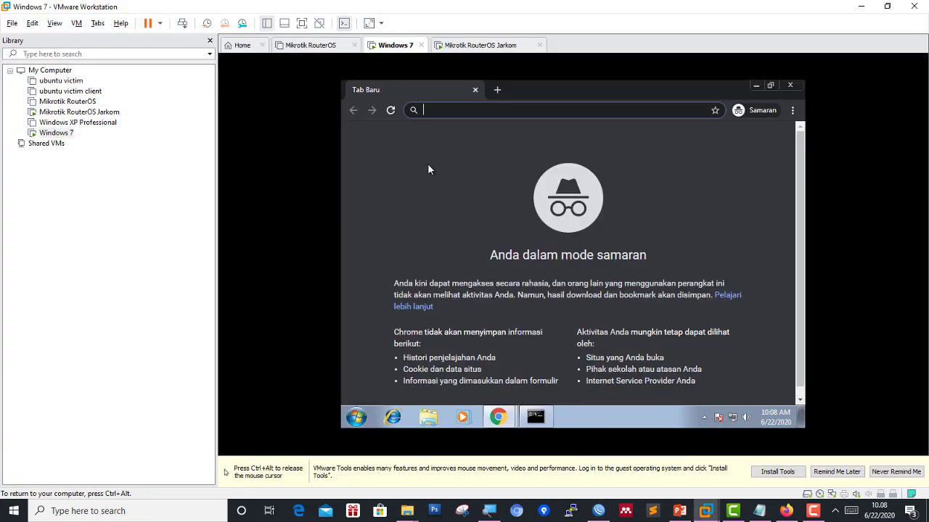
{"action": "type", "text": "detik.co"}
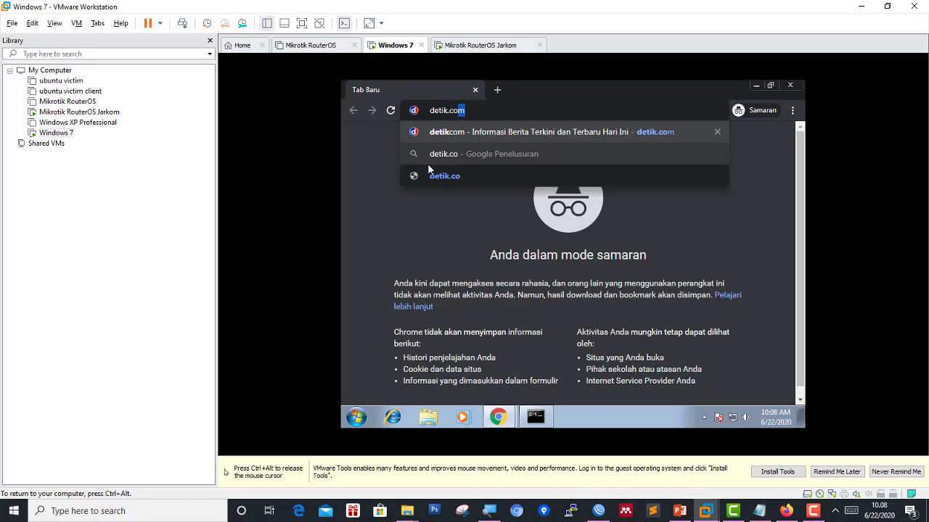
{"action": "key", "text": "Return"}
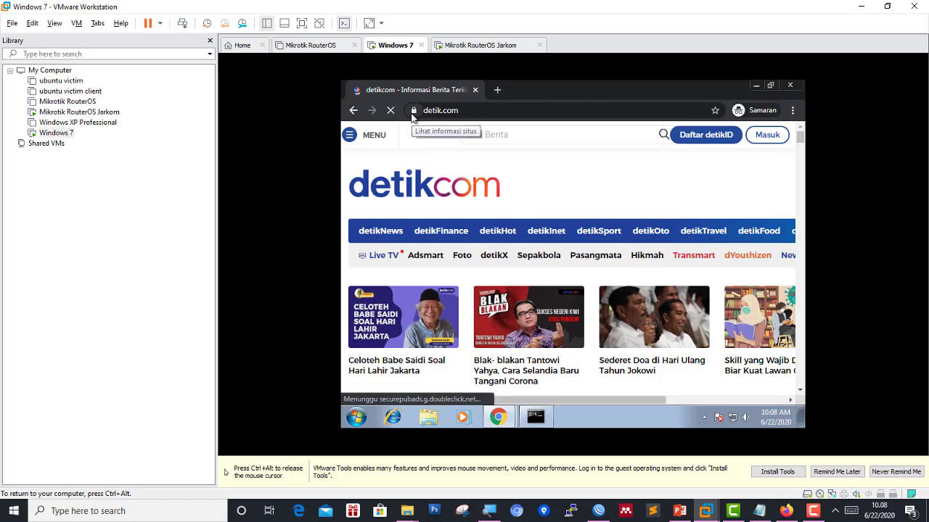
View the site's connection information and full address, and reload the page.
{"action": "left_click", "coordinate": [413, 114]}
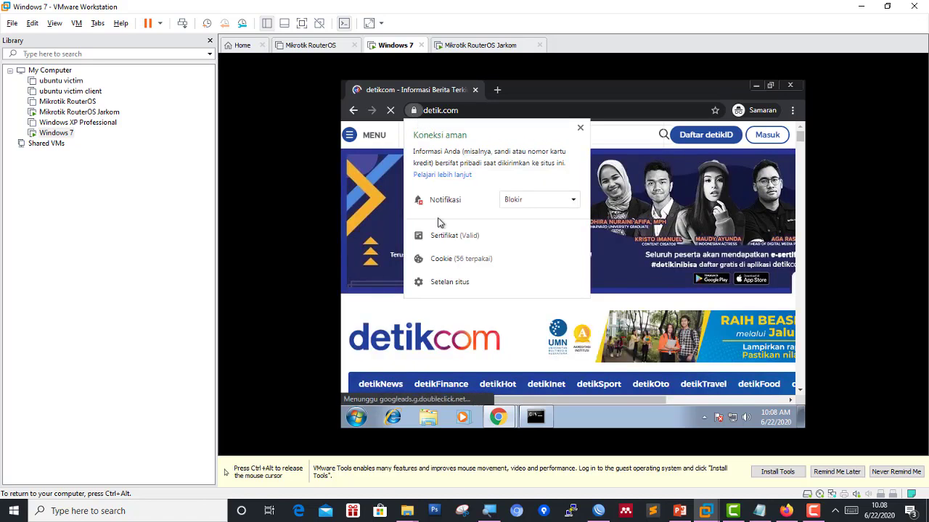
{"action": "left_click", "coordinate": [426, 110]}
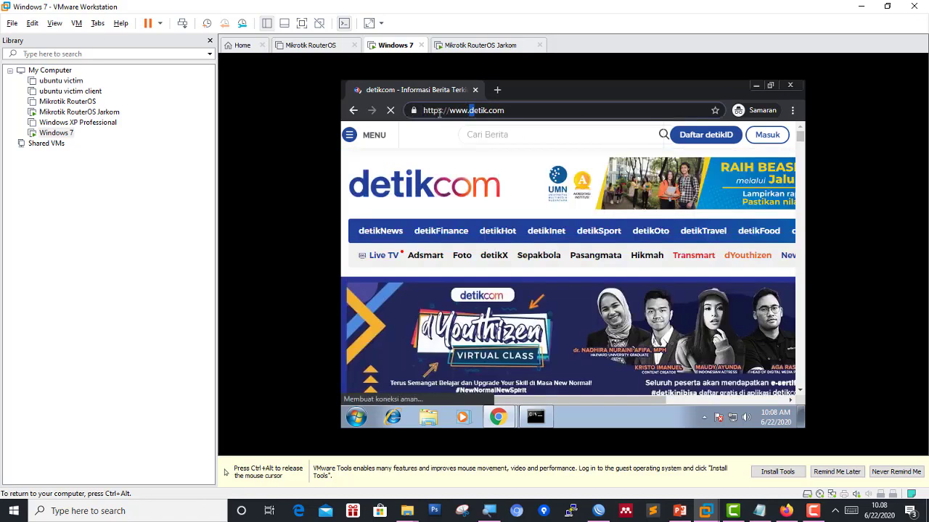
{"action": "key", "text": "Return"}
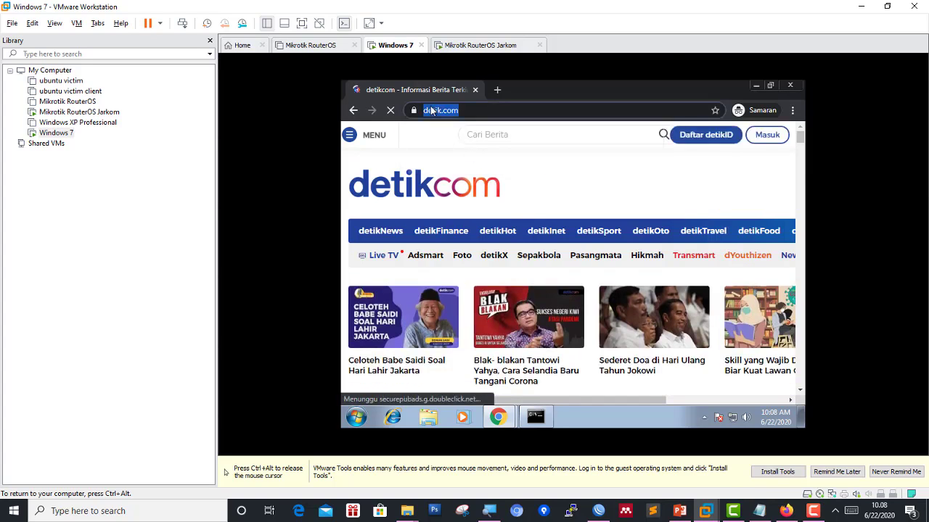
{"action": "left_click", "coordinate": [432, 110]}
{"action": "type", "text": "http"}
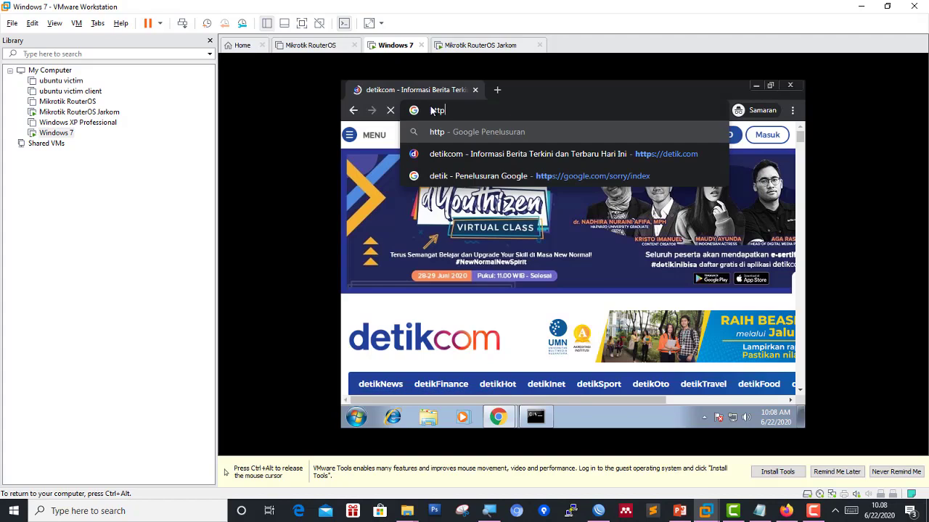
{"action": "key", "text": "Down"}
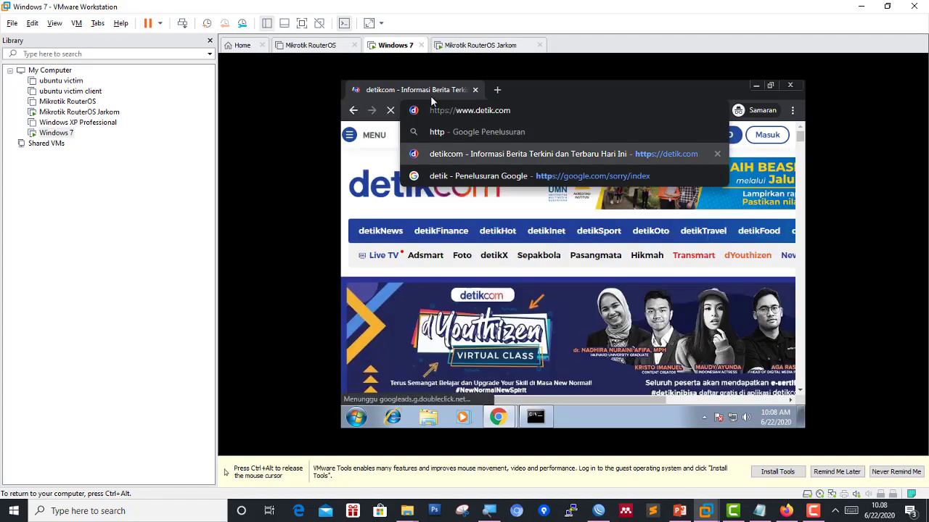
{"action": "key", "text": "Up"}
{"action": "type", "text": ":"}
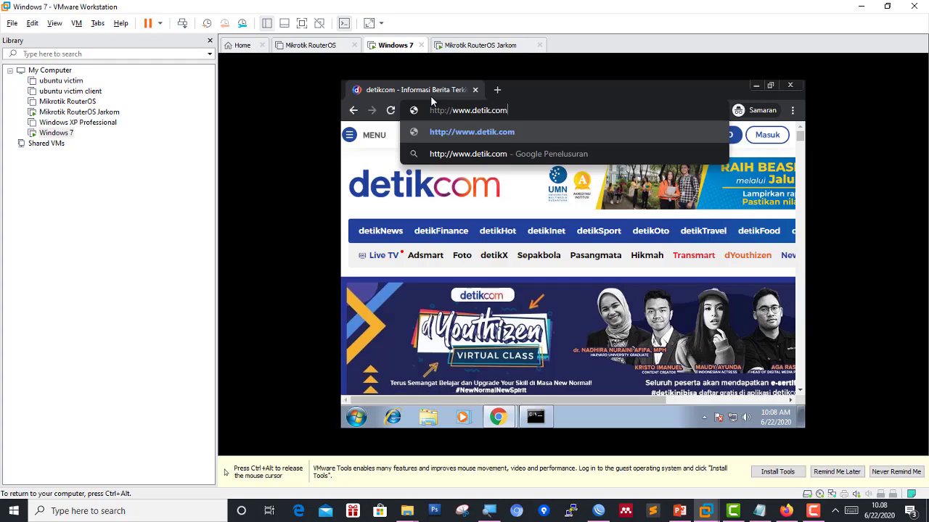
{"action": "key", "text": "Return"}
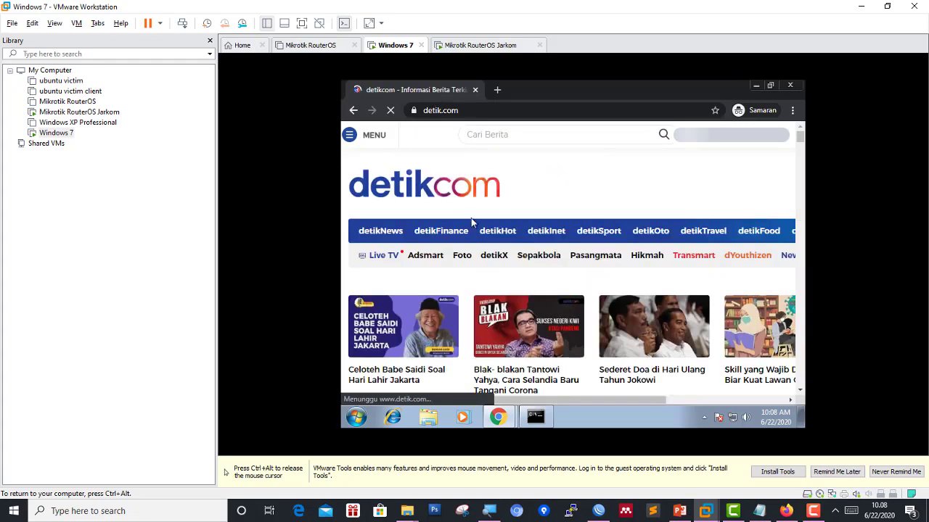
{"action": "left_click", "coordinate": [464, 110]}
{"action": "type", "text": "htt"}
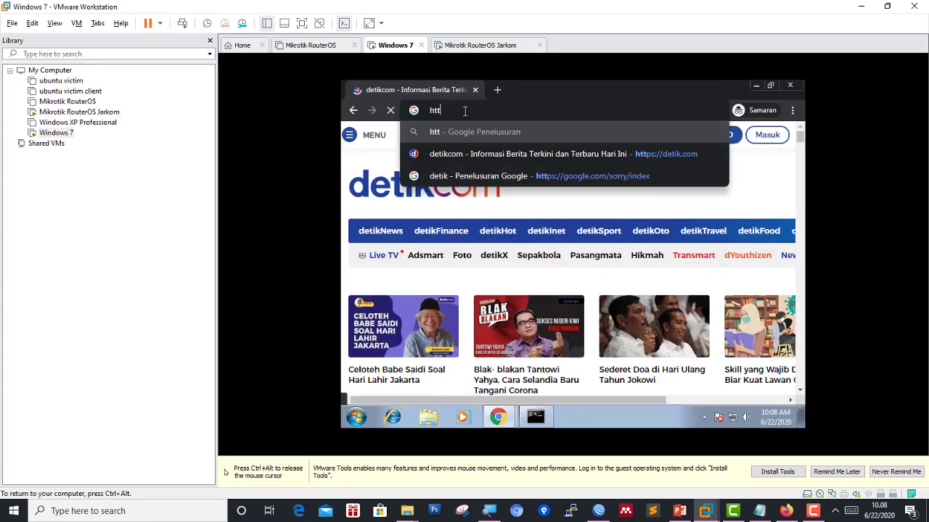
{"action": "type", "text": "p://detik.com"}
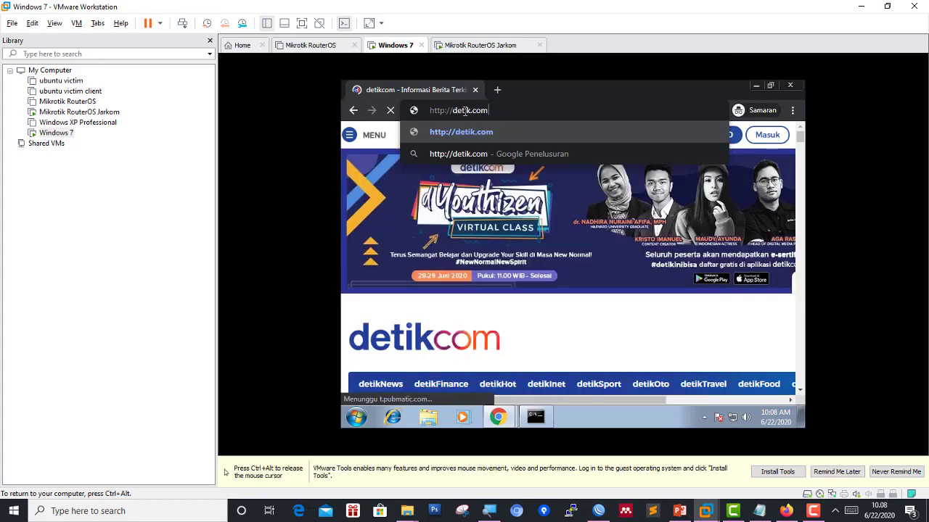
{"action": "key", "text": "Return"}
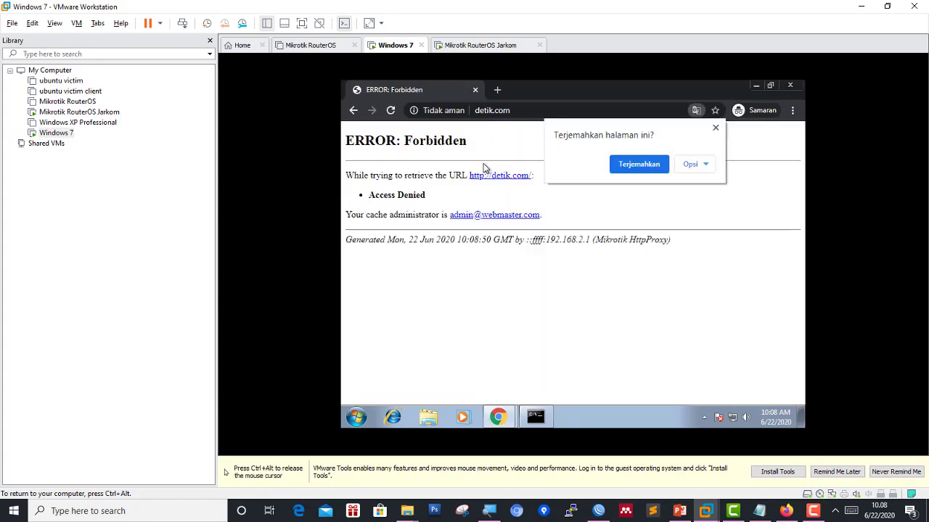
{"action": "left_click", "coordinate": [715, 130]}
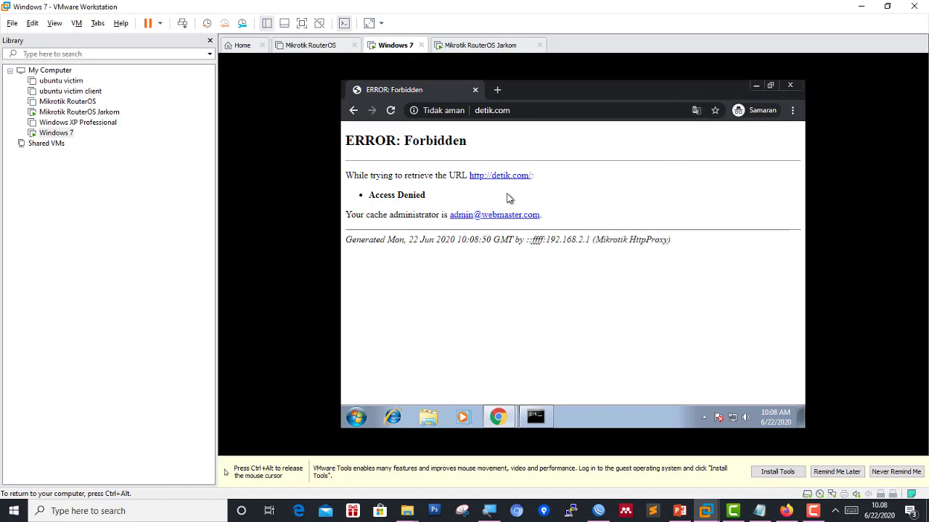
{"action": "left_click_drag", "start_coordinate": [377, 207], "coordinate": [411, 194]}
{"action": "left_click", "coordinate": [401, 222]}
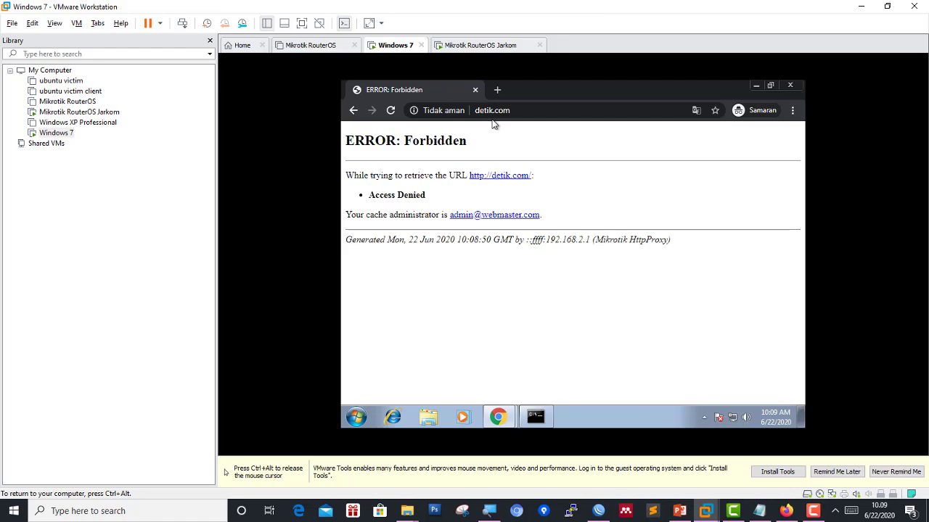
{"action": "left_click", "coordinate": [526, 110]}
{"action": "left_click", "coordinate": [526, 110]}
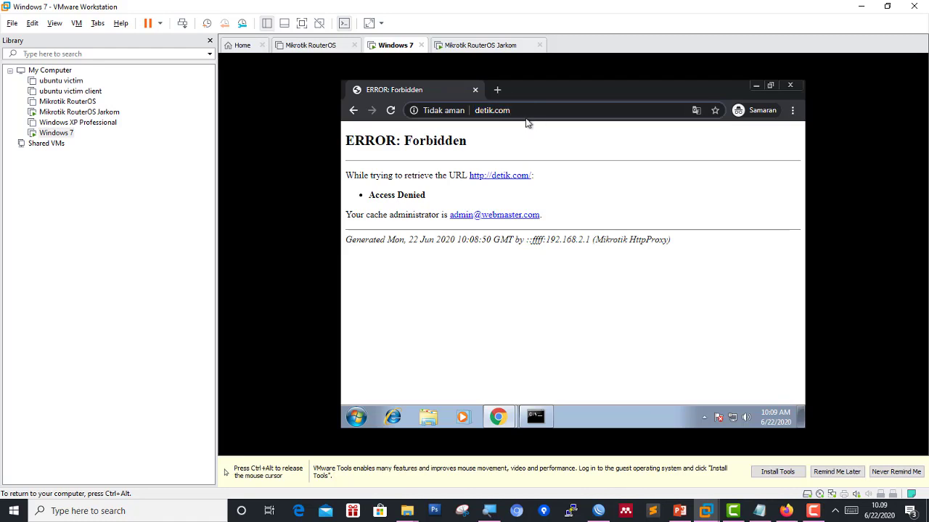
{"action": "left_click", "coordinate": [525, 115]}
Switch back to WinBox and open the web proxy's access list.
{"action": "key", "text": "ctrl+alt"}
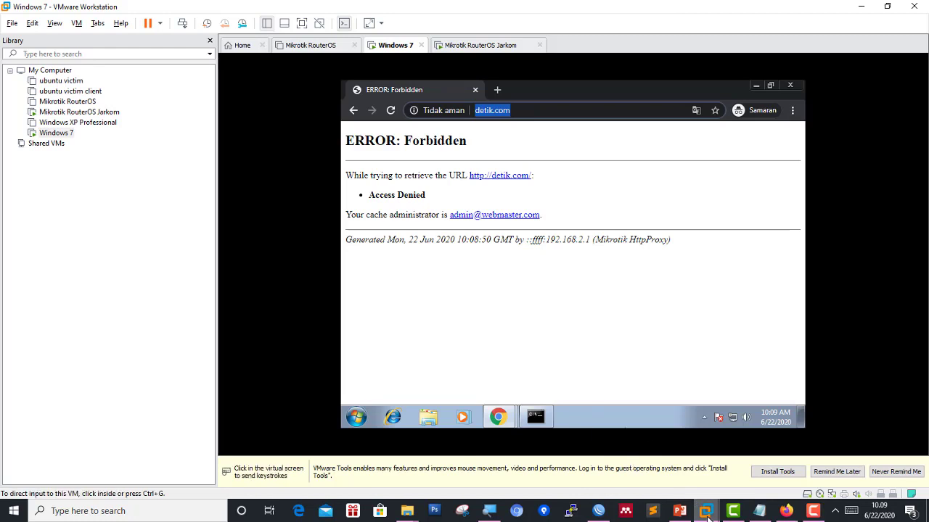
{"action": "left_click", "coordinate": [599, 511]}
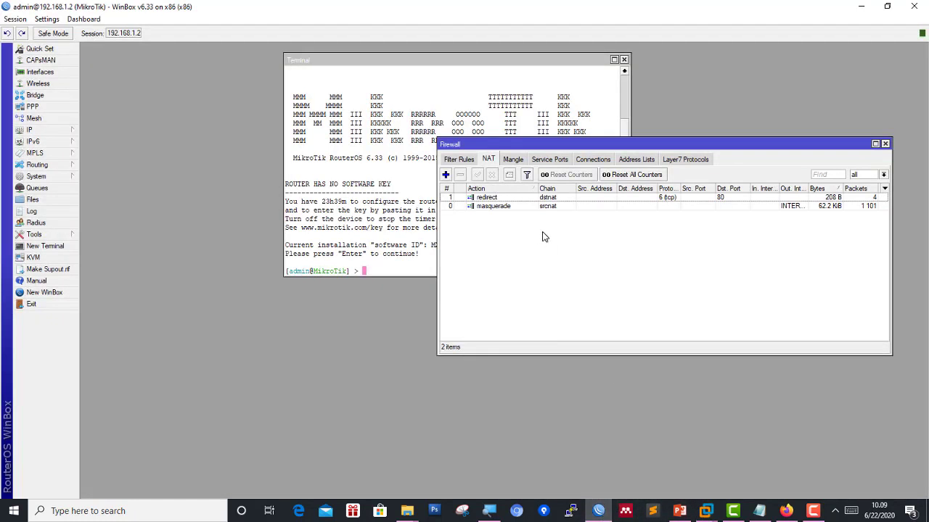
{"action": "left_click", "coordinate": [51, 131]}
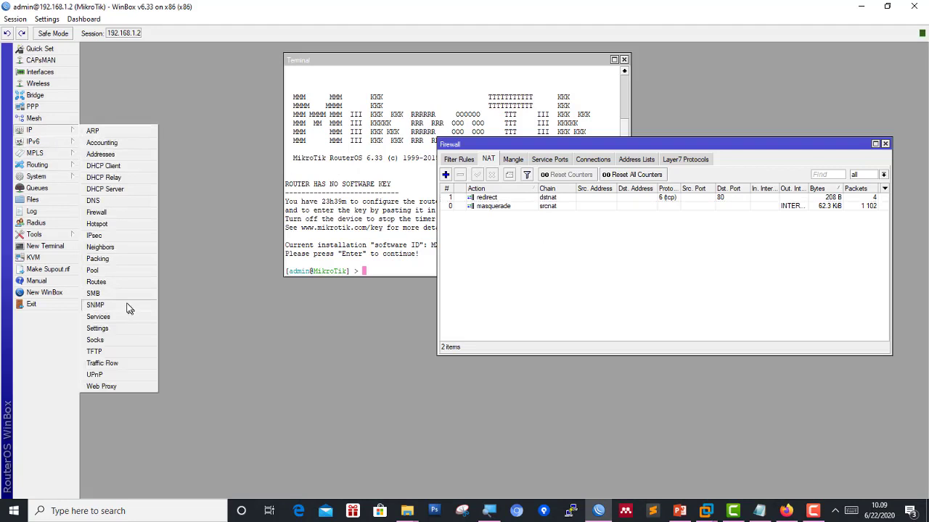
{"action": "left_click", "coordinate": [109, 386]}
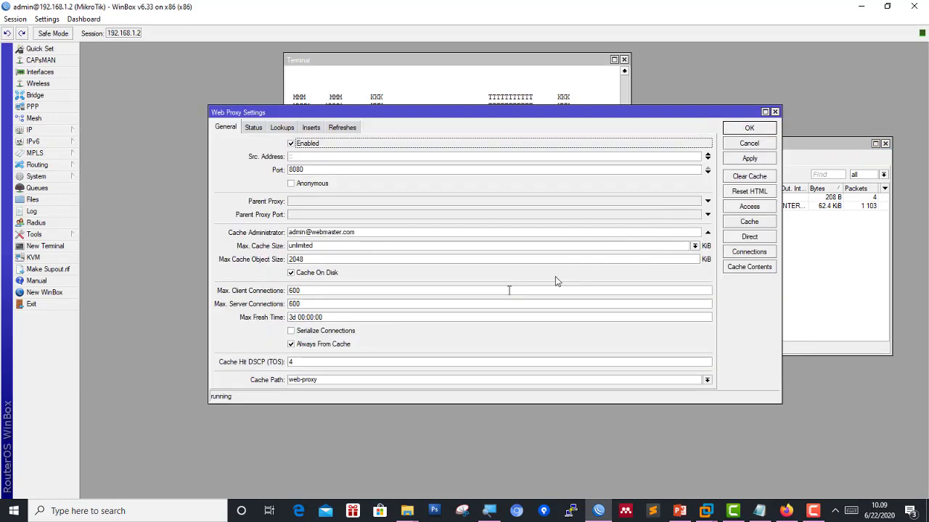
{"action": "left_click", "coordinate": [743, 209]}
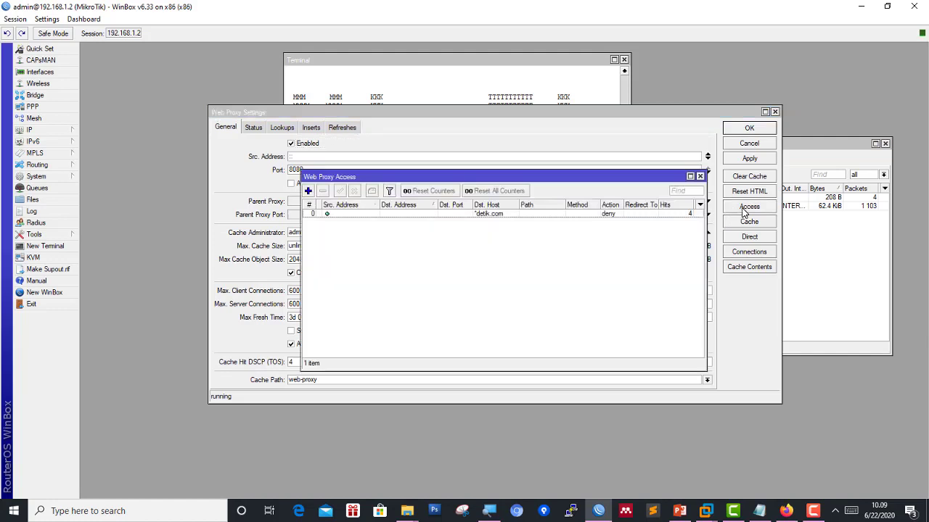
Create a web proxy rule with destination host *mikrotik.co.id, action deny, and redirection to kompas.com.
{"action": "left_click", "coordinate": [309, 191]}
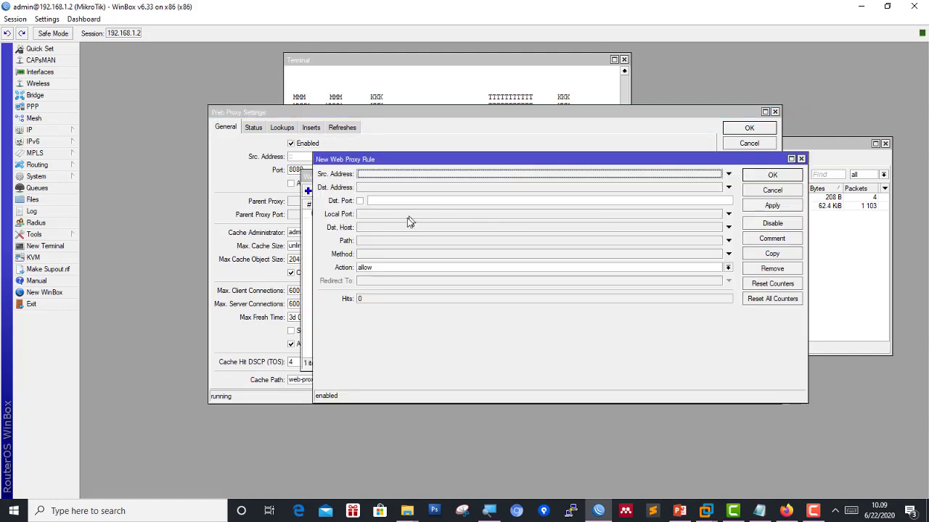
{"action": "left_click", "coordinate": [368, 228]}
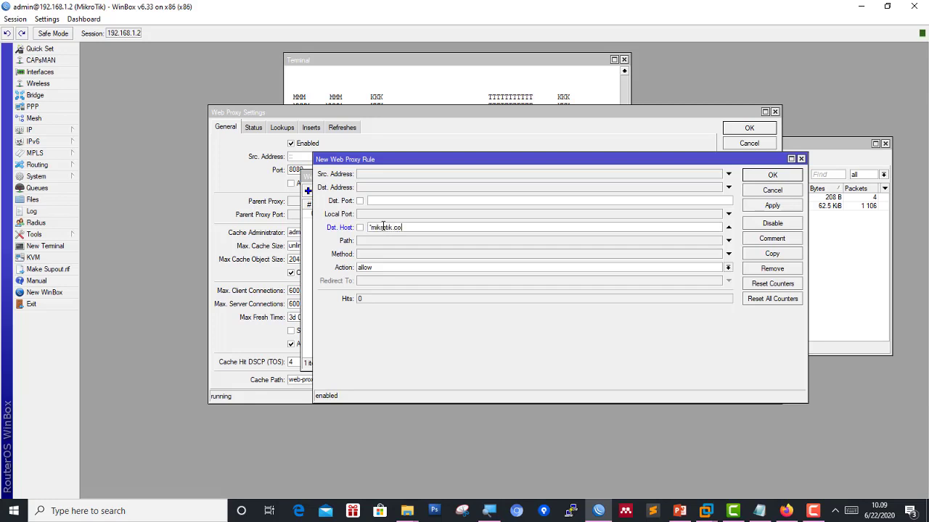
{"action": "left_click", "coordinate": [389, 268]}
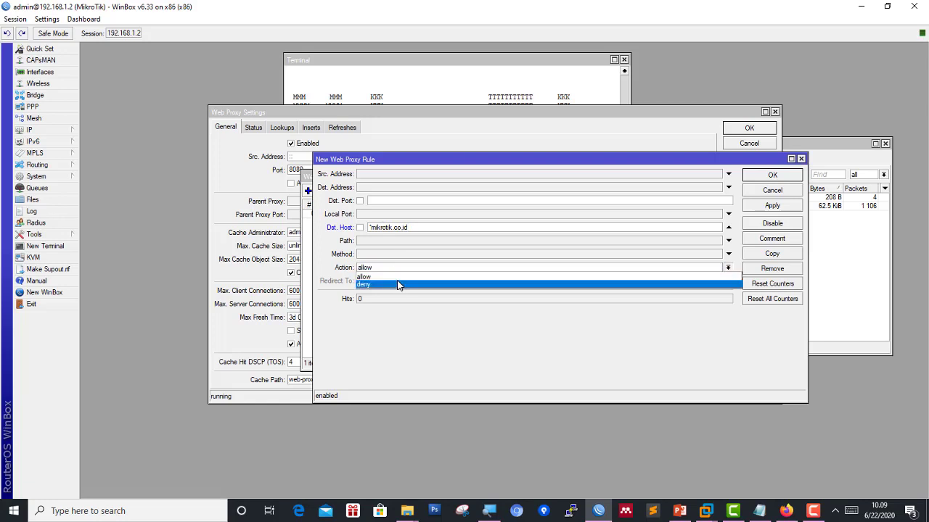
{"action": "left_click", "coordinate": [397, 285]}
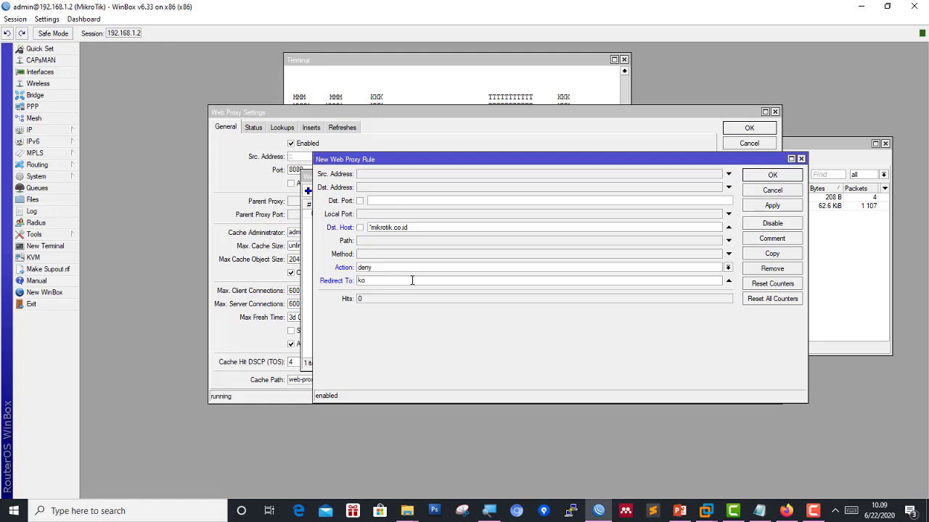
{"action": "type", "text": "k"}
Magnify the new rule's form to 200% to examine its host, action and redirect values, and return to 100%.
{"action": "left_click", "coordinate": [489, 511]}
{"action": "left_click", "coordinate": [590, 274]}
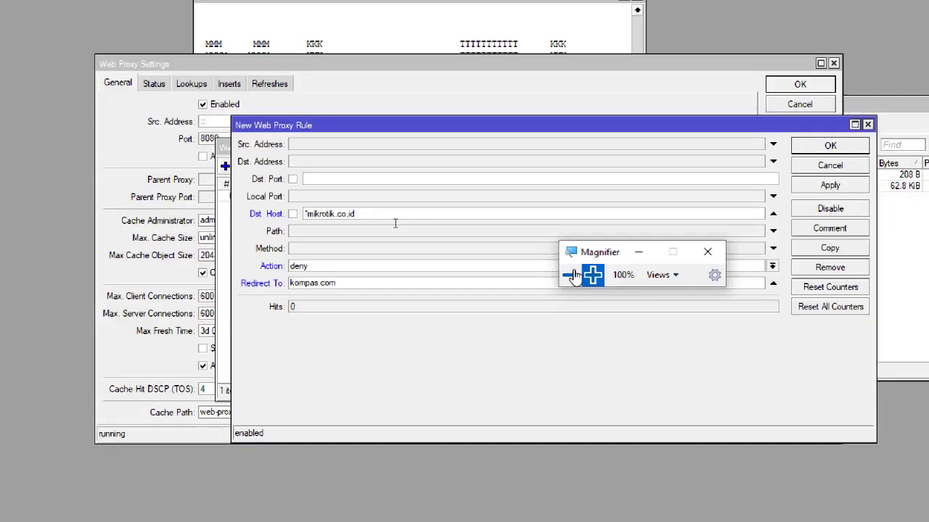
{"action": "left_click_drag", "start_coordinate": [288, 203], "coordinate": [294, 203]}
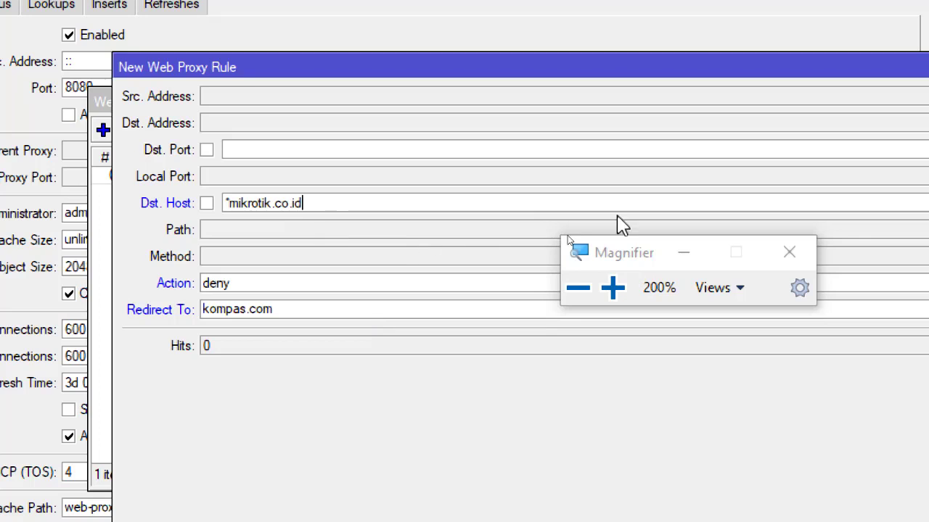
{"action": "left_click", "coordinate": [589, 294]}
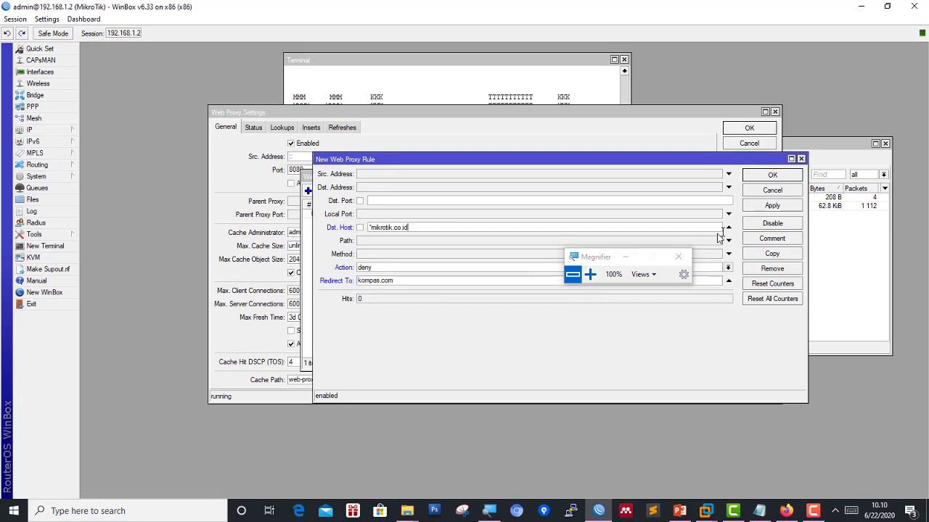
Save the new proxy rule, and close the access list and the web proxy settings.
{"action": "left_click", "coordinate": [752, 212]}
{"action": "left_click", "coordinate": [772, 175]}
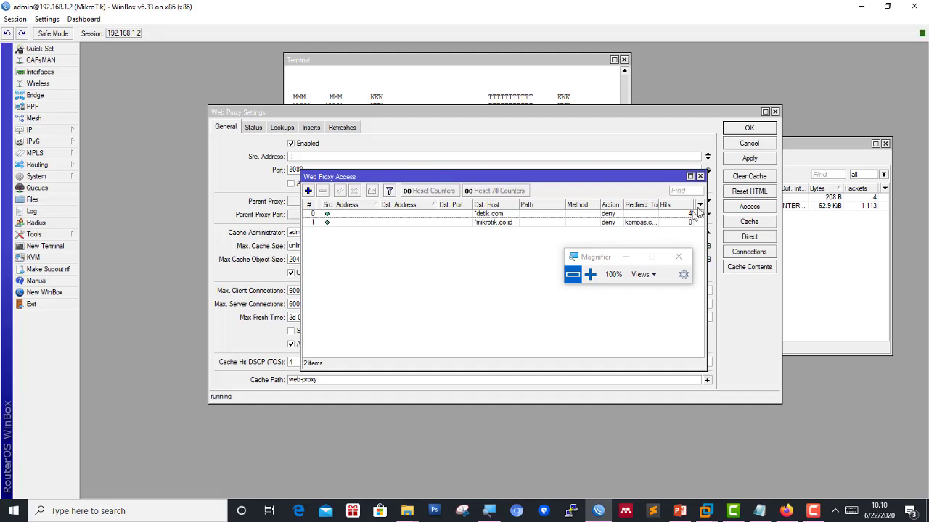
{"action": "left_click", "coordinate": [700, 177]}
{"action": "left_click", "coordinate": [749, 128]}
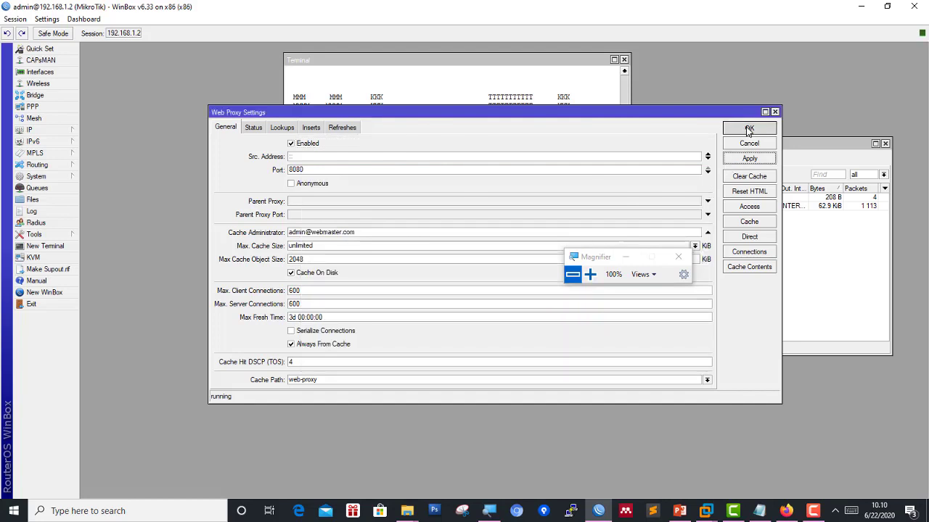
Switch to the Windows 7 virtual machine in VMware and load mikrotik.co.id in the second incognito tab to test the redirection.
{"action": "mouse_move", "coordinate": [602, 512]}
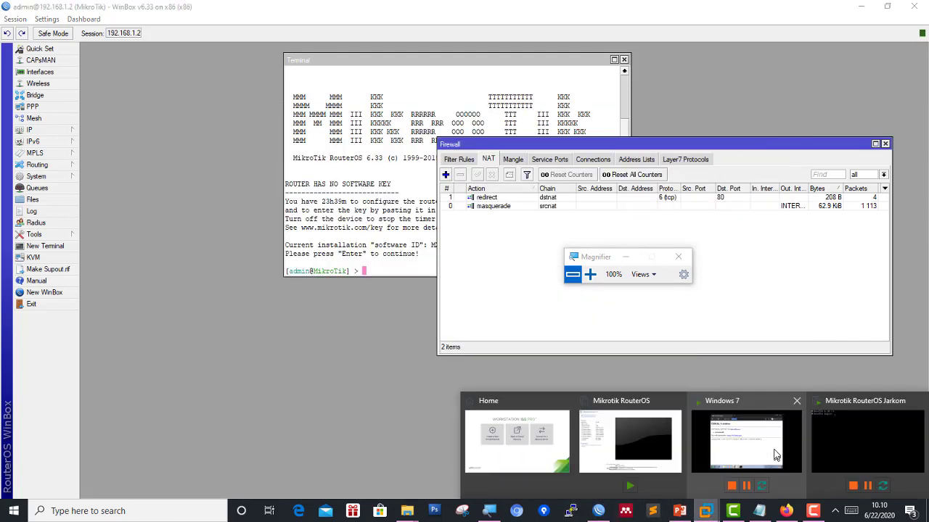
{"action": "left_click", "coordinate": [777, 451]}
{"action": "left_click", "coordinate": [497, 90]}
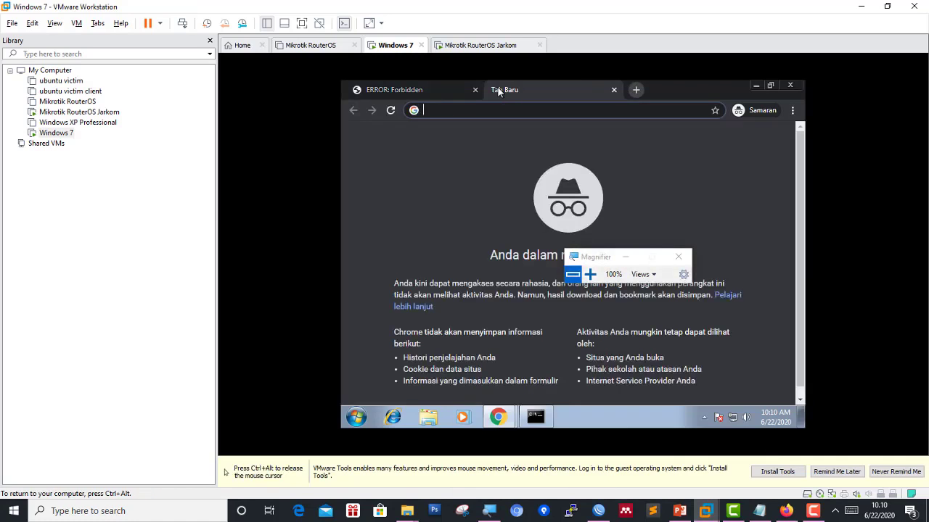
{"action": "type", "text": "mikrotik.com."}
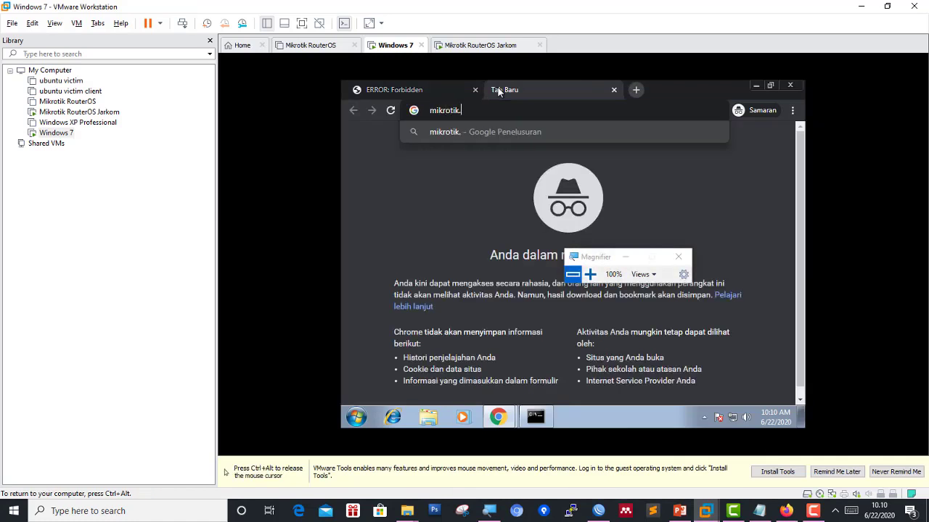
{"action": "key", "text": "BackSpace"}
{"action": "key", "text": "BackSpace"}
{"action": "type", "text": ".id"}
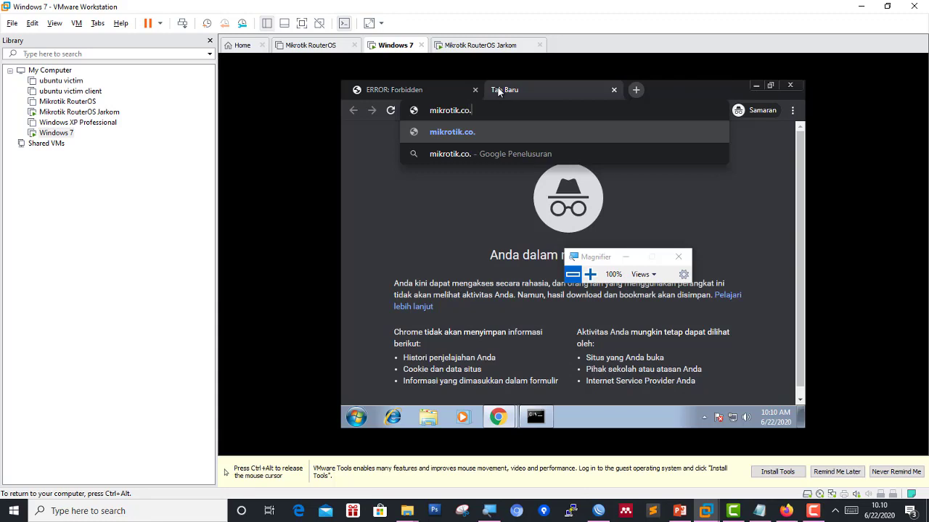
{"action": "key", "text": "Return"}
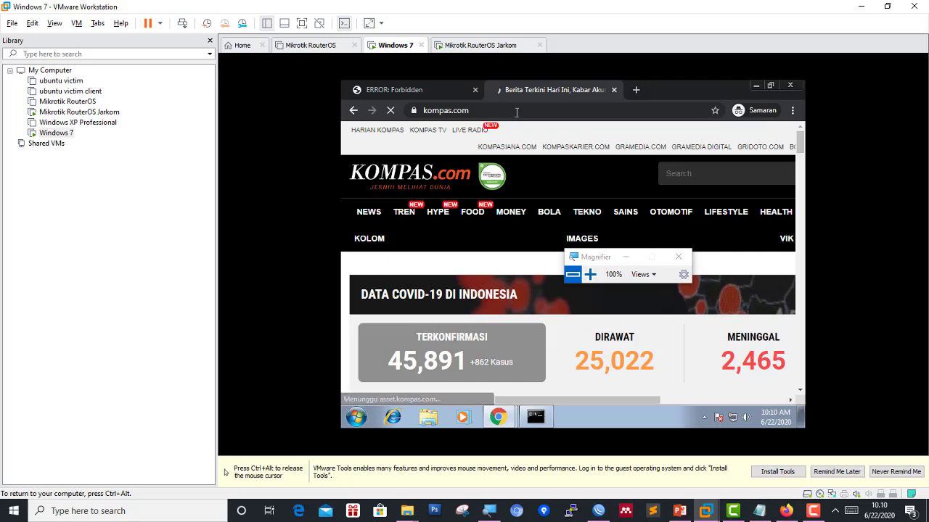
Show the redirected page's full address and compare the page with the detik.com tab.
{"action": "left_click", "coordinate": [518, 111]}
{"action": "left_click", "coordinate": [518, 110]}
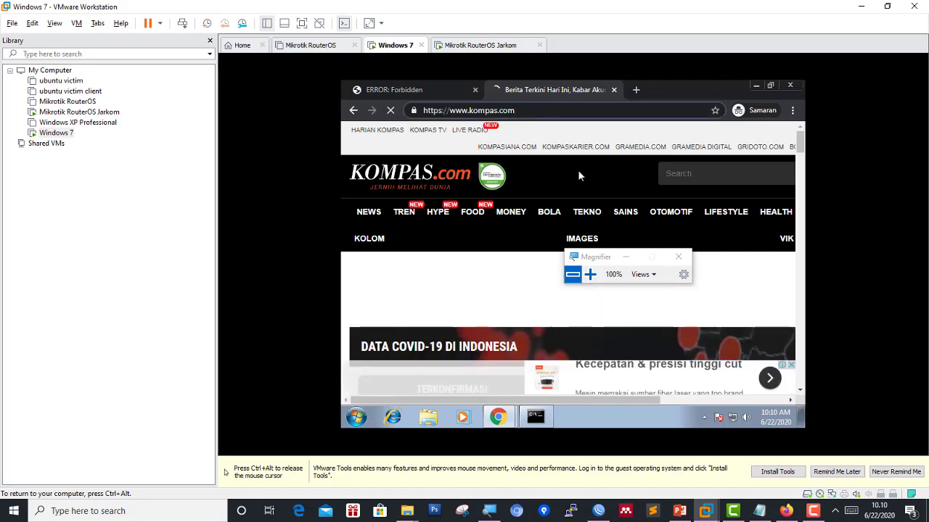
{"action": "mouse_move", "coordinate": [612, 211]}
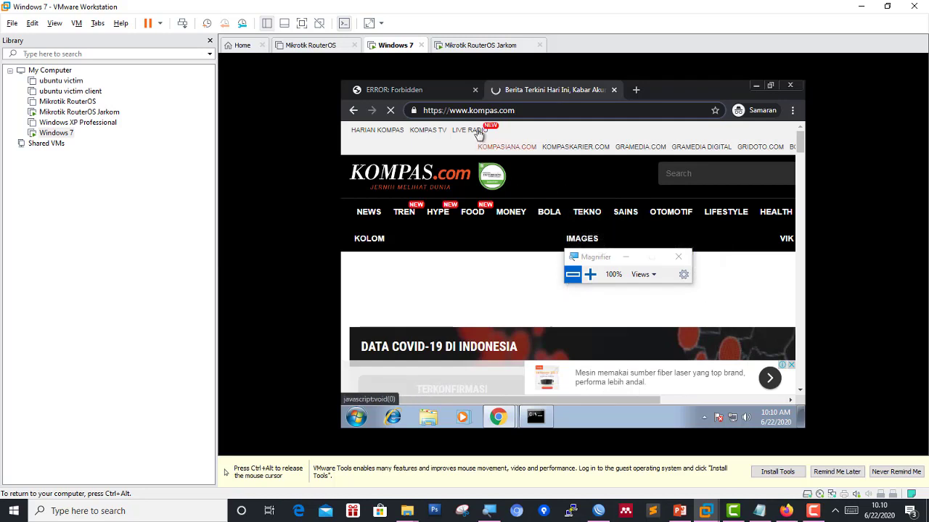
{"action": "left_click", "coordinate": [438, 96]}
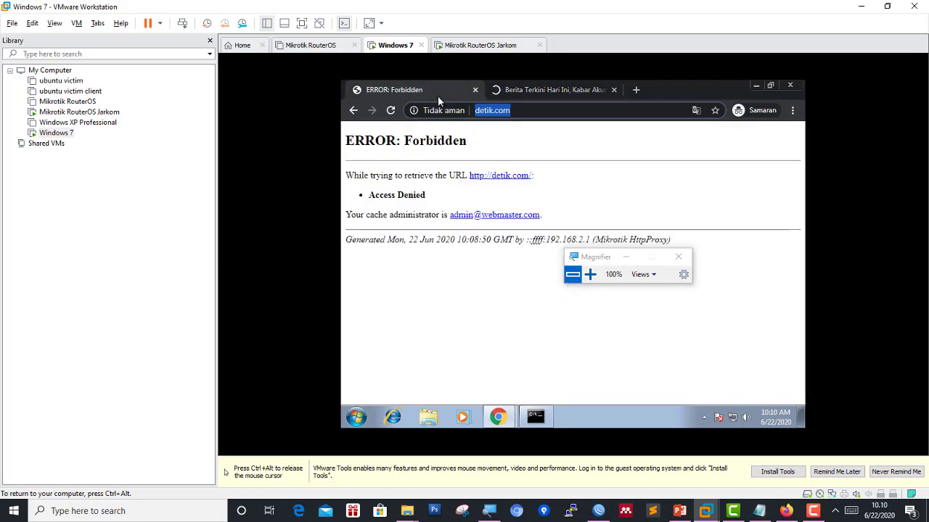
{"action": "left_click", "coordinate": [526, 96]}
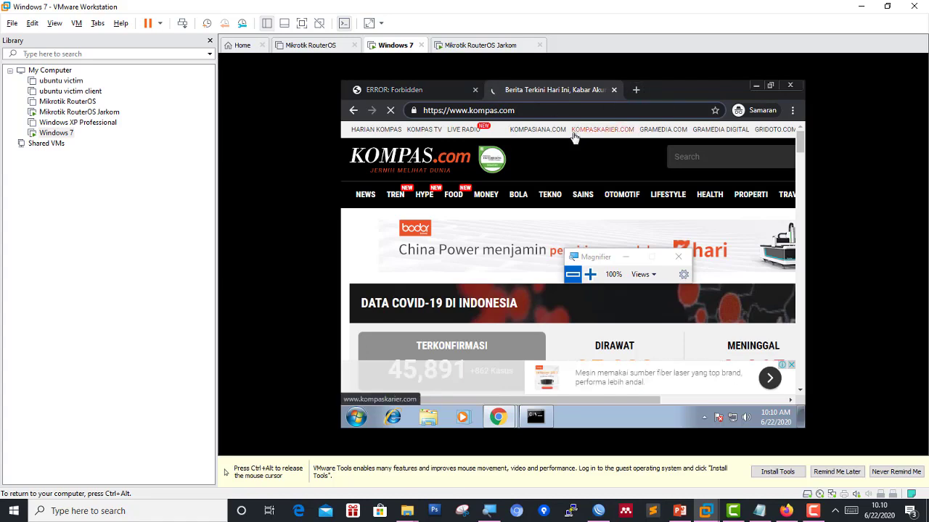
Open another incognito tab and load the google.com home page.
{"action": "left_click", "coordinate": [634, 90]}
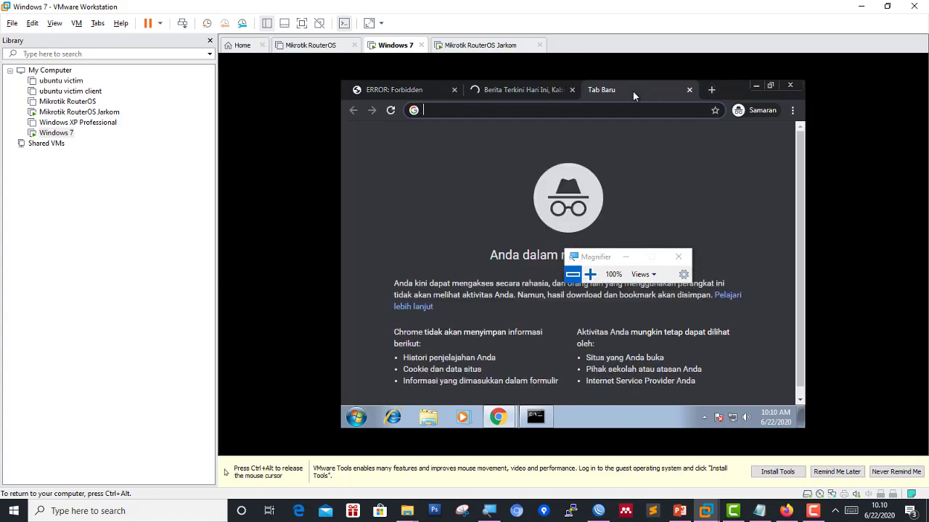
{"action": "type", "text": "g"}
{"action": "key", "text": "Return"}
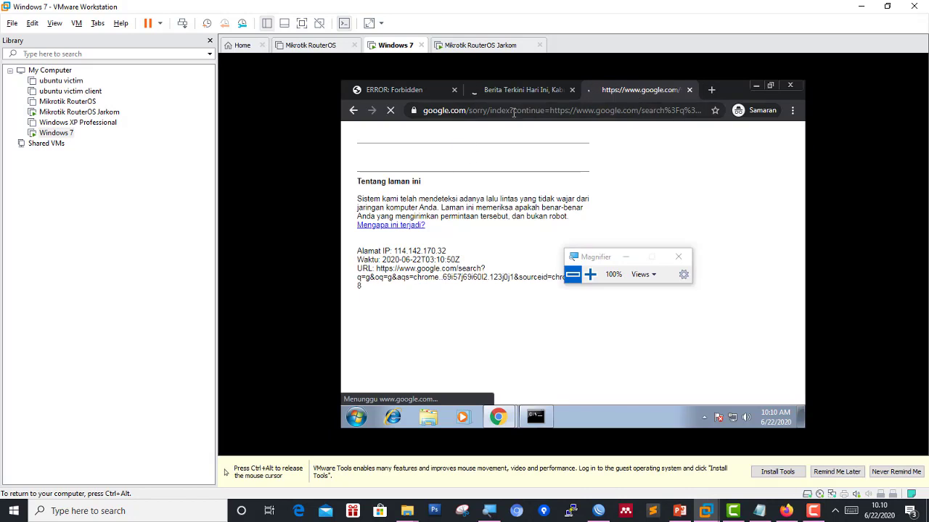
{"action": "left_click", "coordinate": [512, 111]}
{"action": "type", "text": "google.co"}
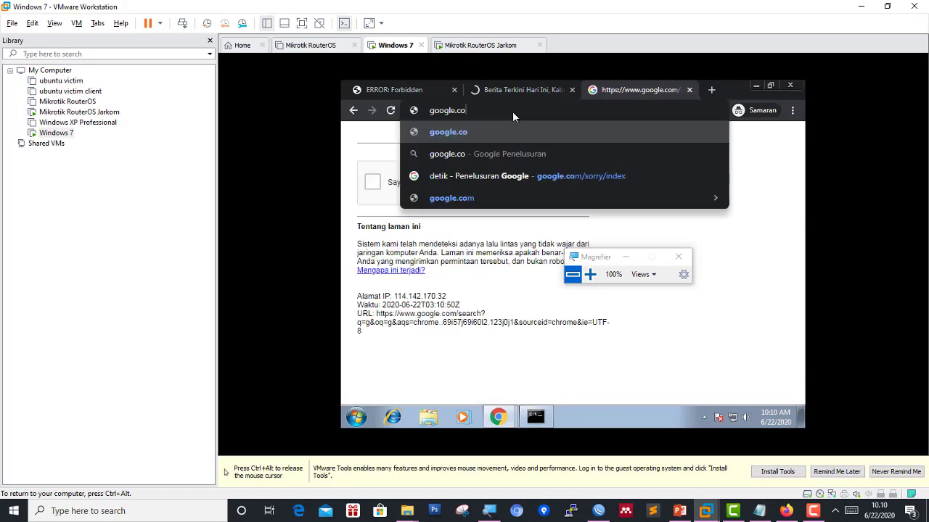
{"action": "key", "text": "Return"}
Search Google for tribune.
{"action": "type", "text": "t"}
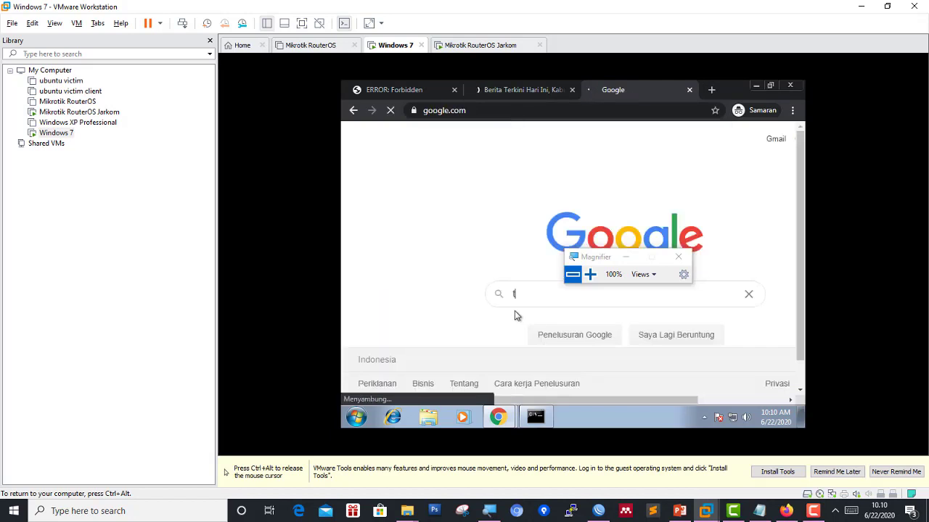
{"action": "type", "text": "ribune"}
{"action": "key", "text": "Down"}
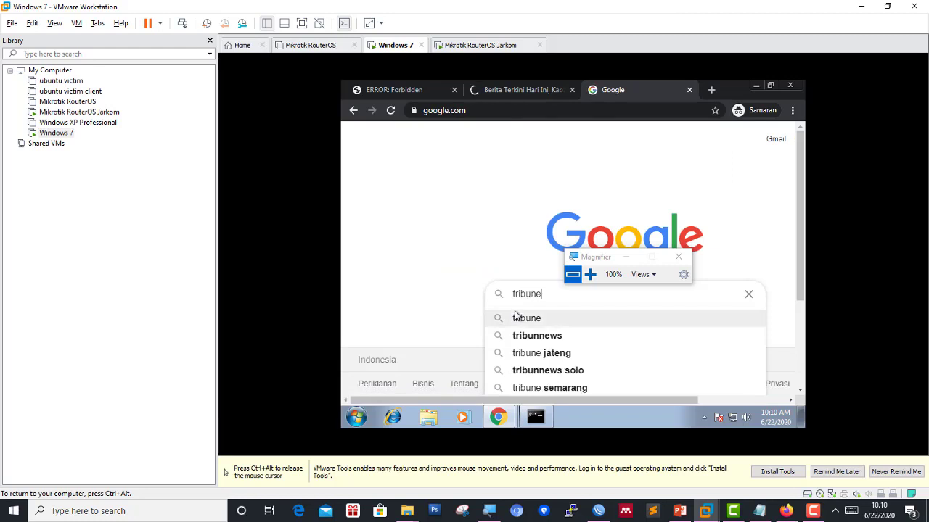
{"action": "key", "text": "Down"}
{"action": "key", "text": "Return"}
Start the reCAPTCHA check, mark the four squares around the motorcycle, and continue to the next challenge.
{"action": "left_click", "coordinate": [418, 190]}
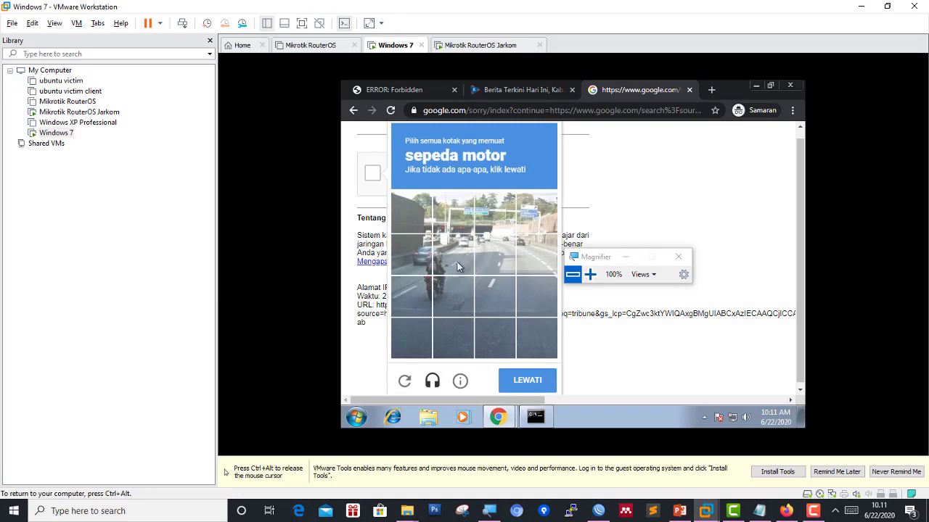
{"action": "left_click", "coordinate": [453, 294]}
{"action": "left_click", "coordinate": [413, 294]}
{"action": "left_click", "coordinate": [425, 258]}
{"action": "left_click", "coordinate": [453, 255]}
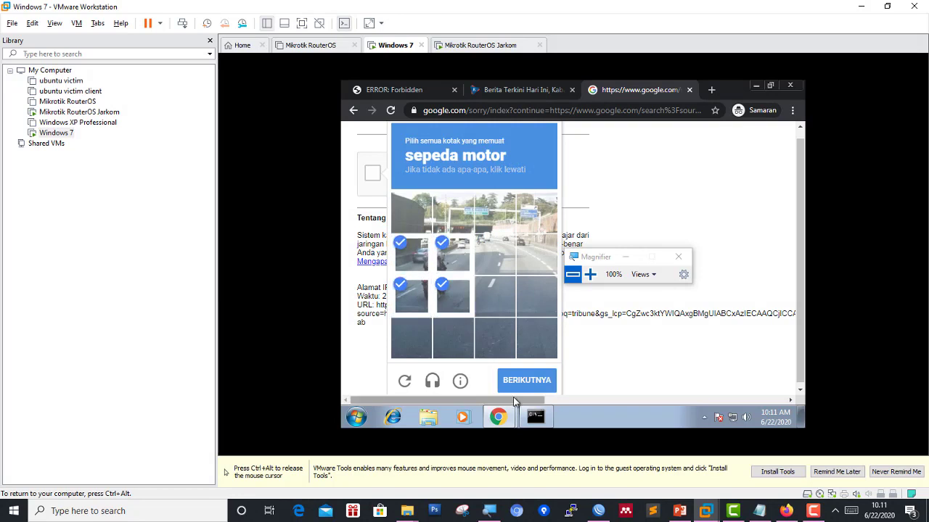
{"action": "left_click", "coordinate": [516, 384]}
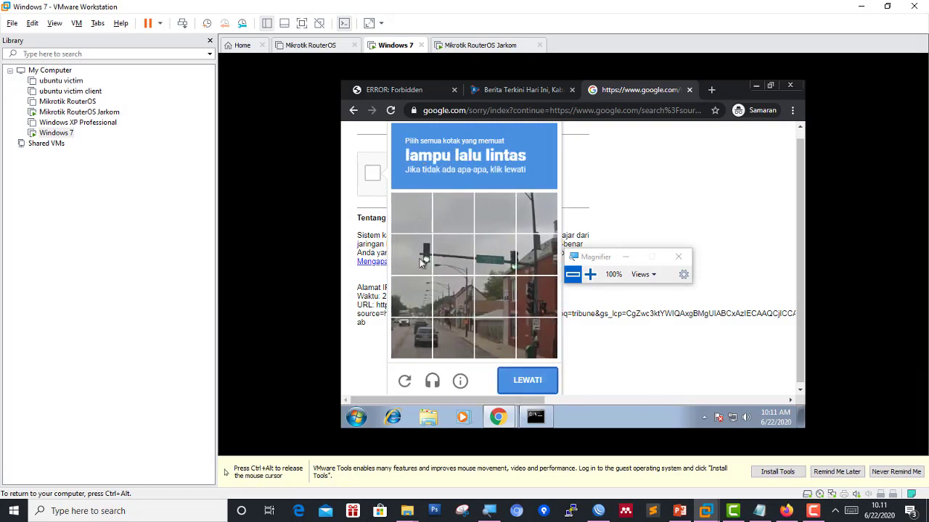
Mark the whole second row and the lower two squares of the last column for traffic lights, and submit them.
{"action": "left_click", "coordinate": [421, 263]}
{"action": "left_click", "coordinate": [454, 256]}
{"action": "left_click", "coordinate": [496, 255]}
{"action": "left_click", "coordinate": [536, 255]}
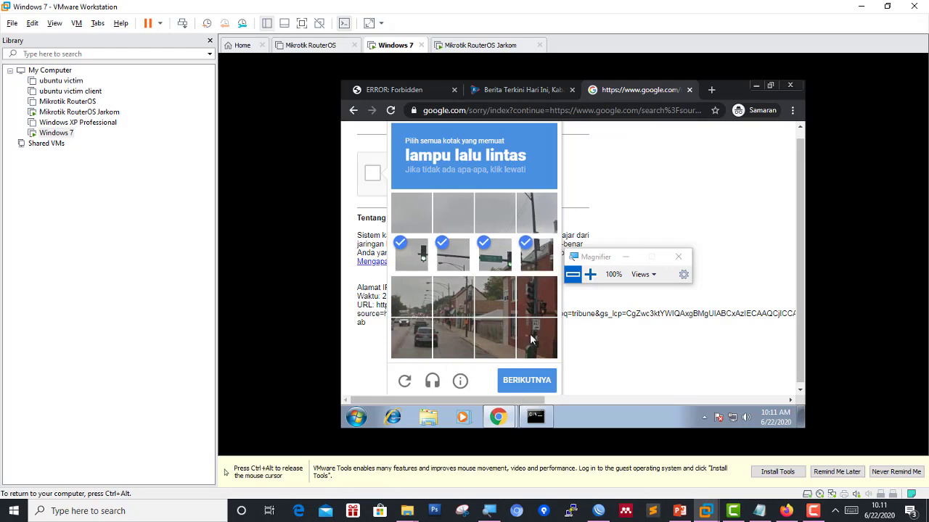
{"action": "left_click", "coordinate": [530, 339]}
{"action": "left_click", "coordinate": [536, 298]}
{"action": "left_click", "coordinate": [511, 382]}
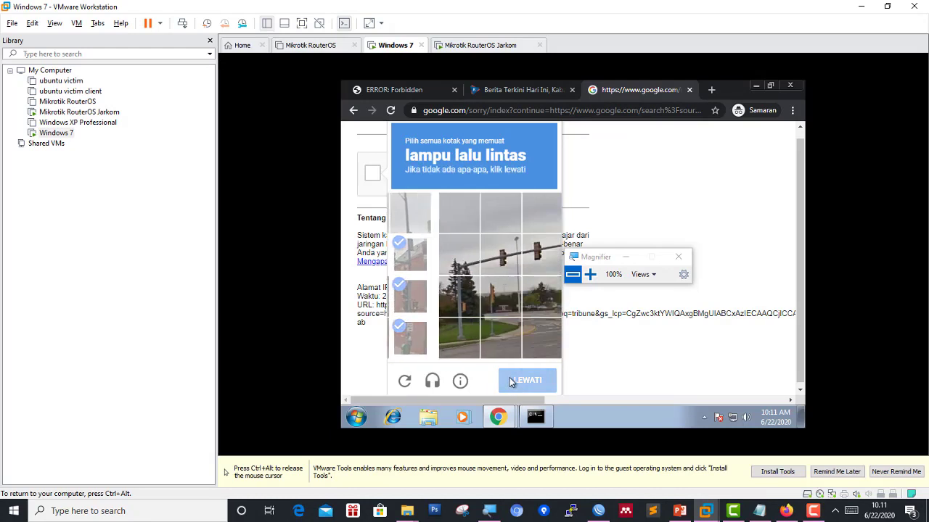
Mark the three traffic light squares in the second row of the new intersection image and submit them.
{"action": "left_click", "coordinate": [537, 268]}
{"action": "left_click", "coordinate": [495, 267]}
{"action": "left_click", "coordinate": [462, 270]}
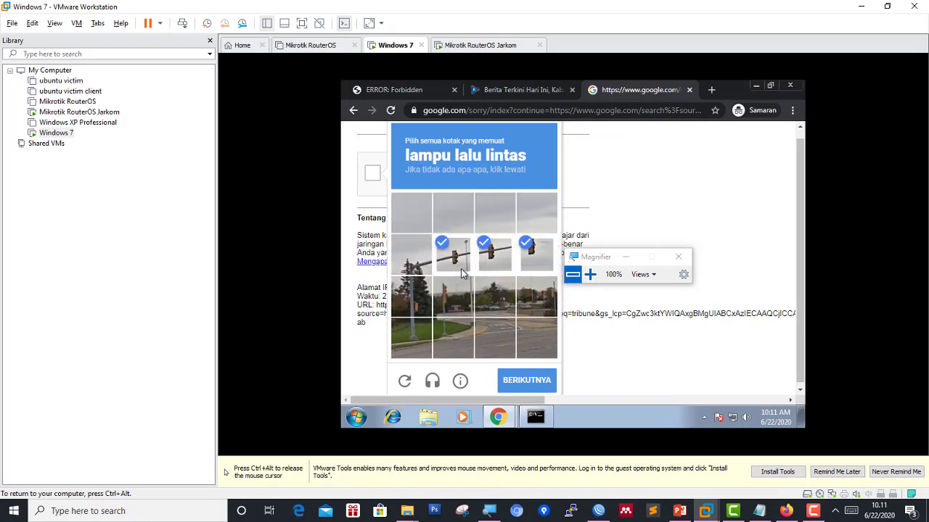
{"action": "left_click", "coordinate": [510, 380]}
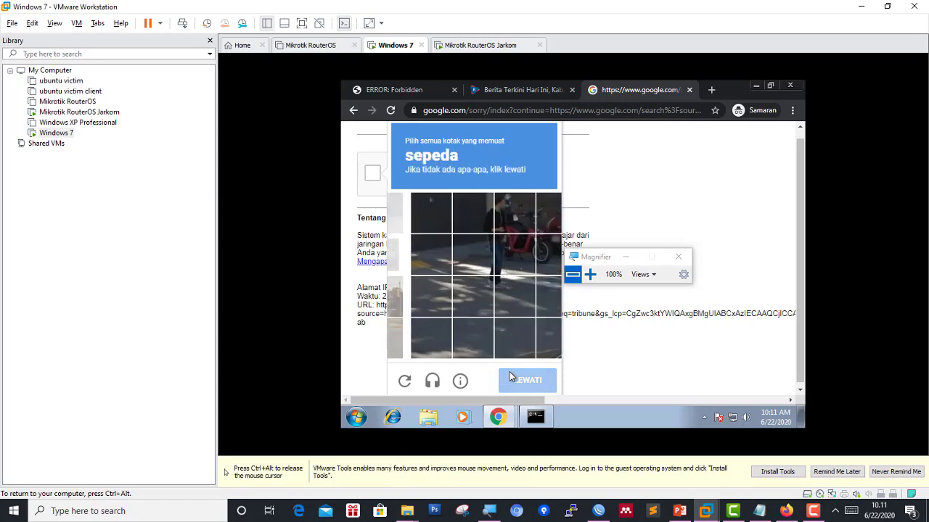
Answer the bicycle (sepeda) image challenge and continue to the next one.
{"action": "left_click", "coordinate": [491, 262]}
{"action": "left_click", "coordinate": [508, 231]}
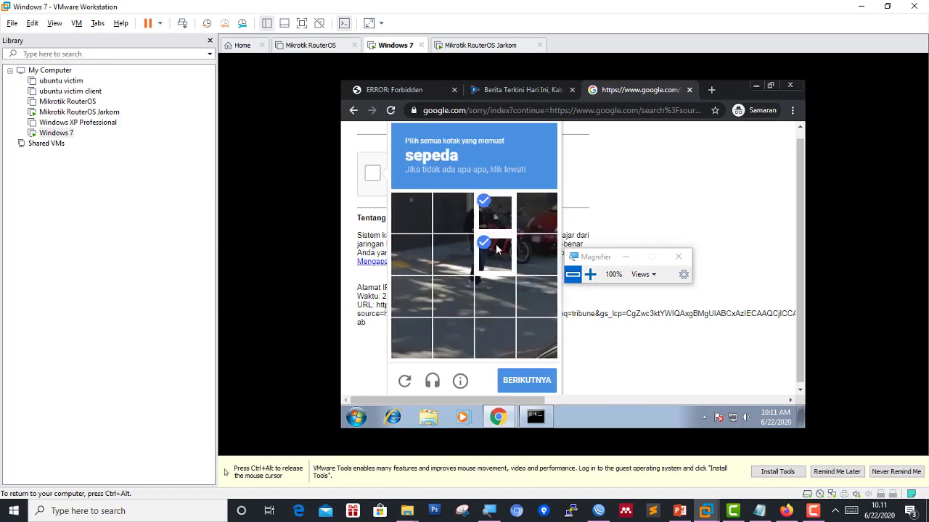
{"action": "left_click", "coordinate": [498, 254]}
{"action": "left_click", "coordinate": [503, 219]}
{"action": "left_click", "coordinate": [521, 377]}
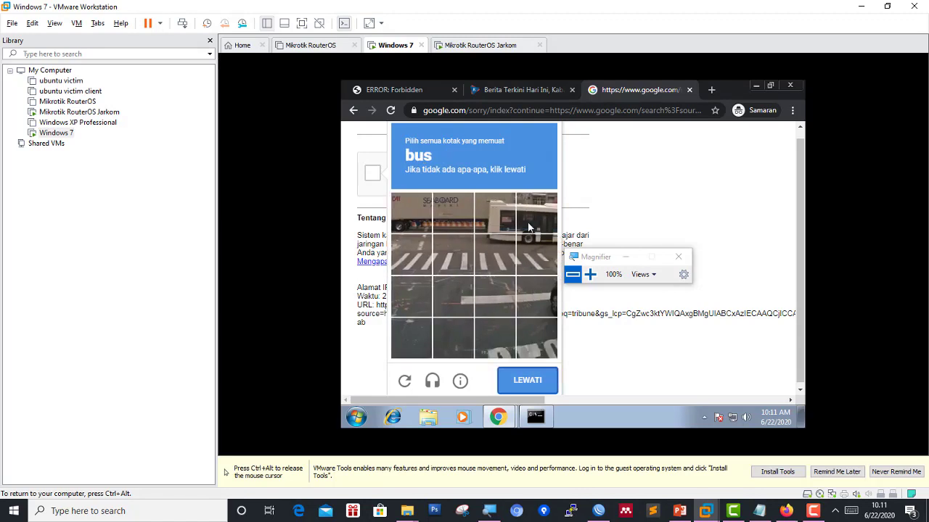
Mark the four squares covering the bus and submit them for verification.
{"action": "left_click", "coordinate": [528, 227]}
{"action": "left_click", "coordinate": [500, 218]}
{"action": "left_click", "coordinate": [533, 253]}
{"action": "left_click", "coordinate": [500, 258]}
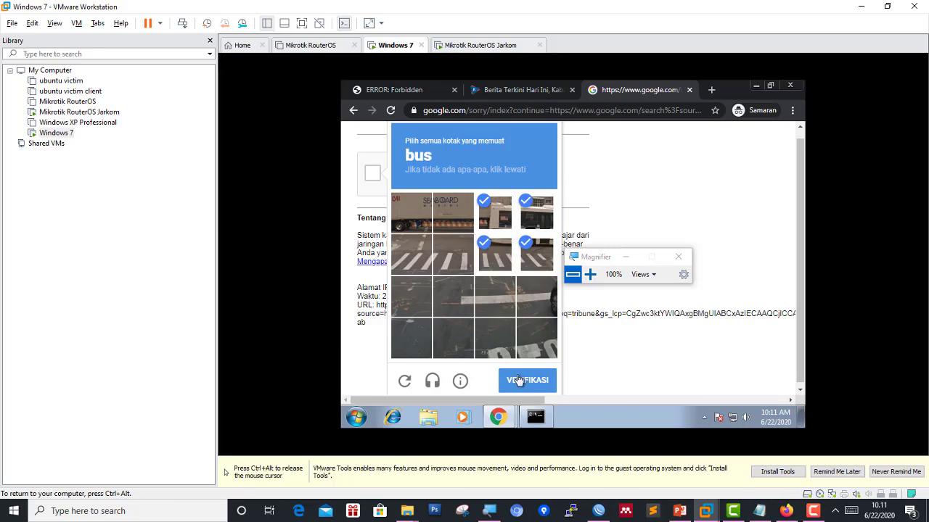
{"action": "left_click", "coordinate": [518, 381]}
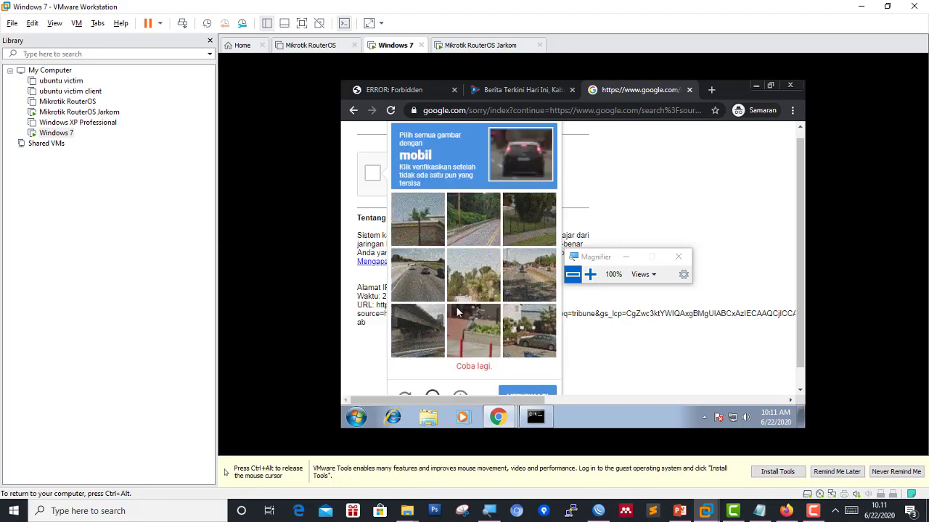
Mark the three squares showing cars (mobil) in the image challenge and submit them for verification.
{"action": "left_click", "coordinate": [416, 291]}
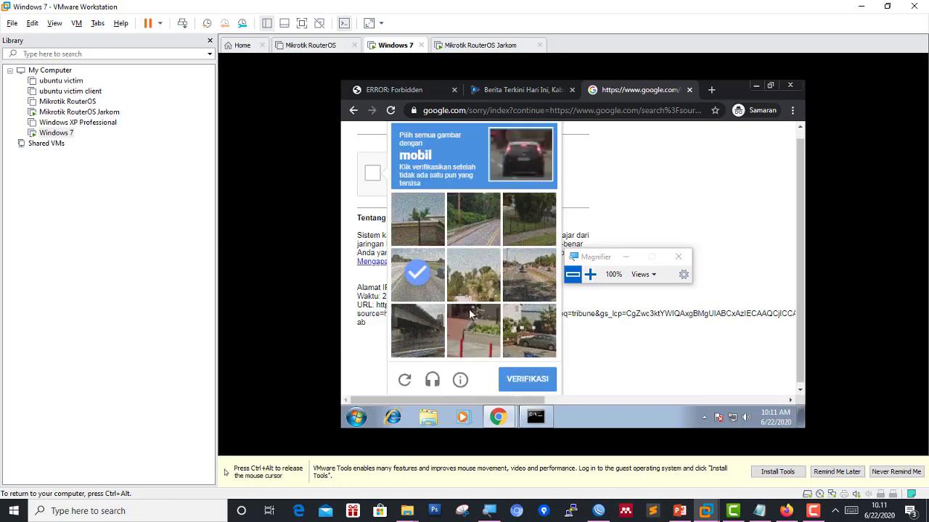
{"action": "left_click", "coordinate": [505, 337]}
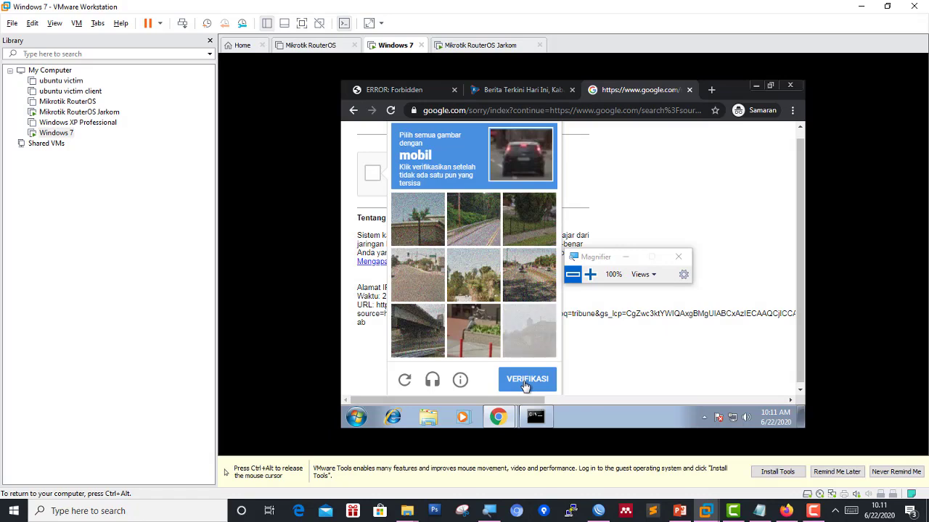
{"action": "left_click", "coordinate": [524, 381]}
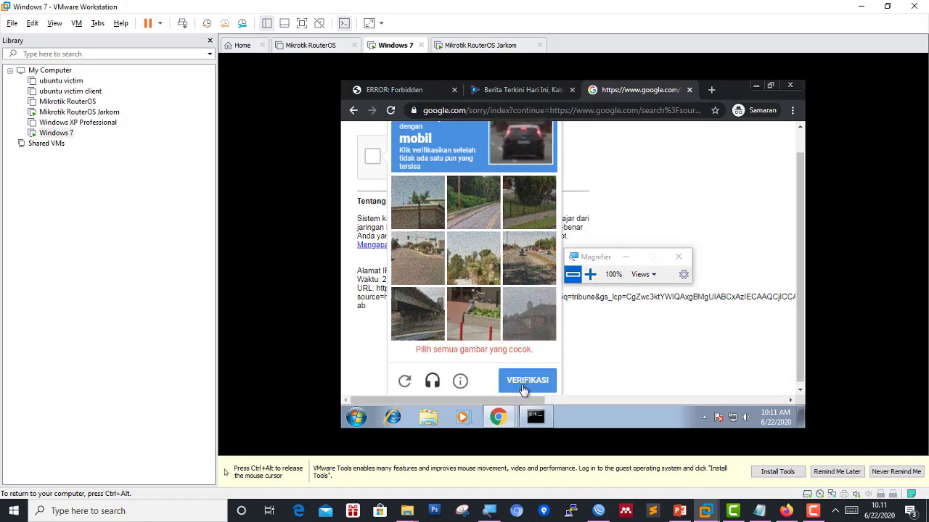
{"action": "left_click", "coordinate": [534, 278]}
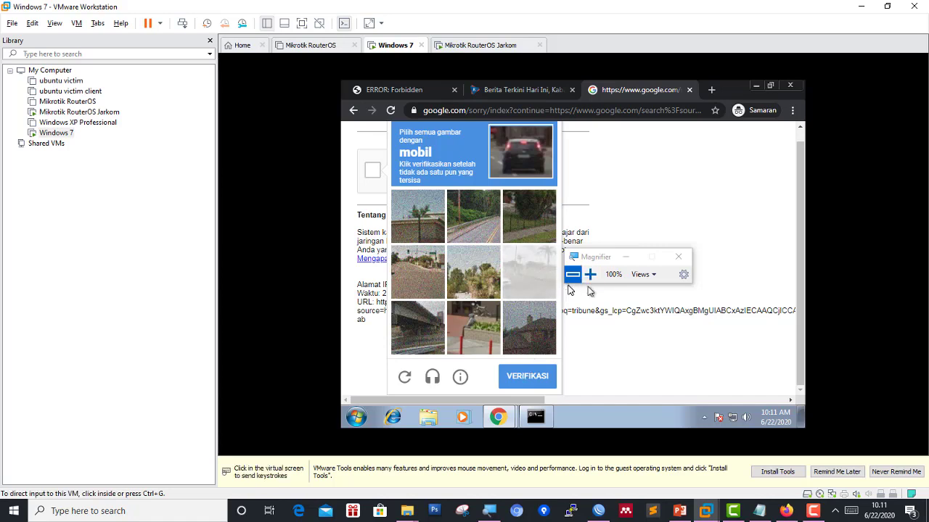
{"action": "left_click", "coordinate": [543, 294]}
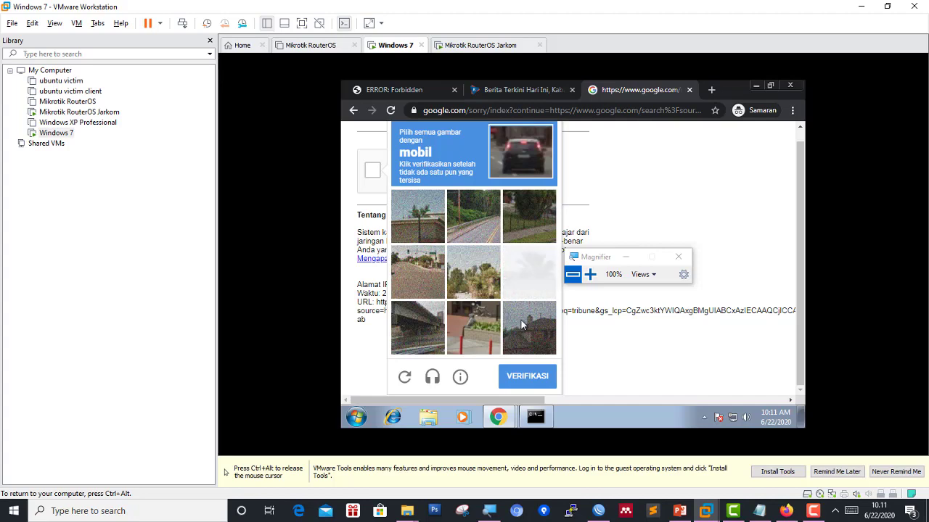
{"action": "left_click", "coordinate": [540, 387]}
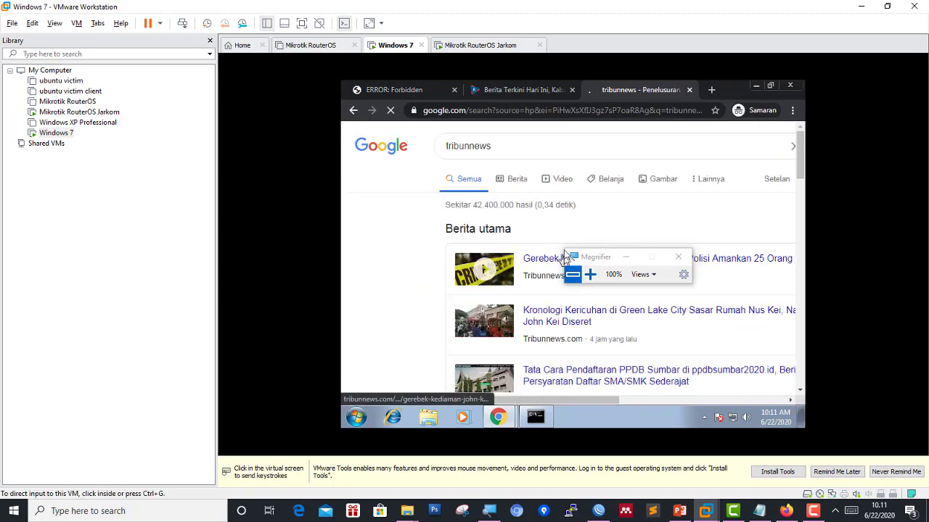
Move the Magnifier window out of the way and open the "News - Tribunnews.com Mobile" search result.
{"action": "scroll", "coordinate": [523, 246], "scroll_direction": "down", "scroll_amount": 10}
{"action": "key", "text": "ctrl+alt"}
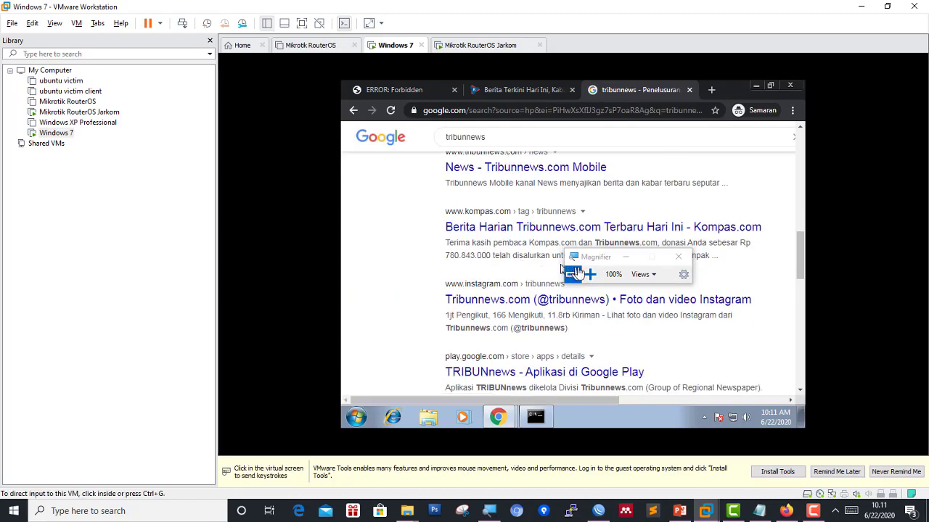
{"action": "left_click_drag", "start_coordinate": [600, 263], "coordinate": [639, 300]}
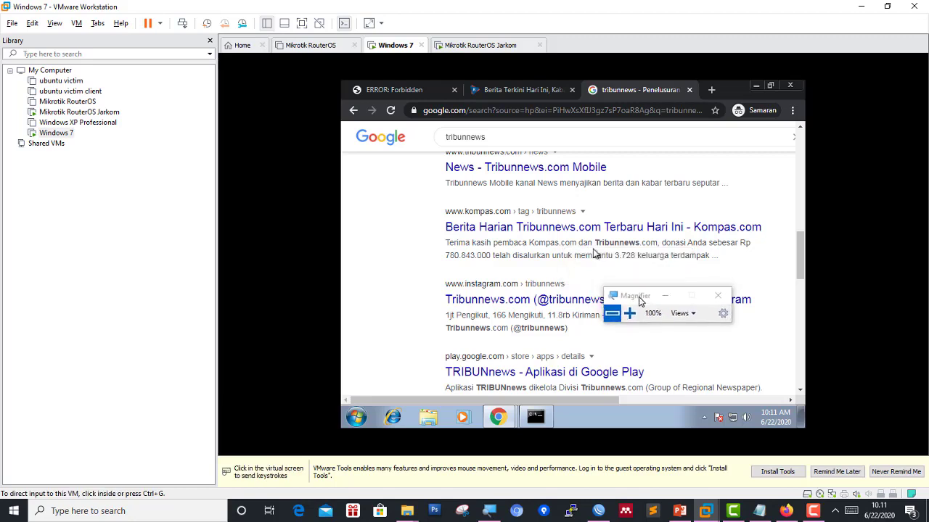
{"action": "scroll", "coordinate": [566, 255], "scroll_direction": "up", "scroll_amount": 1}
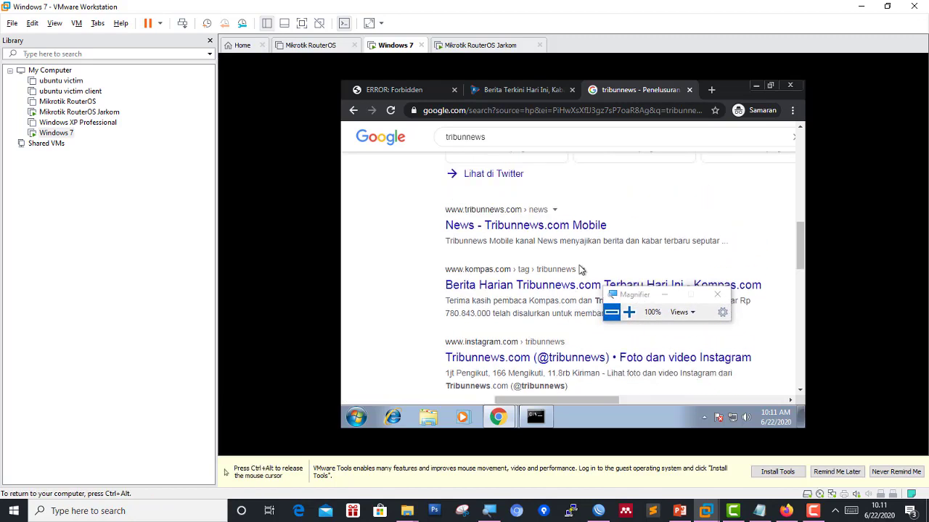
{"action": "left_click", "coordinate": [506, 226]}
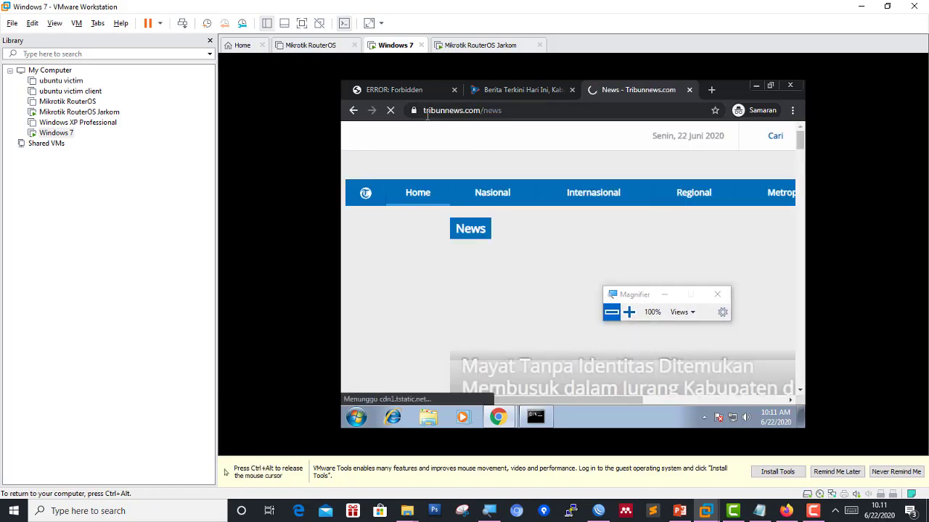
{"action": "left_click", "coordinate": [413, 111]}
{"action": "left_click", "coordinate": [461, 110]}
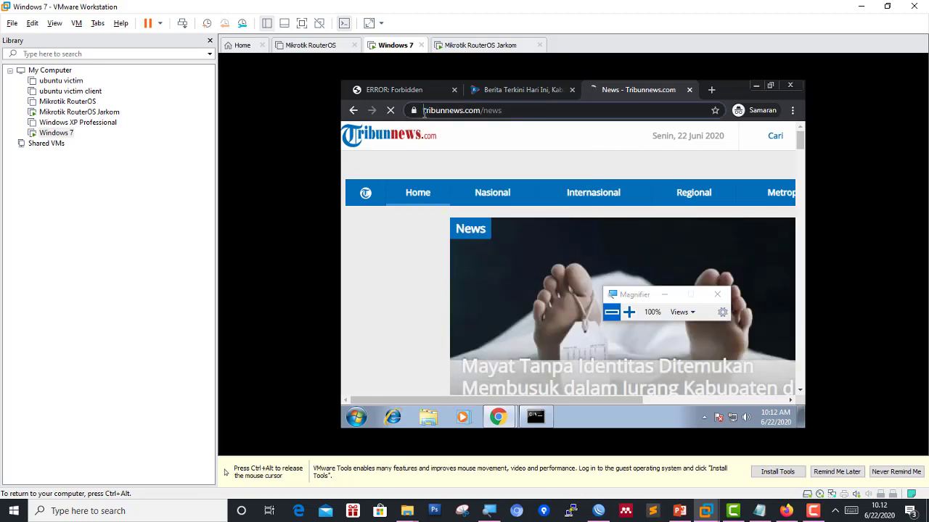
{"action": "key", "text": "Return"}
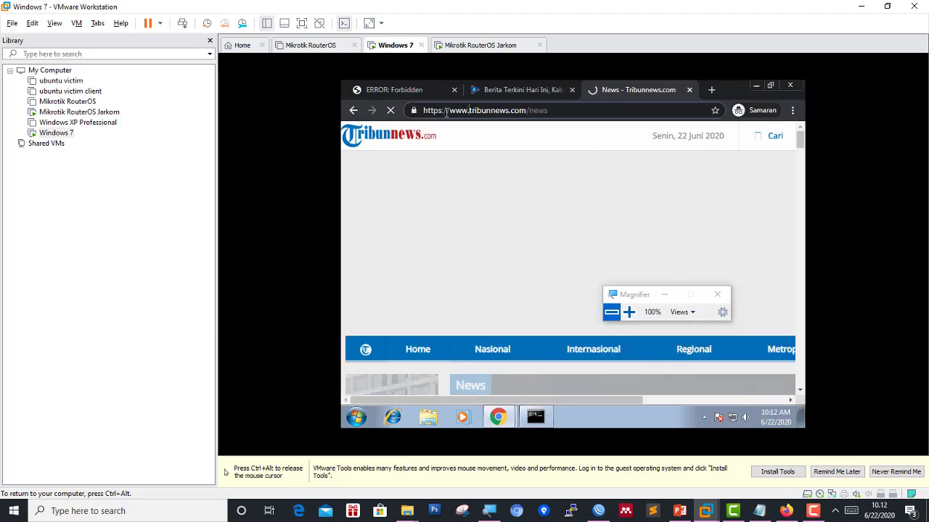
{"action": "key", "text": "BackSpace"}
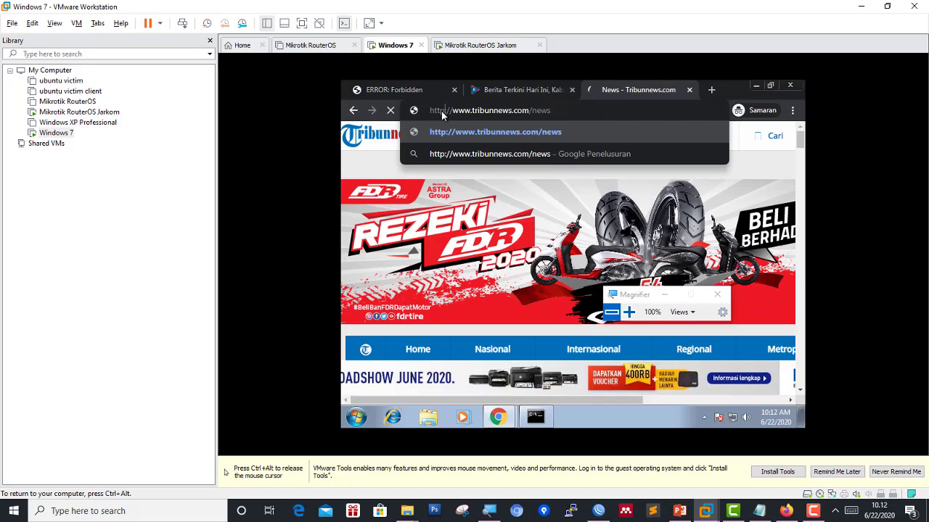
{"action": "key", "text": "BackSpace"}
{"action": "key", "text": "BackSpace"}
{"action": "key", "text": "BackSpace"}
{"action": "key", "text": "BackSpace"}
{"action": "key", "text": "BackSpace"}
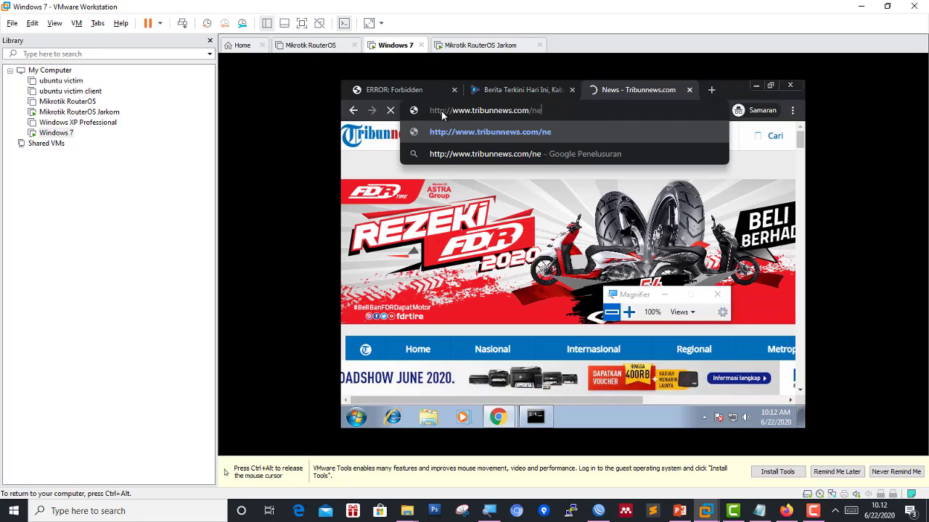
{"action": "key", "text": "Return"}
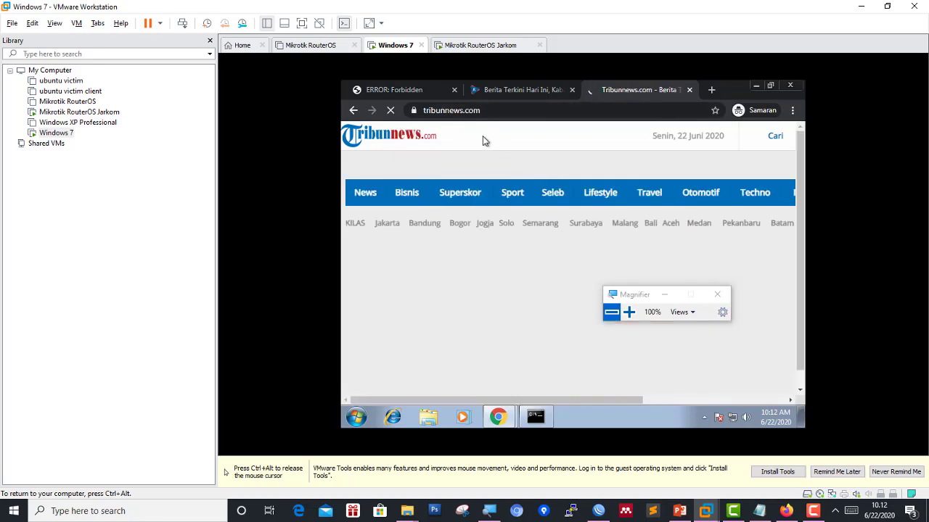
{"action": "left_click", "coordinate": [415, 110]}
{"action": "left_click", "coordinate": [414, 110]}
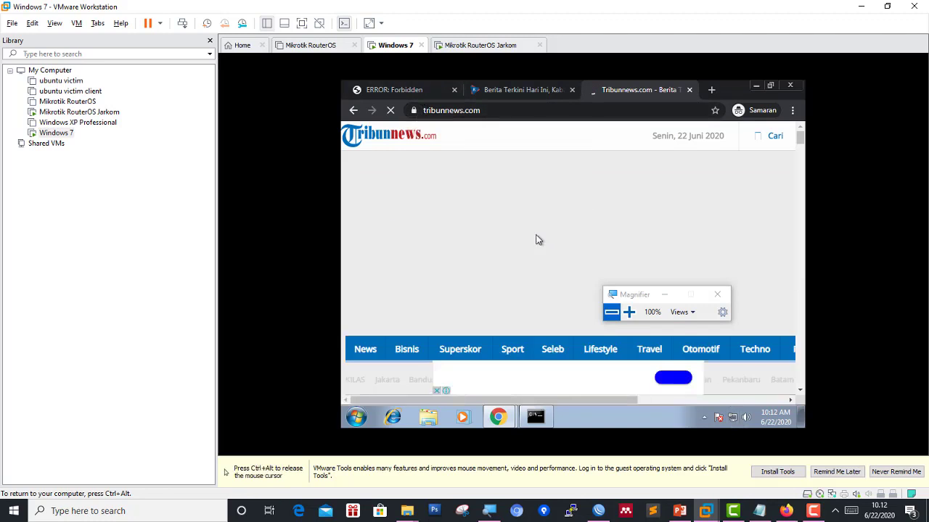
Switch to WinBox and open the access rule list of the web proxy.
{"action": "key", "text": "ctrl+alt"}
{"action": "mouse_move", "coordinate": [710, 512]}
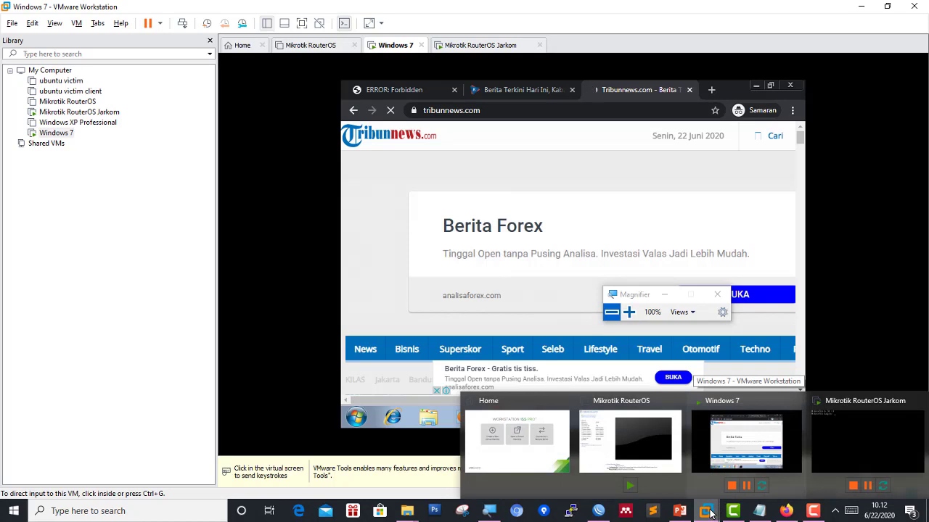
{"action": "mouse_move", "coordinate": [535, 418]}
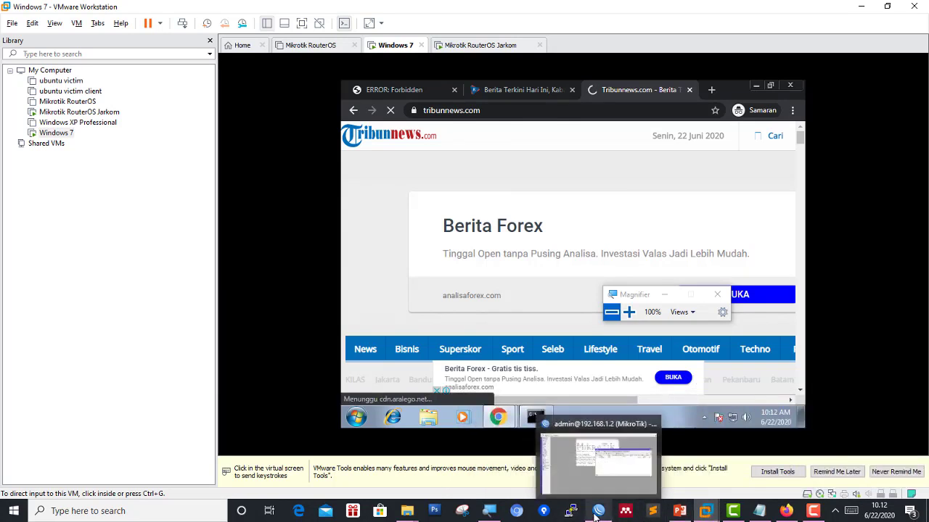
{"action": "left_click", "coordinate": [594, 463]}
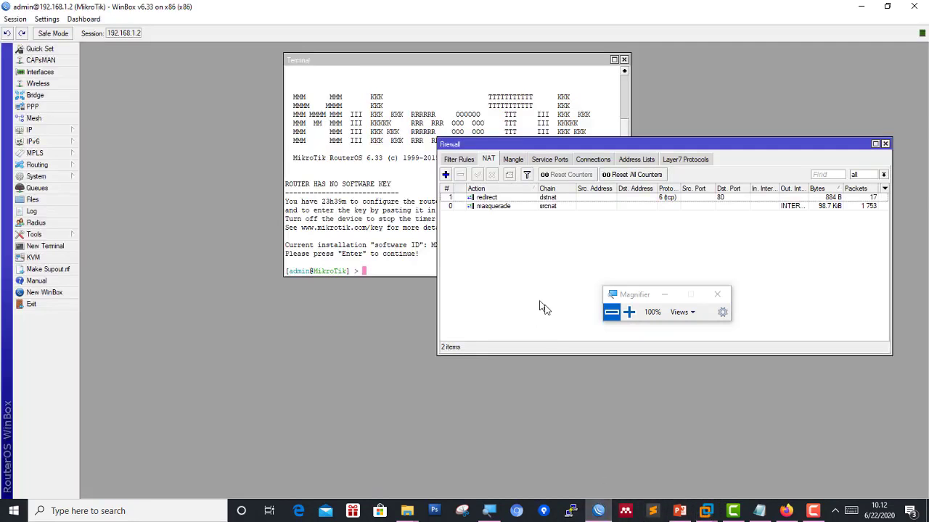
{"action": "left_click", "coordinate": [32, 130]}
{"action": "left_click", "coordinate": [131, 390]}
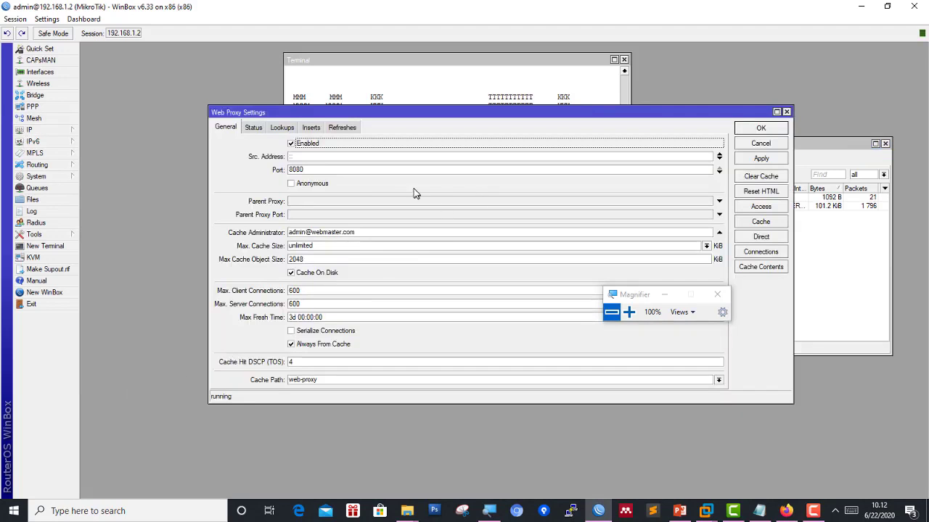
{"action": "left_click", "coordinate": [760, 208]}
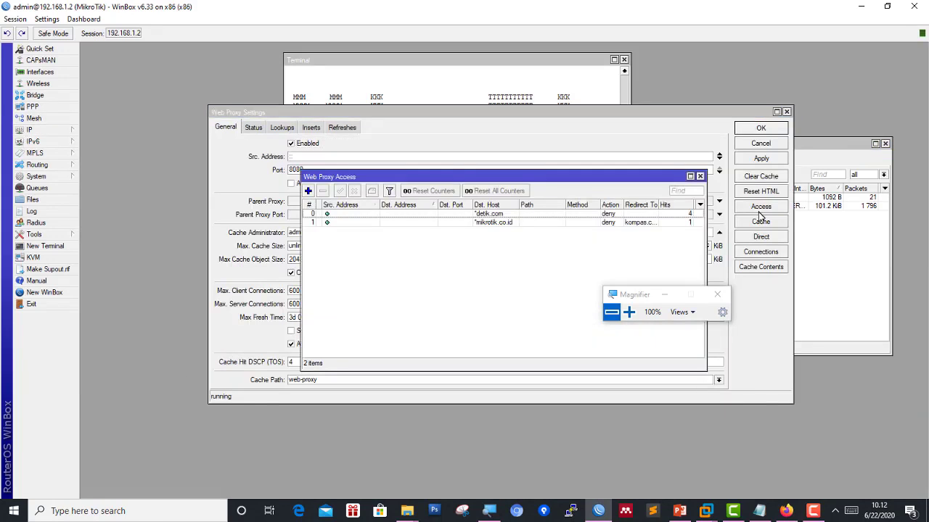
Disable the mikrotik.co.id redirect rule, close the access list, and apply and close the web proxy settings.
{"action": "left_click", "coordinate": [478, 223]}
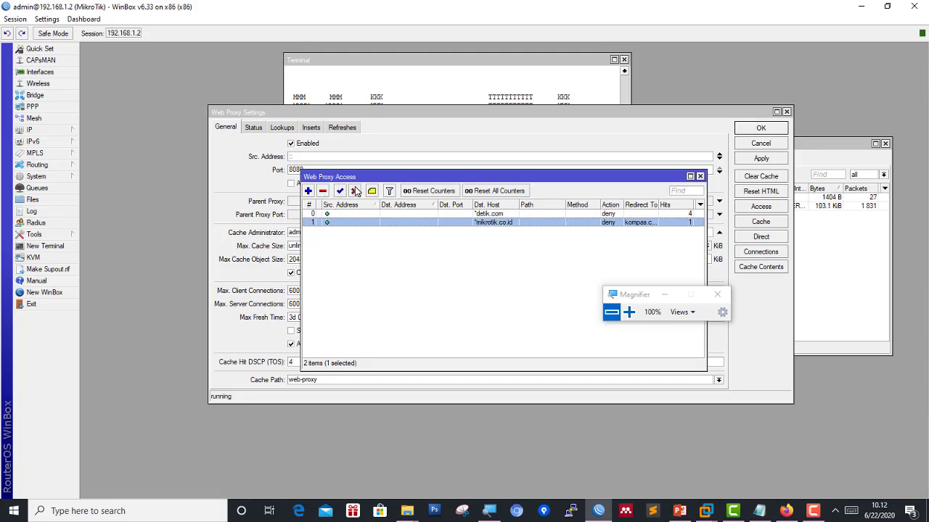
{"action": "left_click", "coordinate": [355, 192]}
{"action": "left_click", "coordinate": [481, 270]}
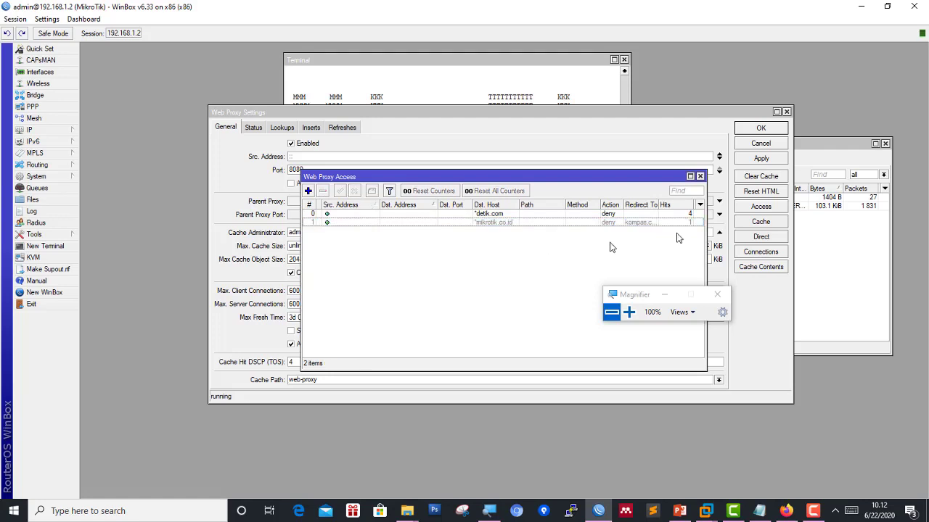
{"action": "left_click", "coordinate": [700, 176]}
{"action": "left_click", "coordinate": [760, 159]}
{"action": "left_click", "coordinate": [761, 131]}
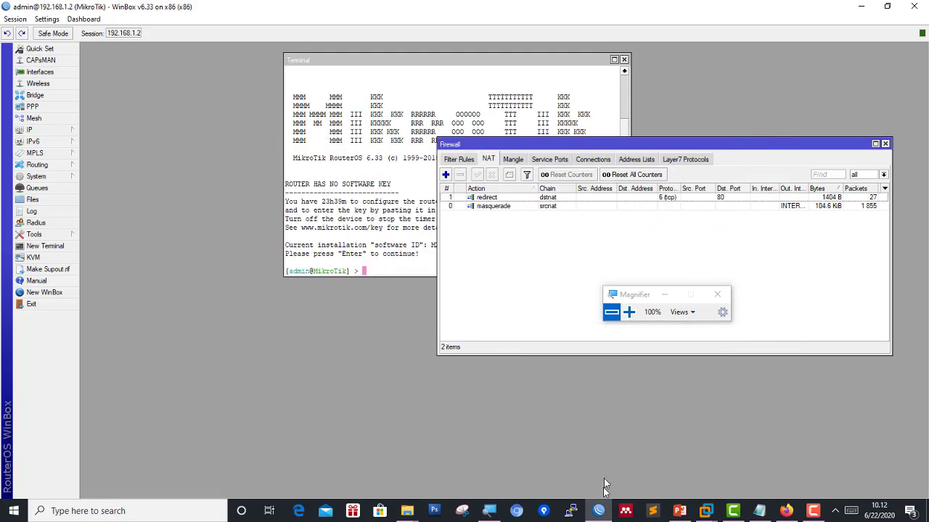
Return to the Windows 7 virtual machine and load mikrotik.co.id in the browser tab showing Kompas.
{"action": "mouse_move", "coordinate": [704, 511]}
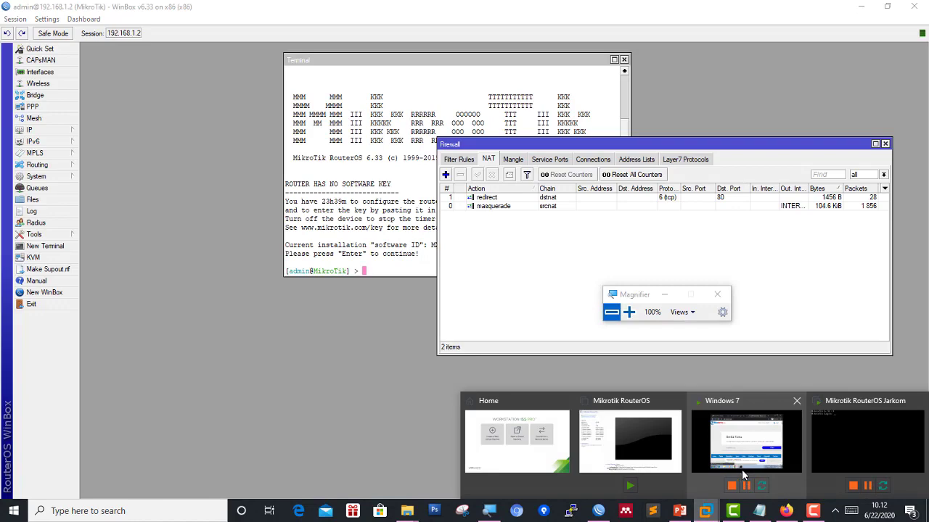
{"action": "left_click", "coordinate": [742, 469]}
{"action": "left_click", "coordinate": [517, 89]}
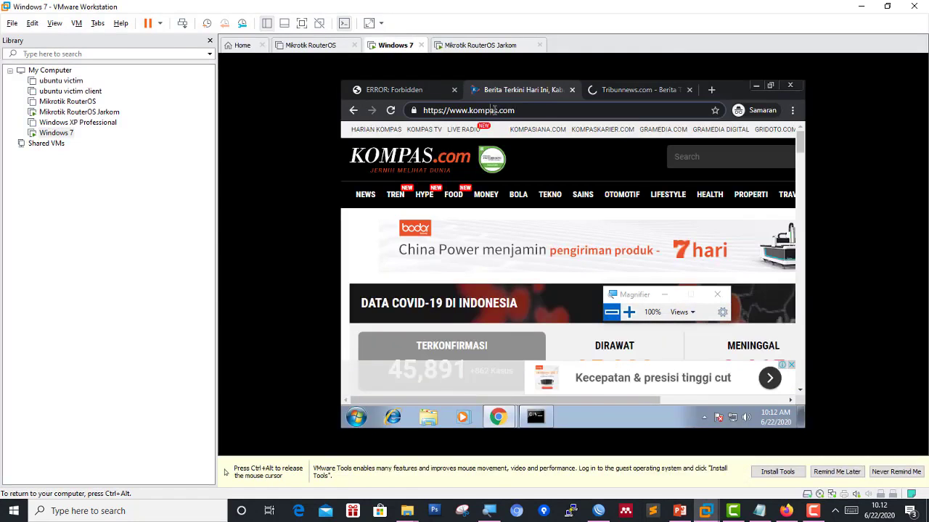
{"action": "left_click", "coordinate": [494, 111]}
{"action": "type", "text": "mikroti"}
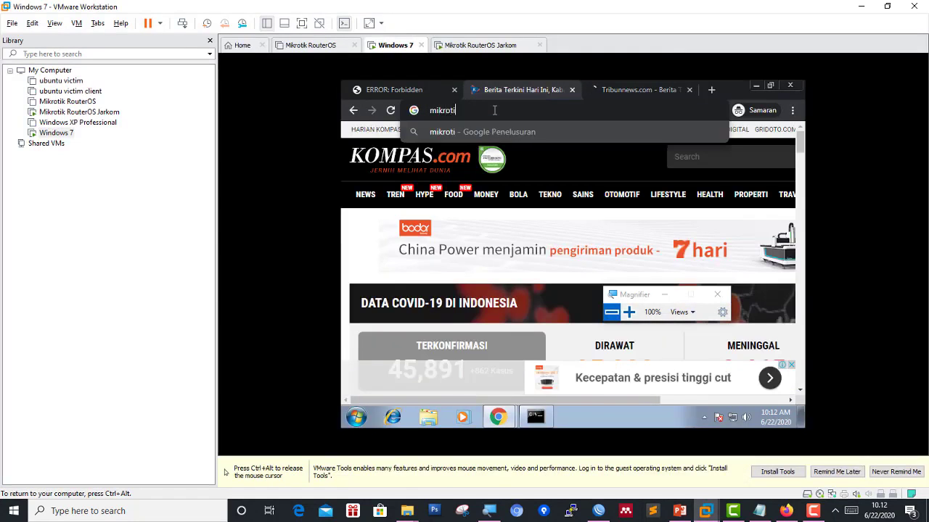
{"action": "type", "text": "k.co.id"}
{"action": "key", "text": "Return"}
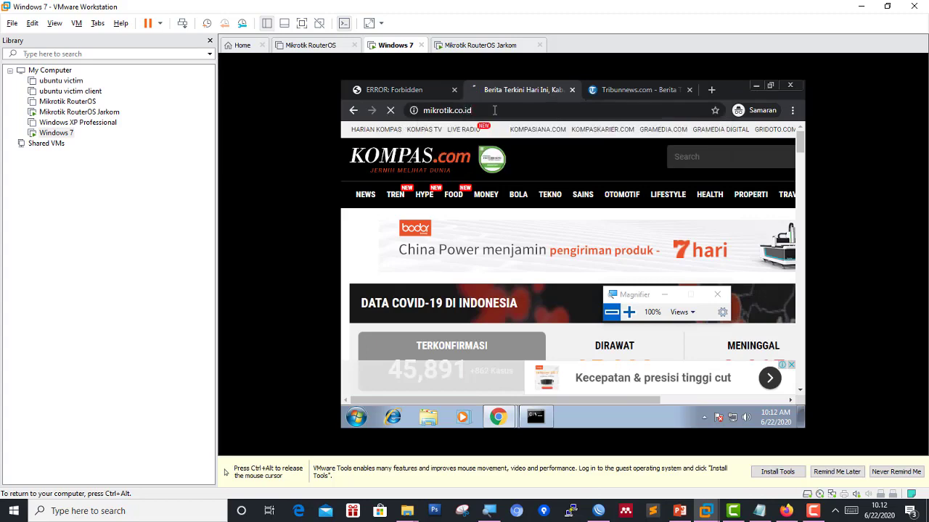